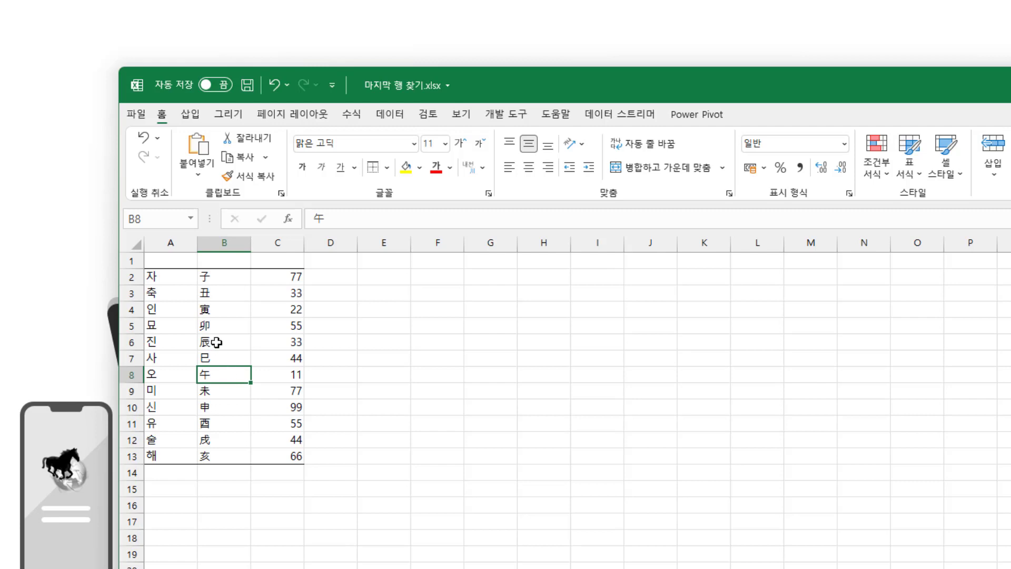
Examine the extent of the text data in A2:A13 and the numbers in C2:C13
drag(170, 277, 177, 457)
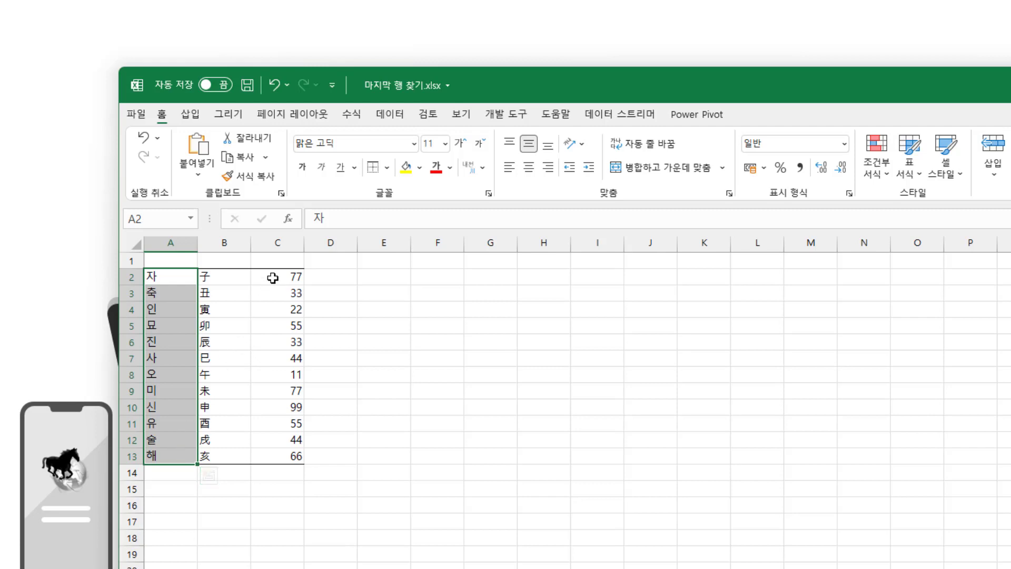
click(281, 245)
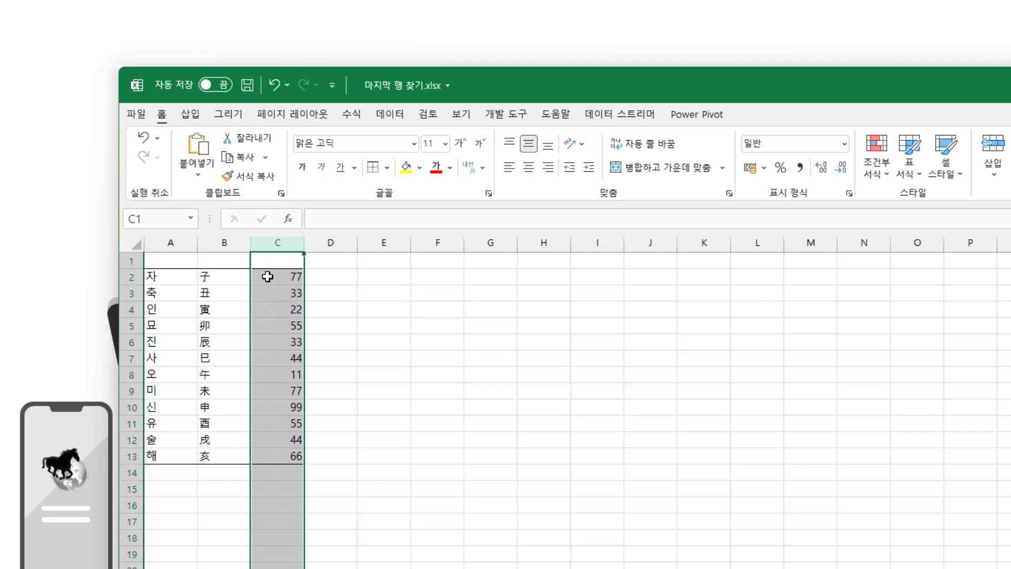
drag(268, 277, 289, 454)
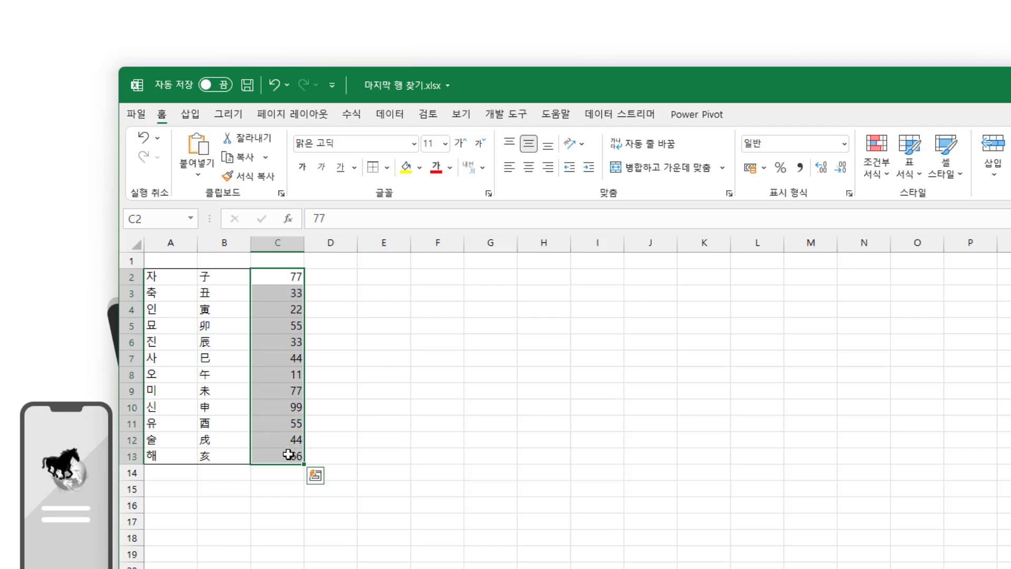
click(172, 458)
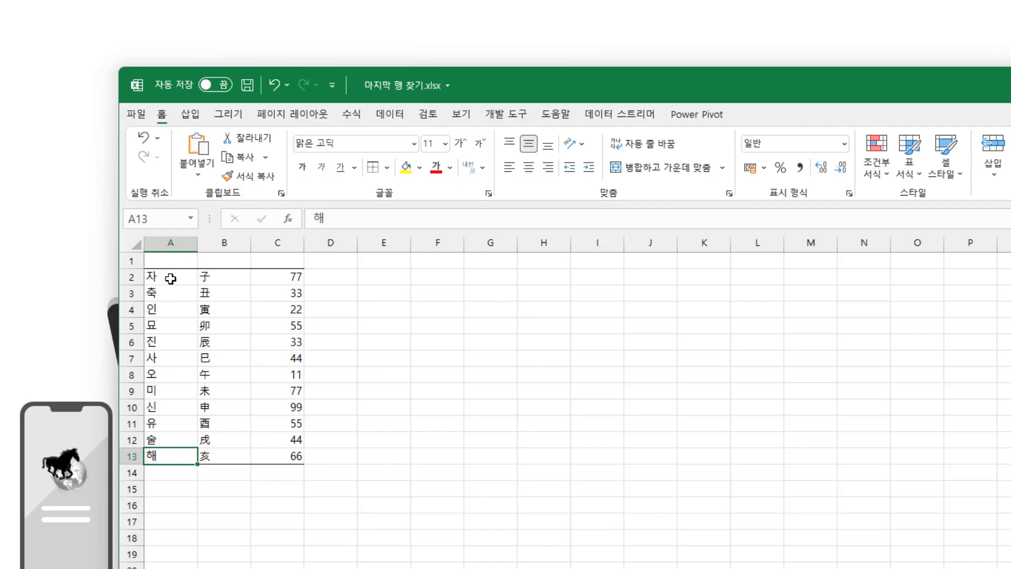
drag(171, 279, 165, 456)
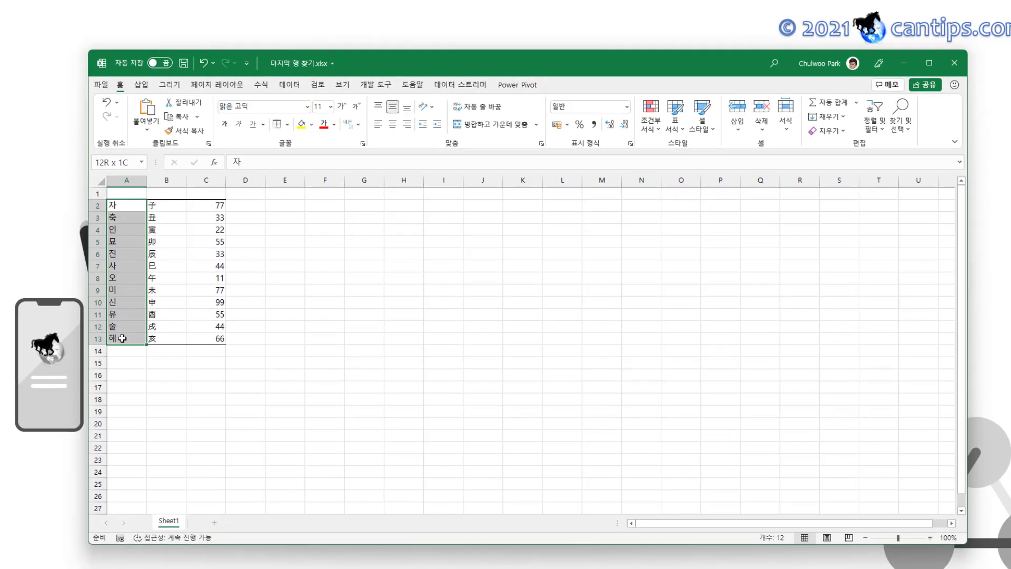
drag(122, 338, 123, 338)
Enter =COUNTA(A2:A13) in cell F2 to count the non-empty cells in column A
click(336, 208)
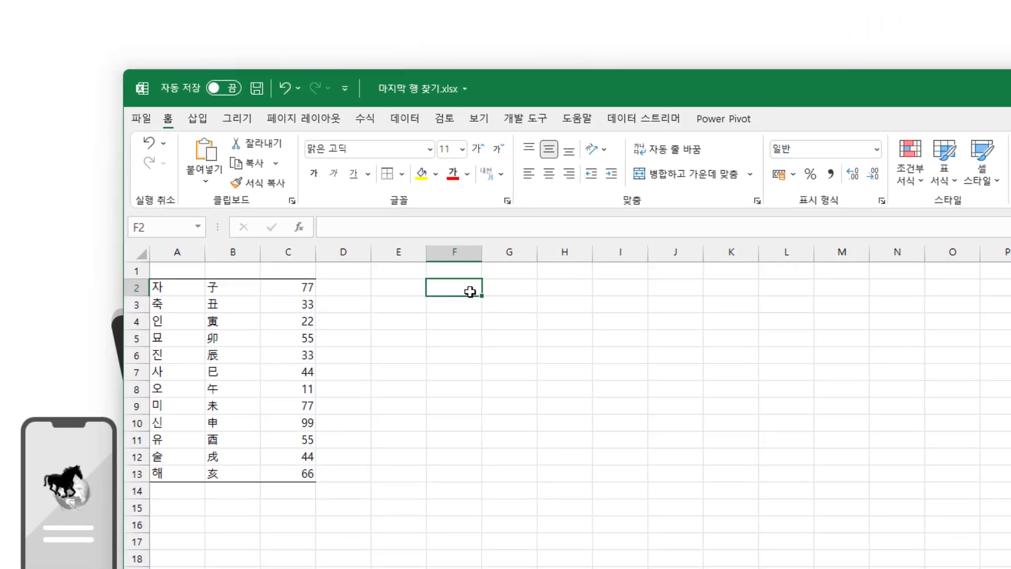
text(=co)
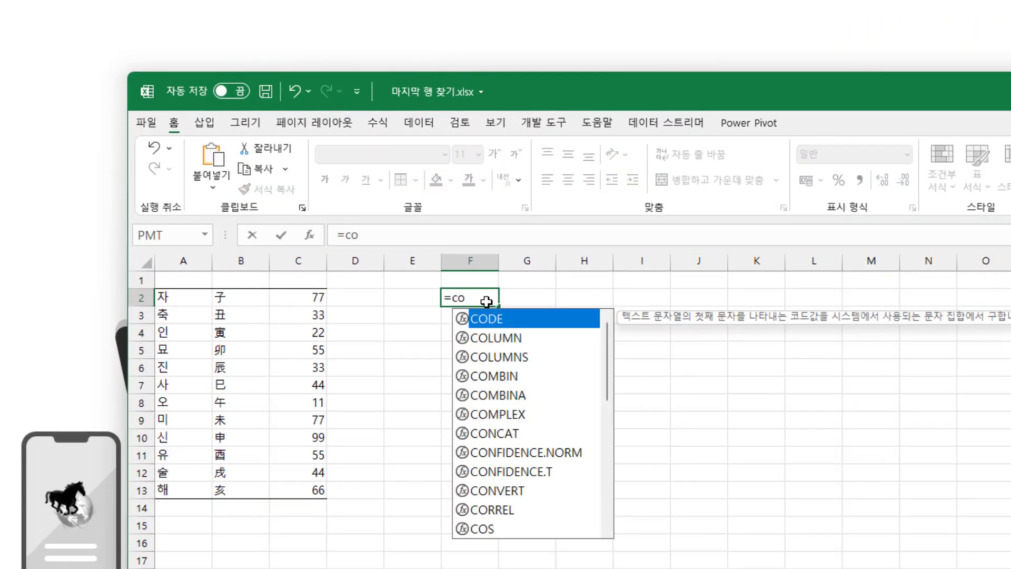
text(un)
key(Down)
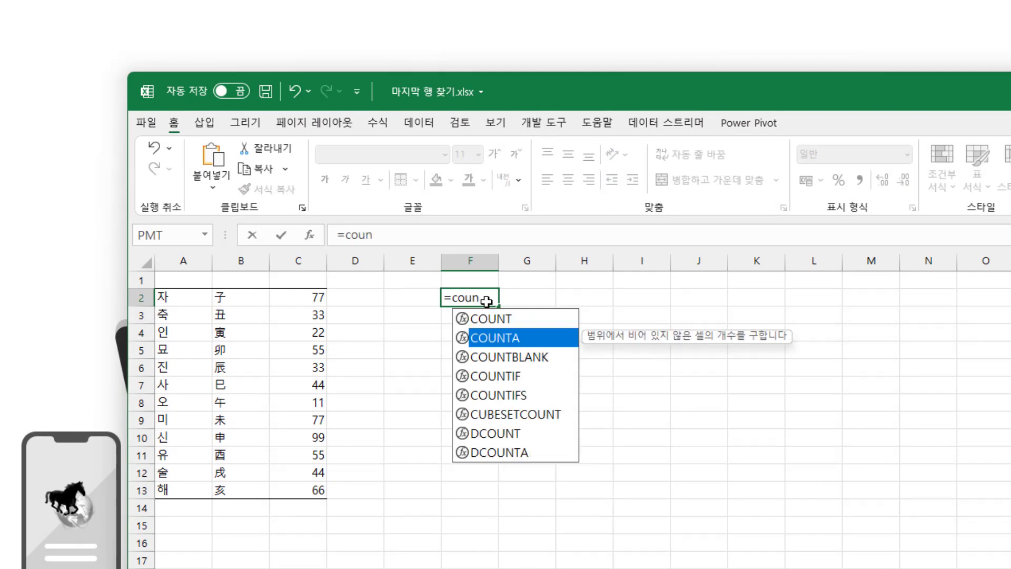
key(Tab)
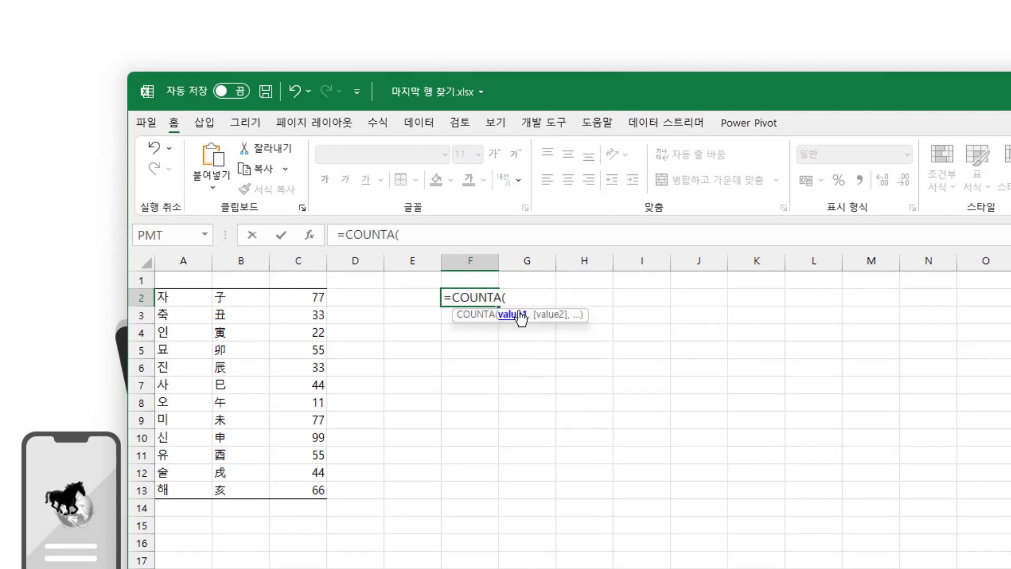
drag(185, 301, 173, 494)
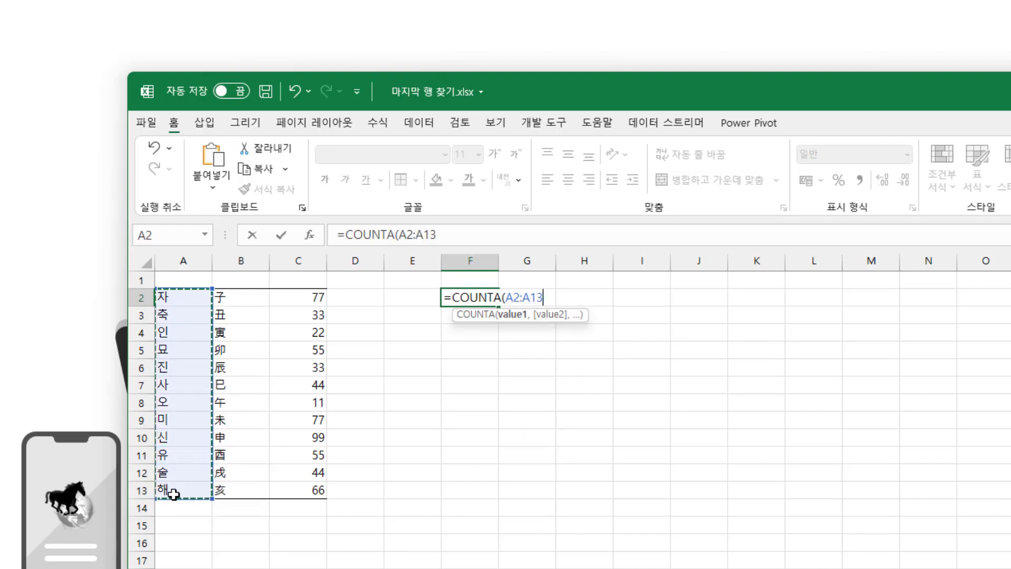
text())
key(Return)
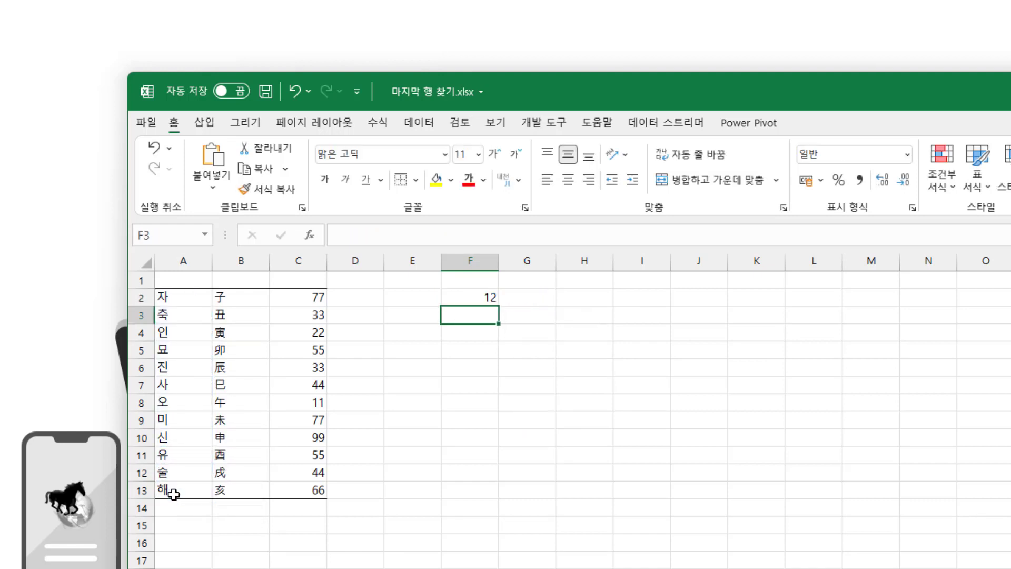
Extend the series in column A from A13 down through A23 with AutoFill
drag(183, 298, 174, 488)
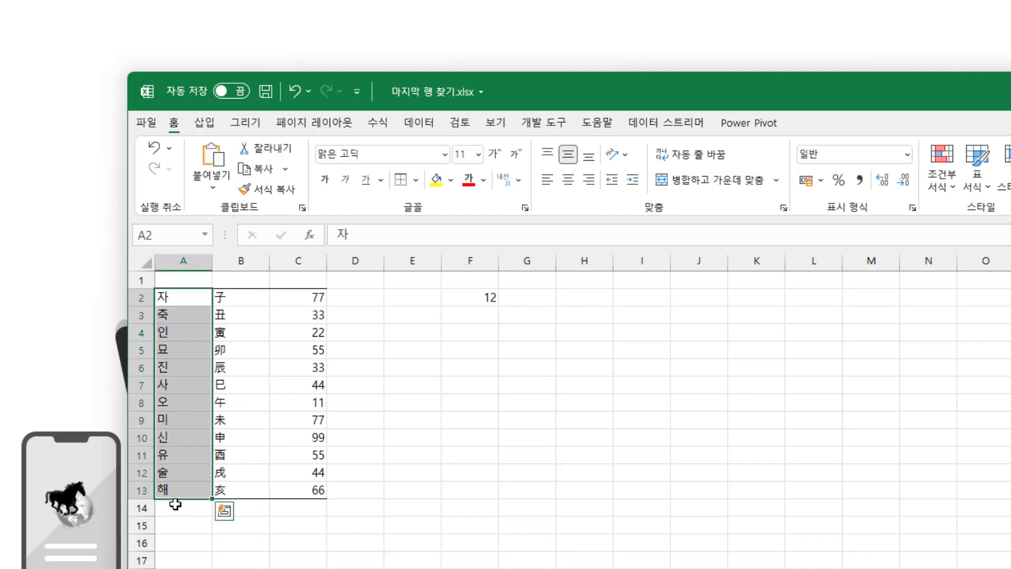
click(174, 505)
click(177, 526)
click(184, 528)
click(185, 561)
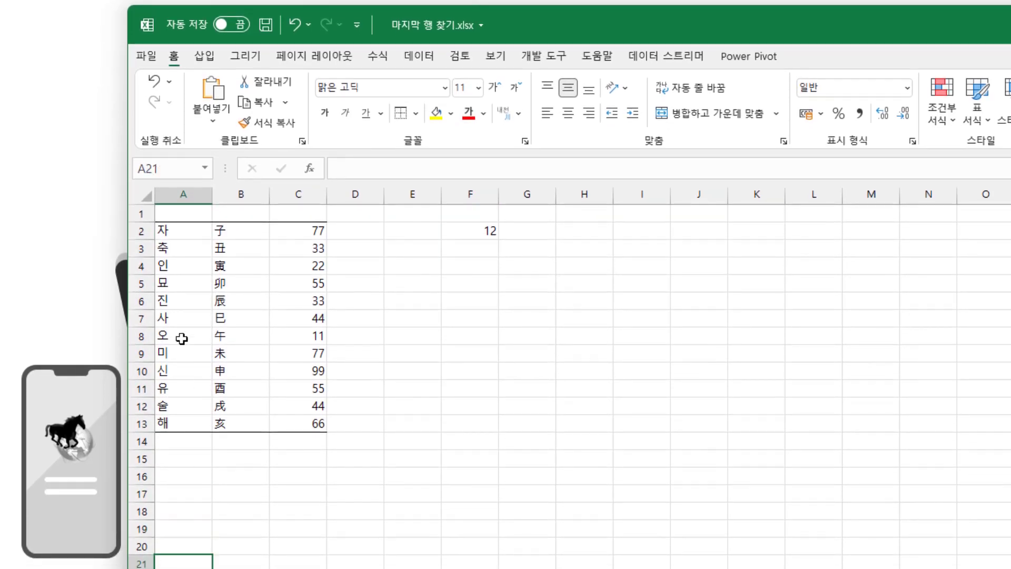
click(179, 427)
drag(212, 432, 193, 542)
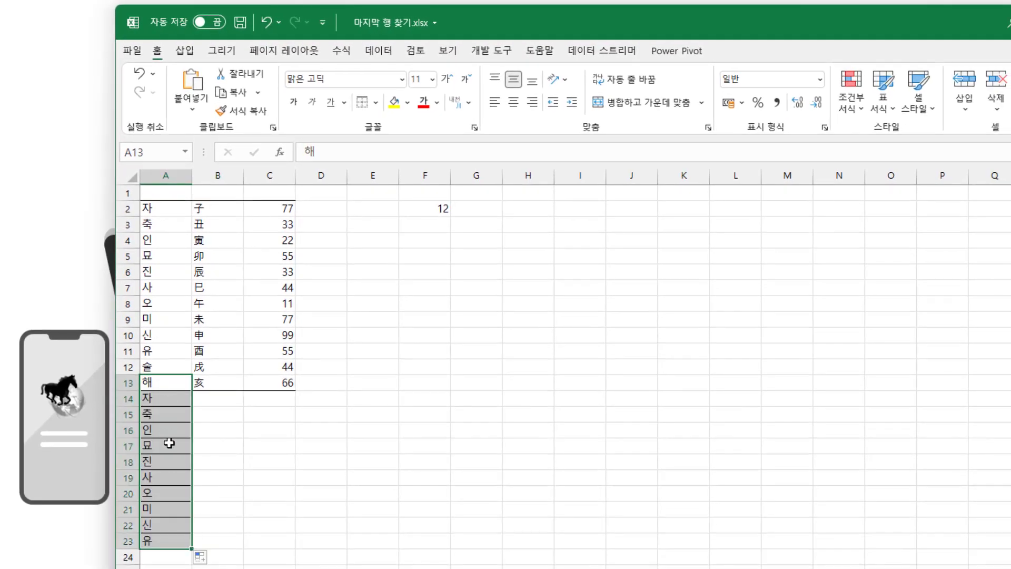
click(169, 444)
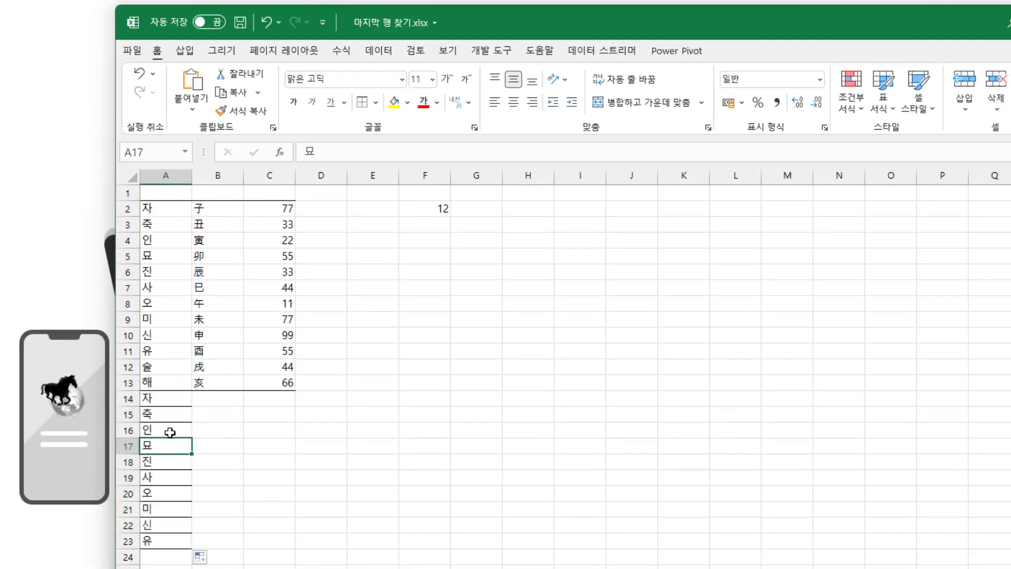
Change the formula in F2 to =COUNTA(A:A) so that it covers the whole of column A
click(441, 210)
drag(176, 213, 162, 540)
click(431, 208)
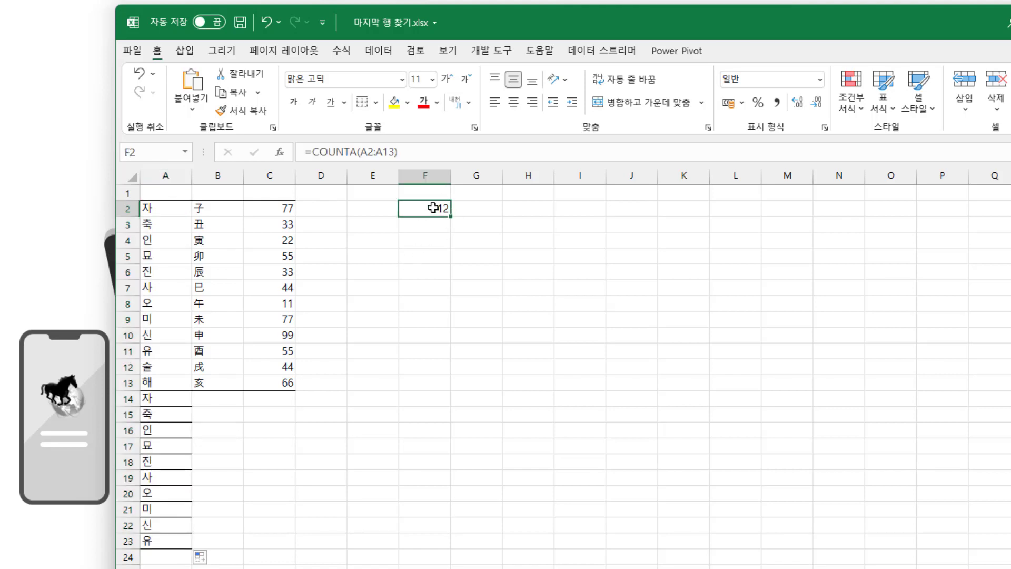
double_click(432, 208)
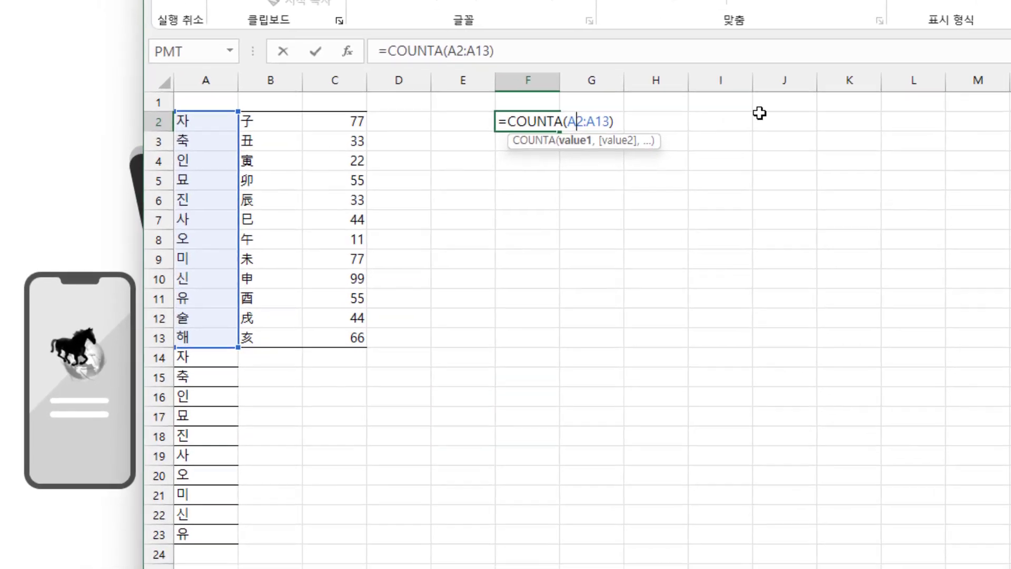
key(BackSpace)
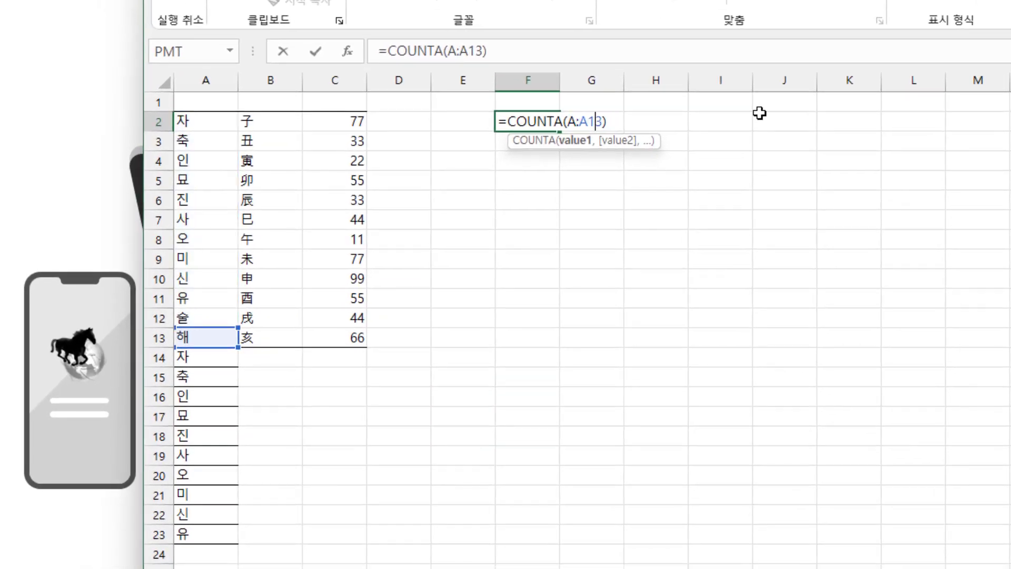
key(Delete)
key(Delete)
key(Return)
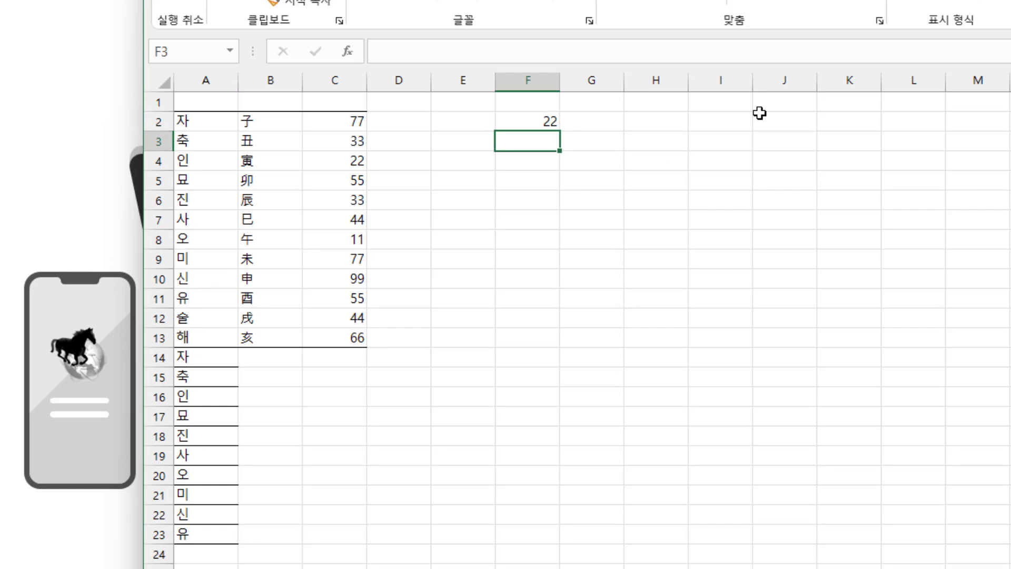
click(534, 120)
Delete rows 14 to 25 and check the count in F2
drag(158, 354, 150, 542)
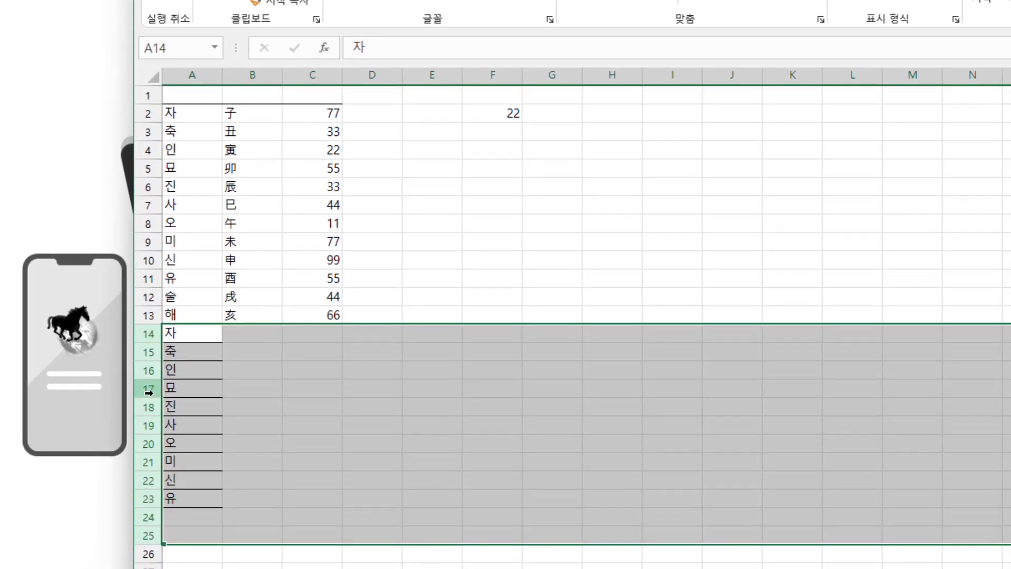
right_click(159, 412)
click(248, 552)
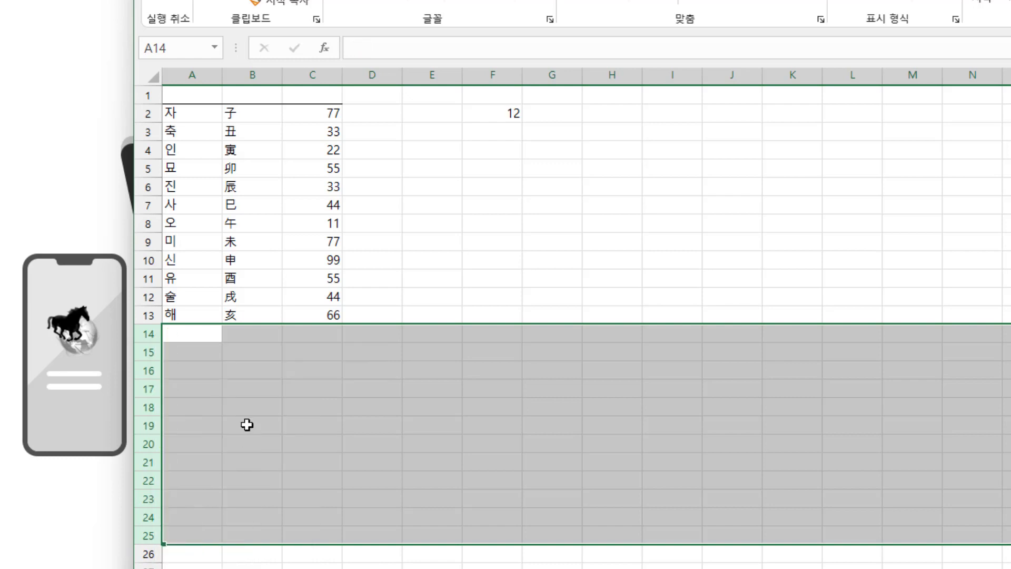
click(246, 425)
click(509, 114)
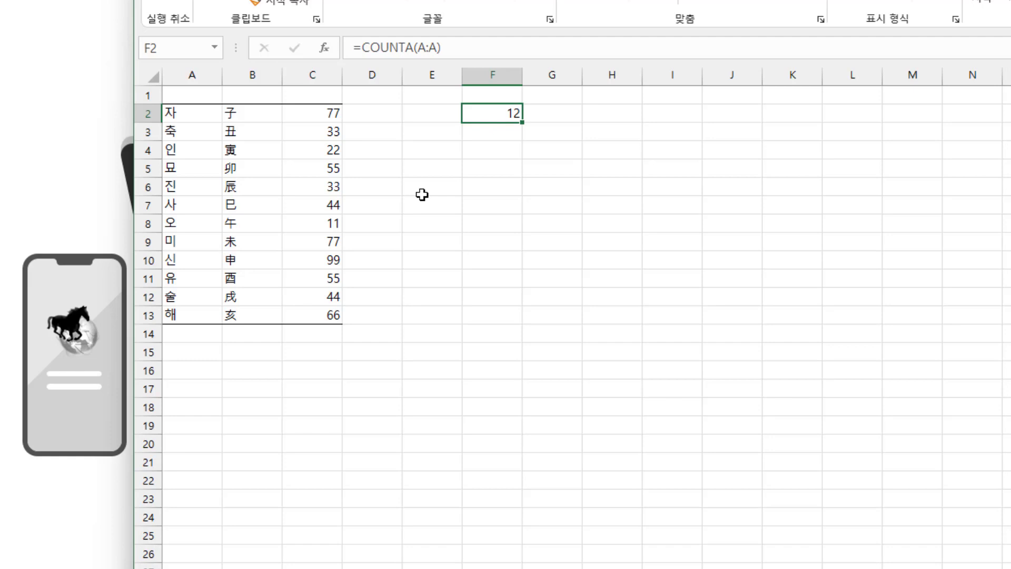
Clear the entry in cell A7 to leave a gap in the column A data
click(196, 207)
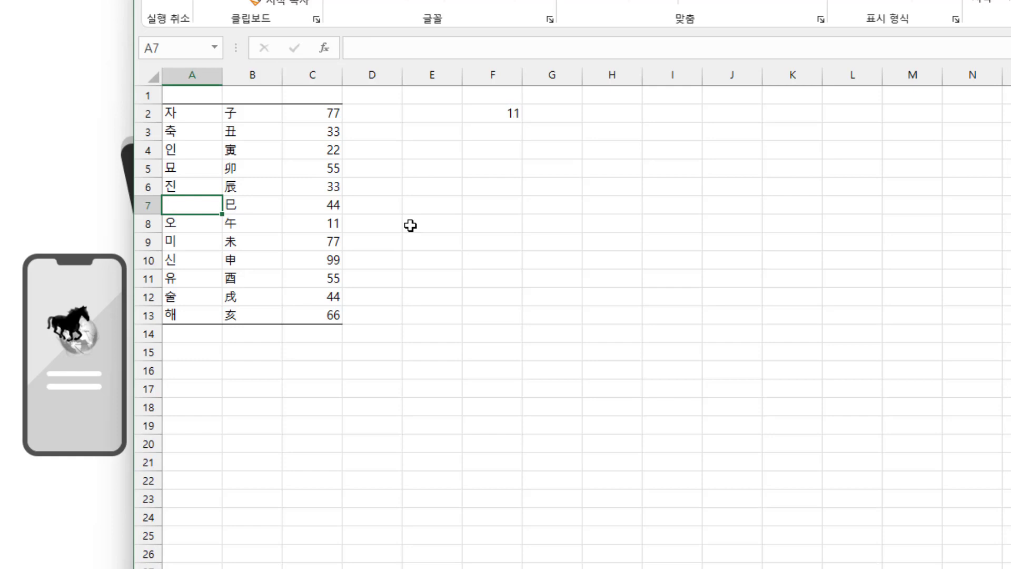
click(203, 298)
click(220, 120)
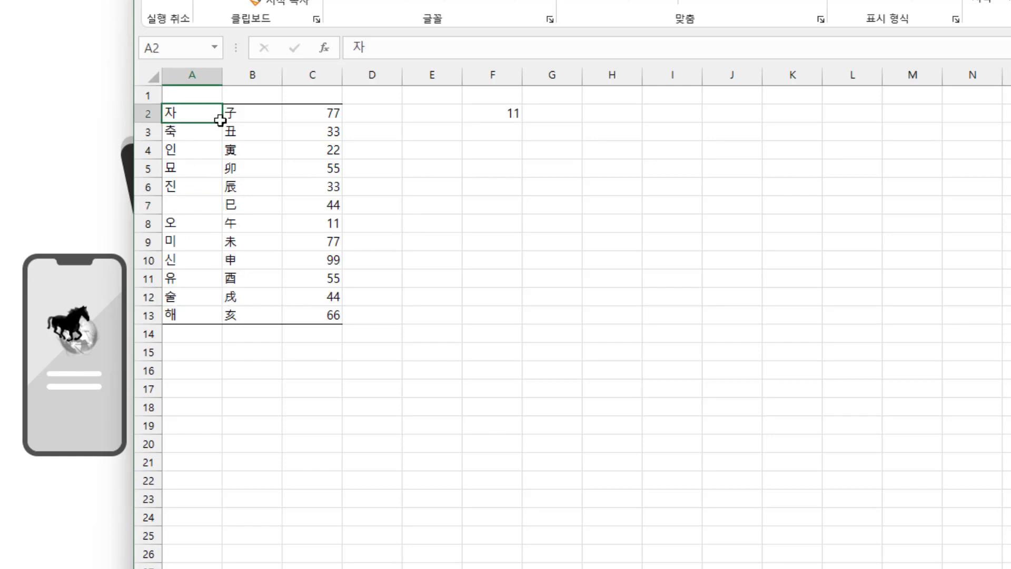
Compare the data range in column A, including blank cell A7, with the COUNTA formula in F2
drag(220, 121, 245, 314)
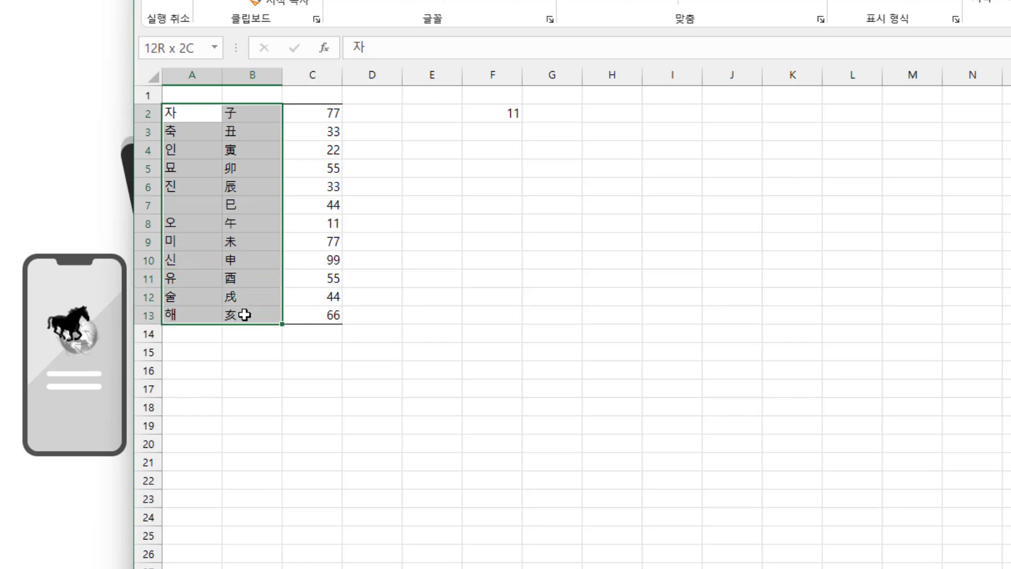
drag(207, 112, 201, 316)
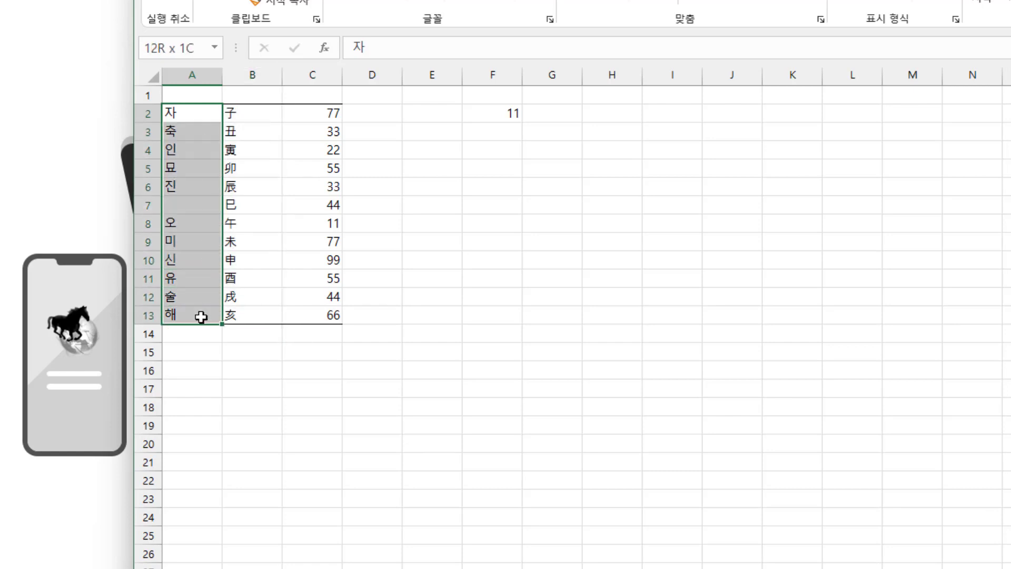
click(197, 206)
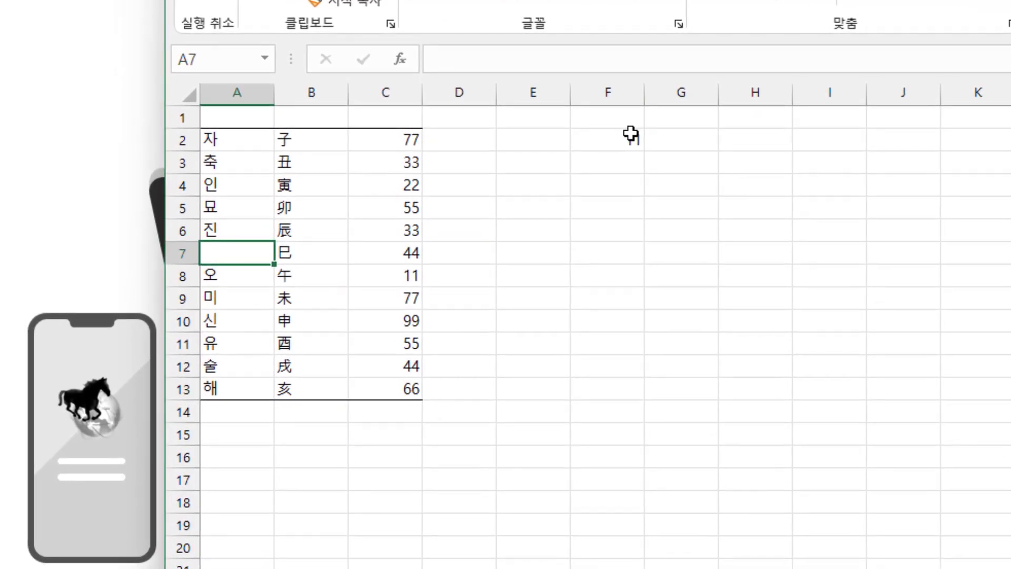
drag(255, 149, 230, 386)
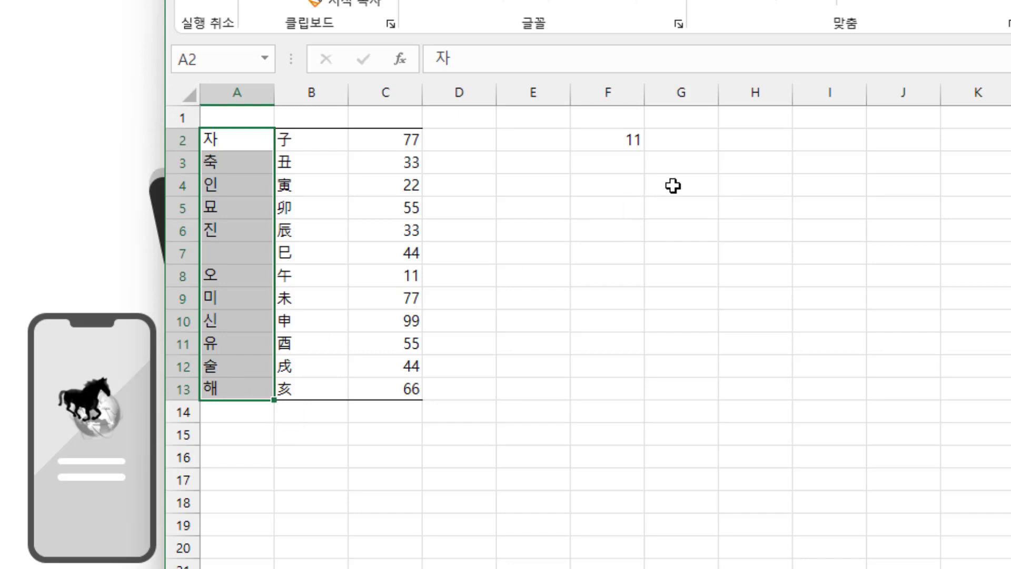
click(767, 136)
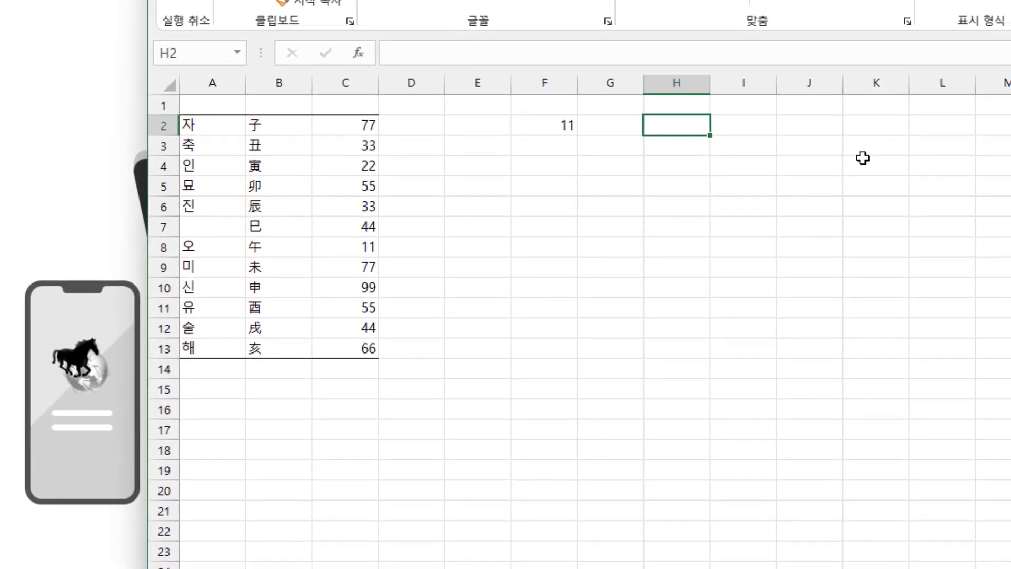
click(546, 127)
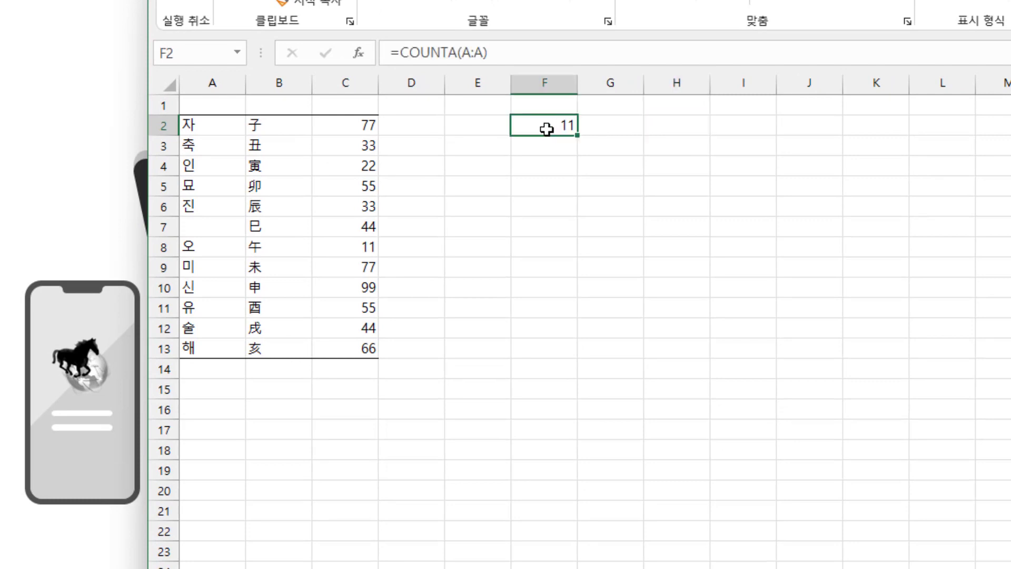
click(216, 229)
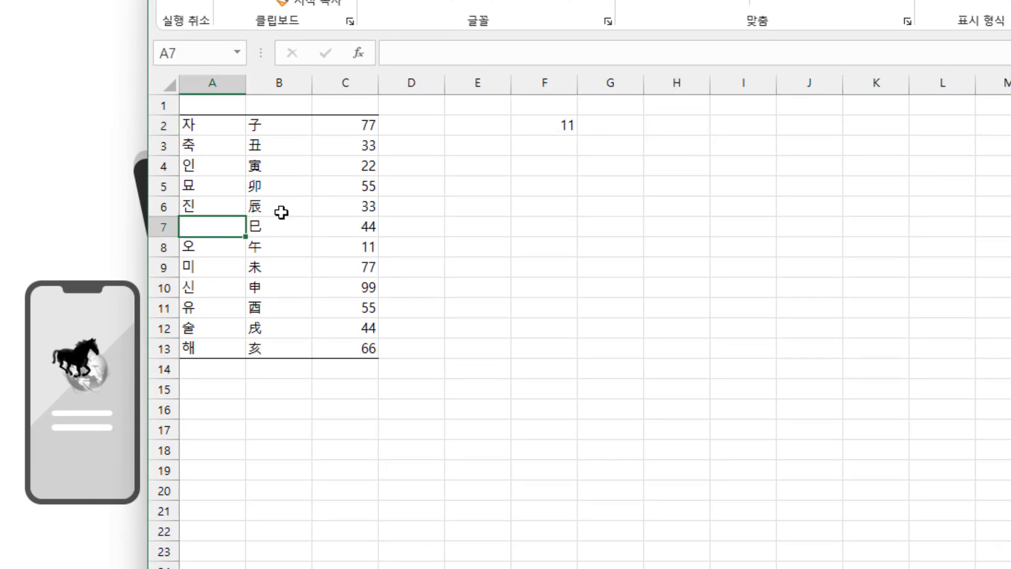
Enter =MATCH("히히히",A:A) in cell H2 to find the last text row in column A
click(702, 134)
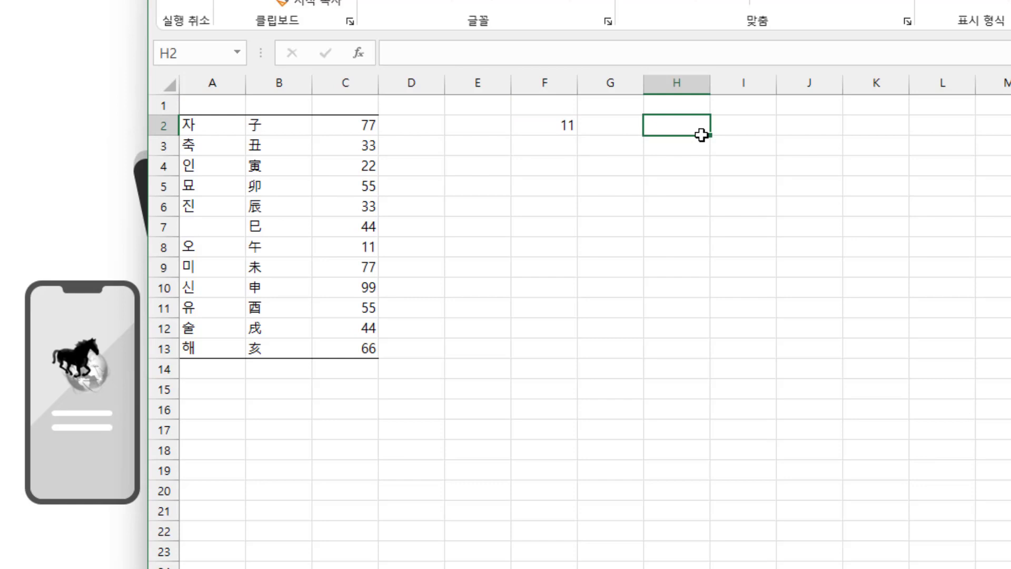
text(=ma)
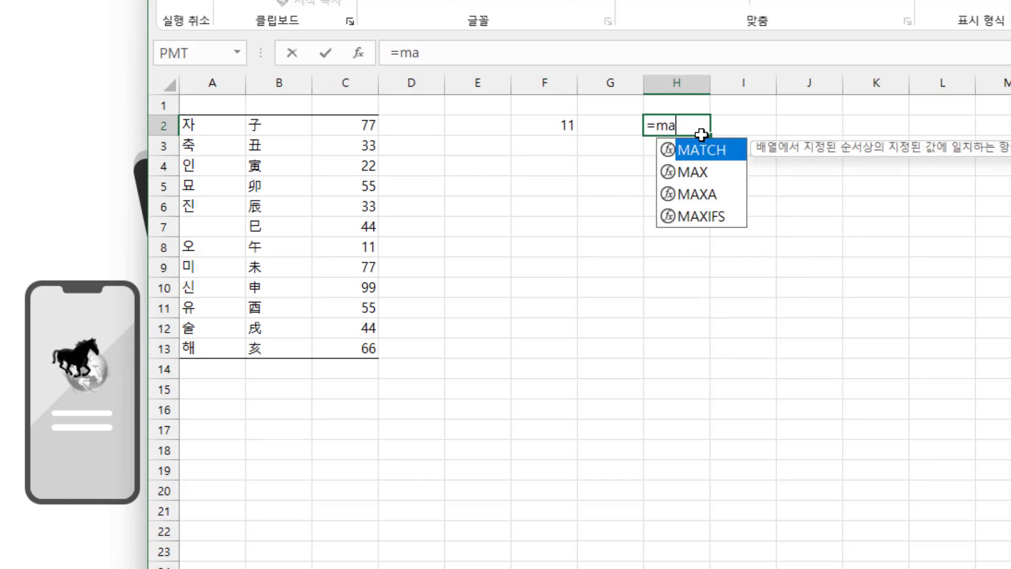
key(Tab)
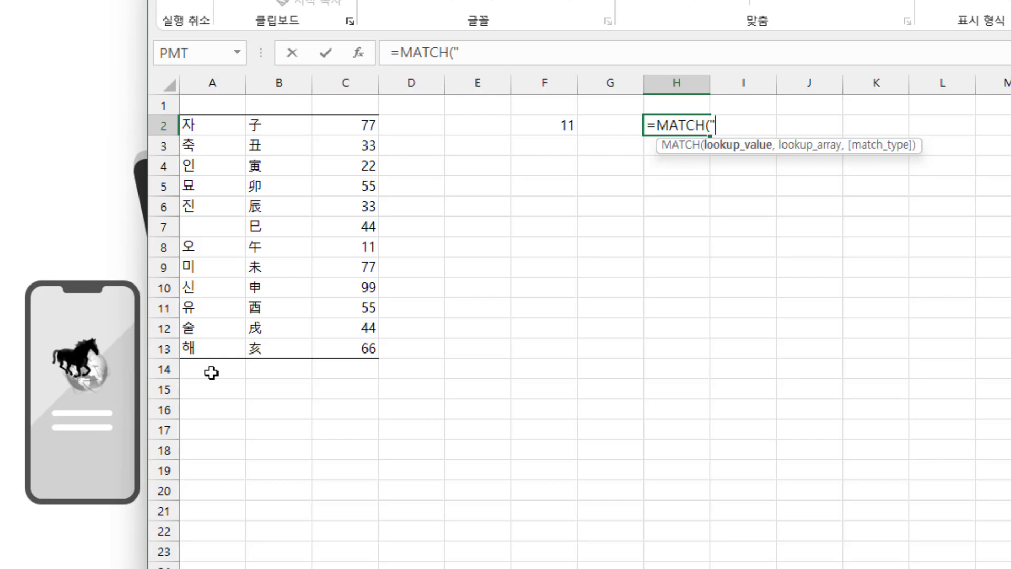
text(히히히)
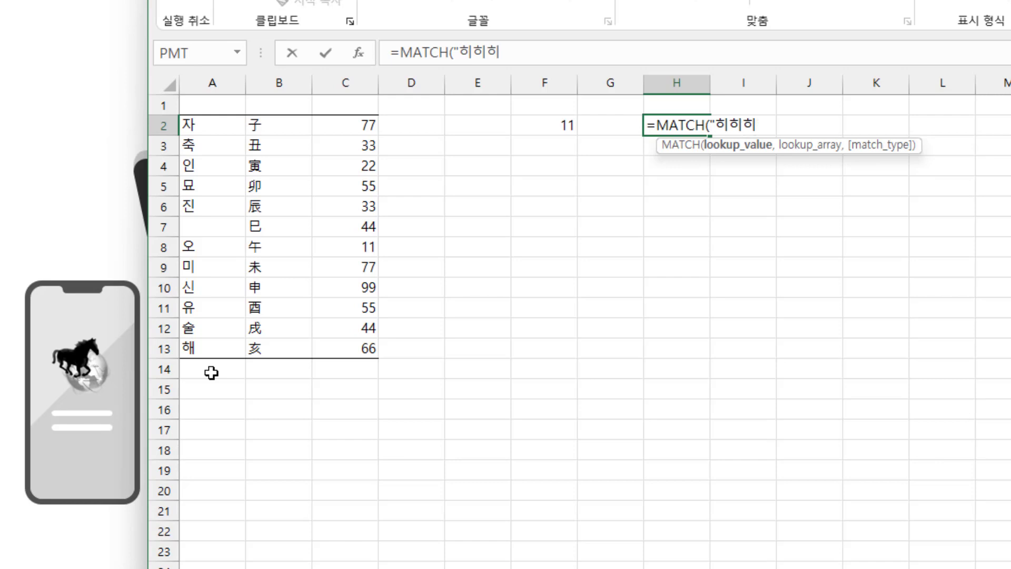
text(",)
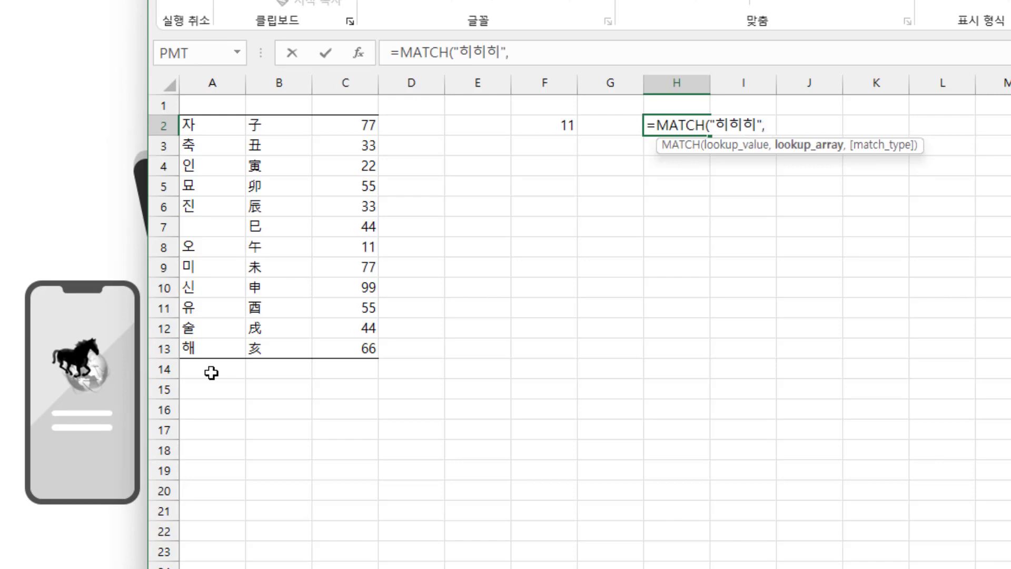
click(218, 85)
text())
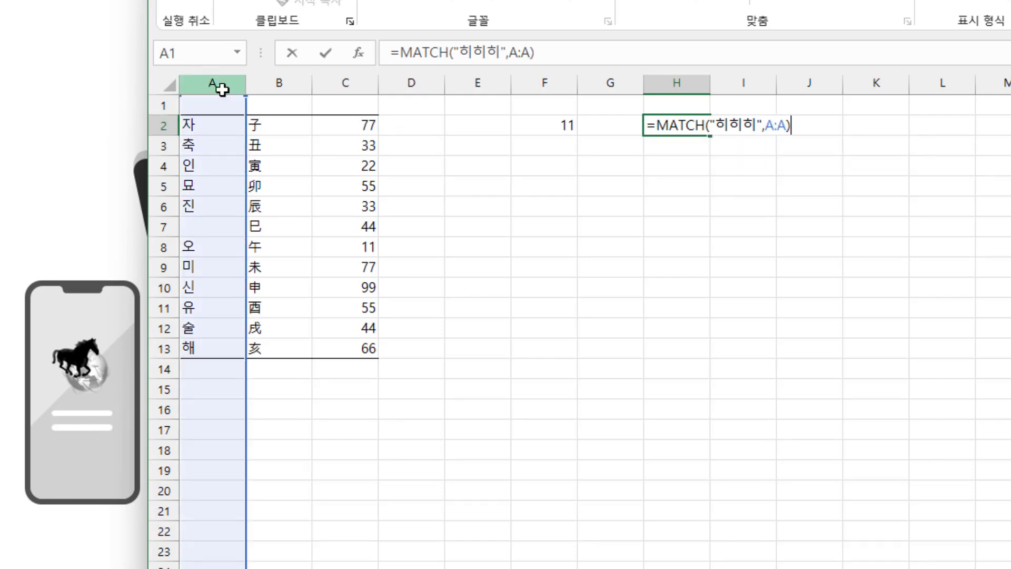
key(Return)
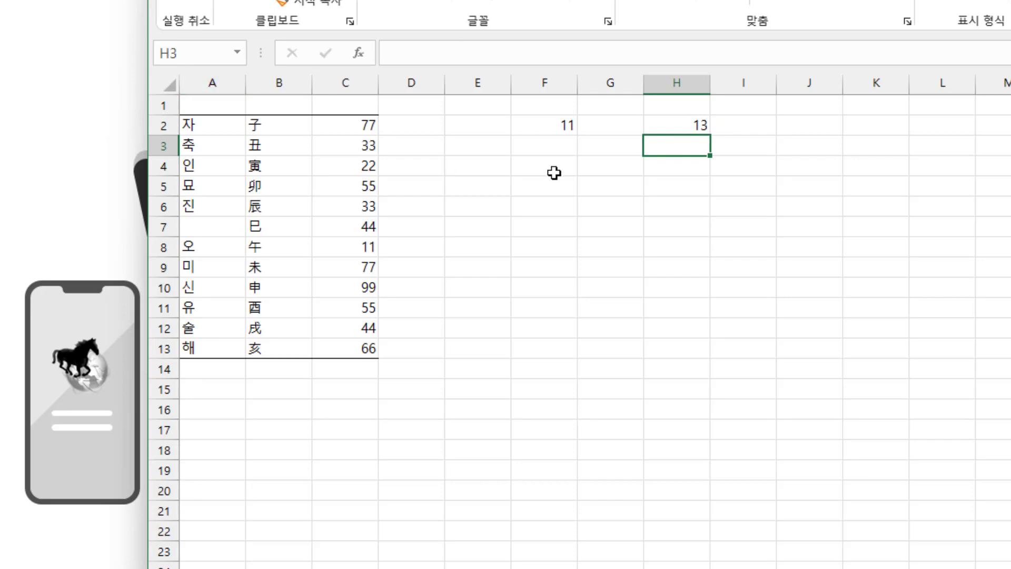
Narrow the lookup range of the MATCH formula in H2 to A2:A13
key(Up)
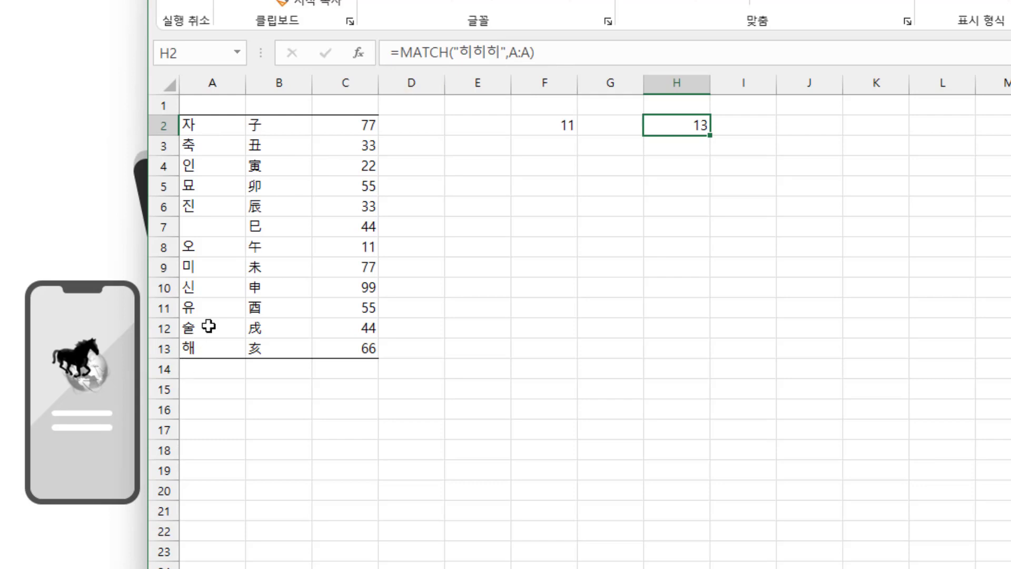
click(520, 56)
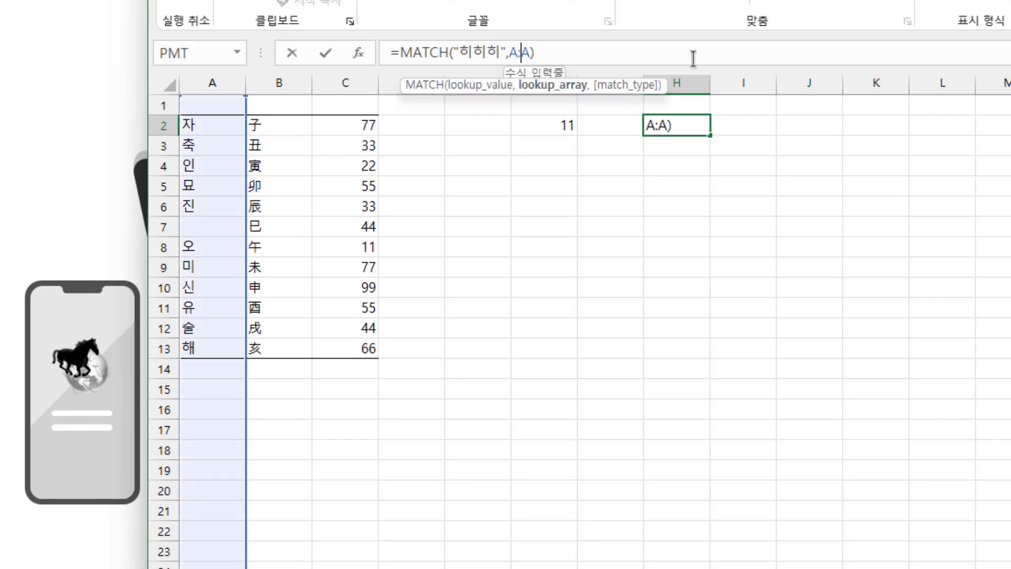
text(2)
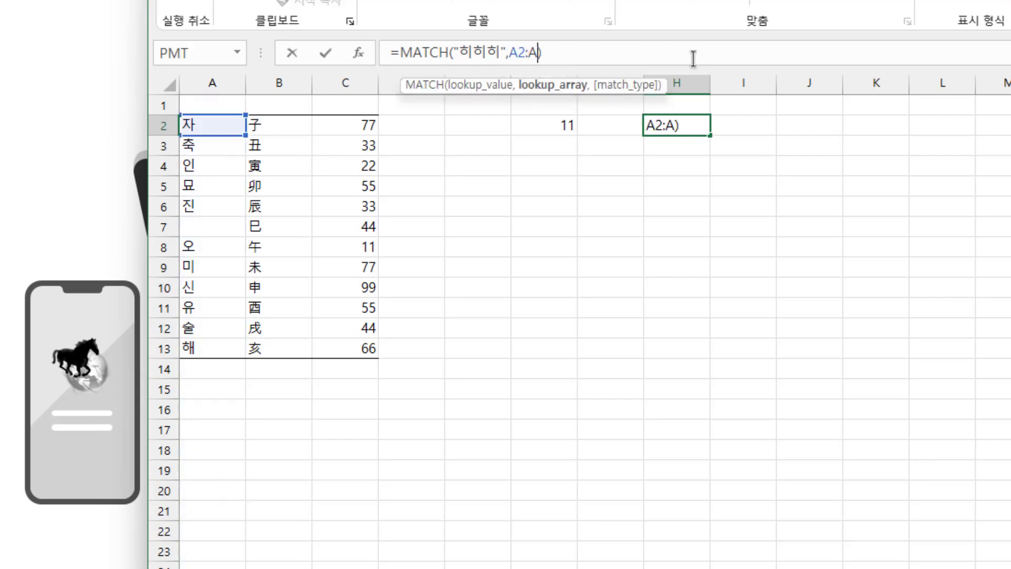
text(13)
key(Return)
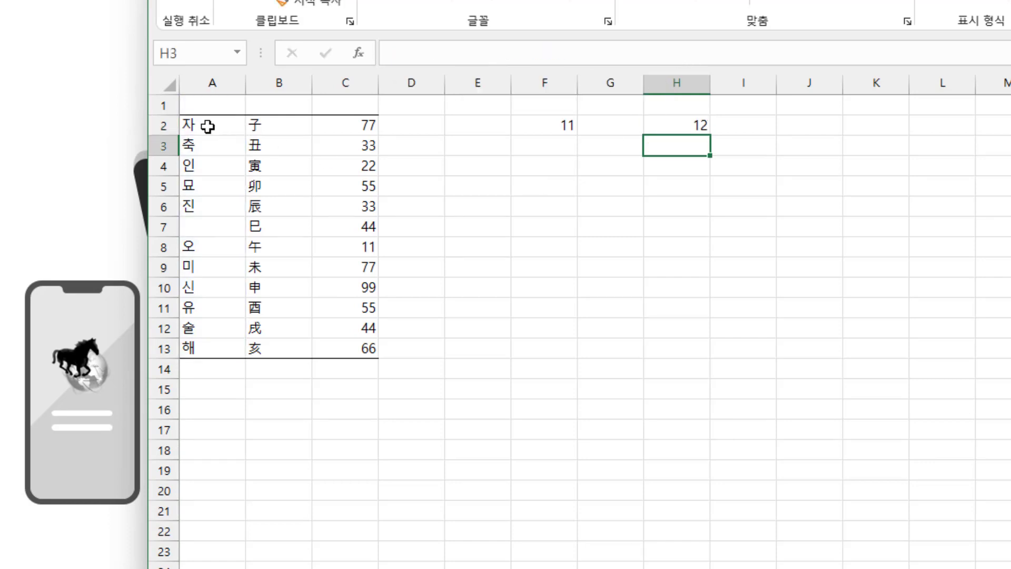
Restore the lookup range of the MATCH formula in H2 to the whole column, A:A, and check its result
click(671, 129)
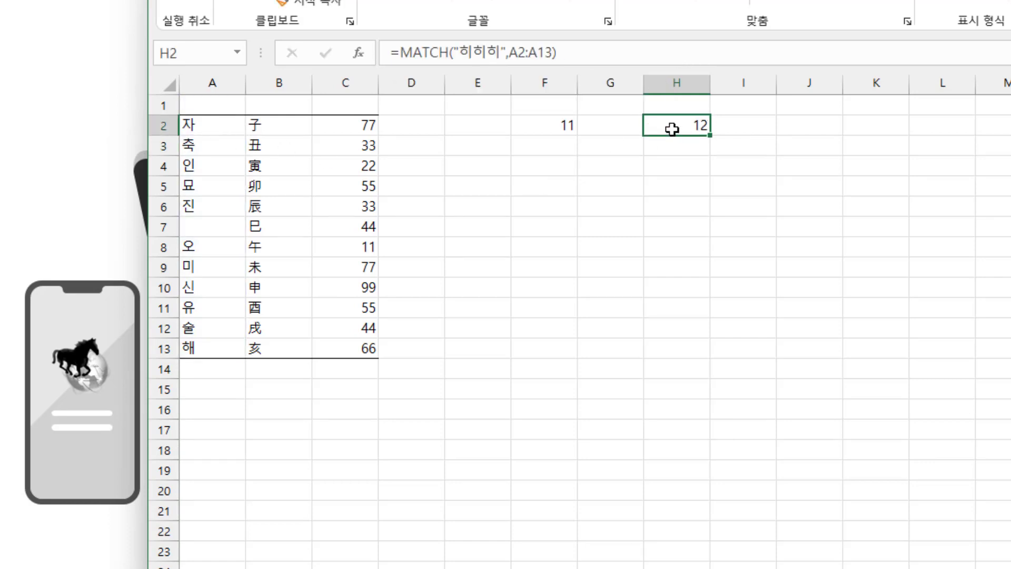
click(520, 53)
key(Delete)
key(Right)
key(Right)
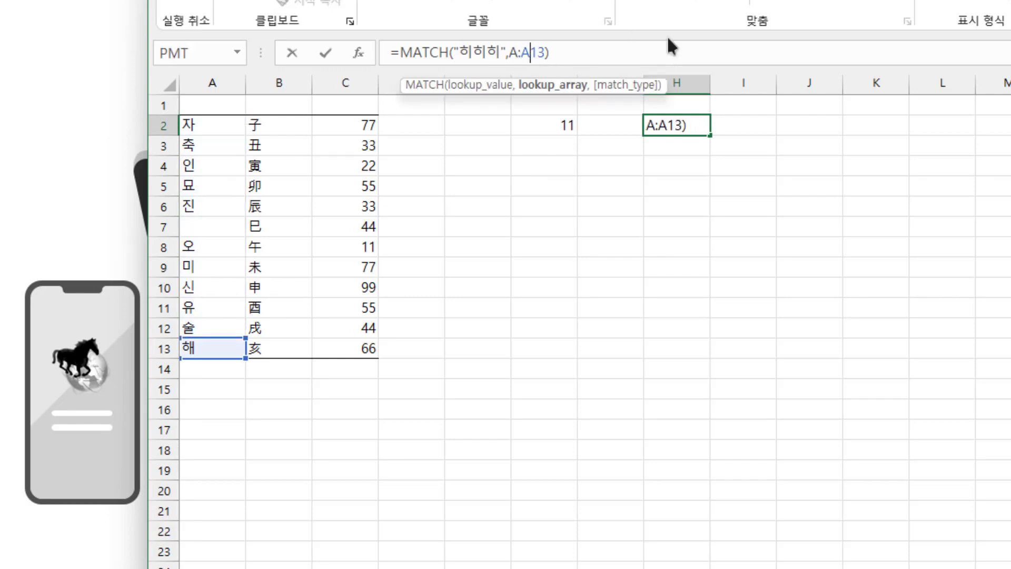
key(Delete)
key(Delete)
key(Return)
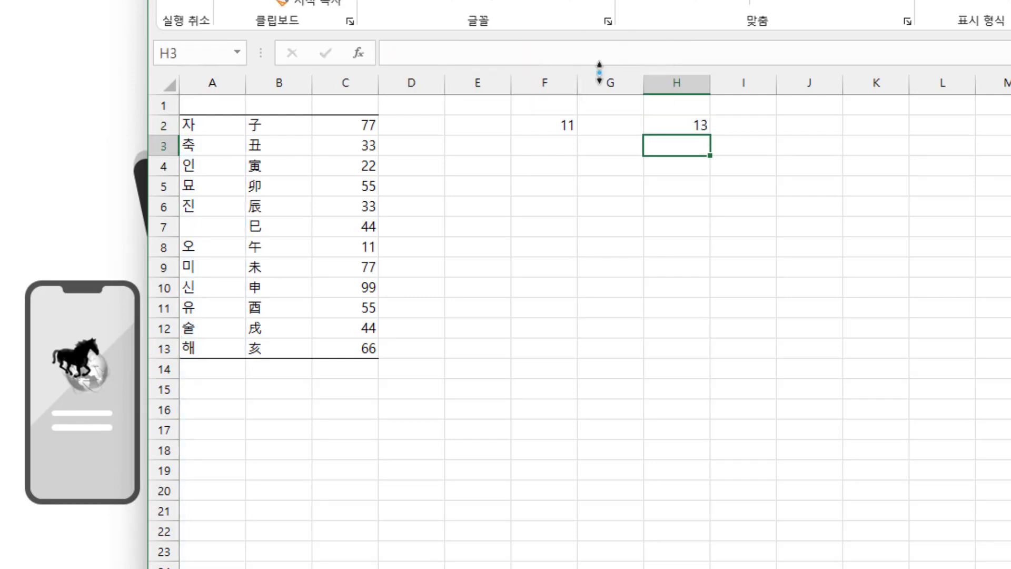
click(686, 127)
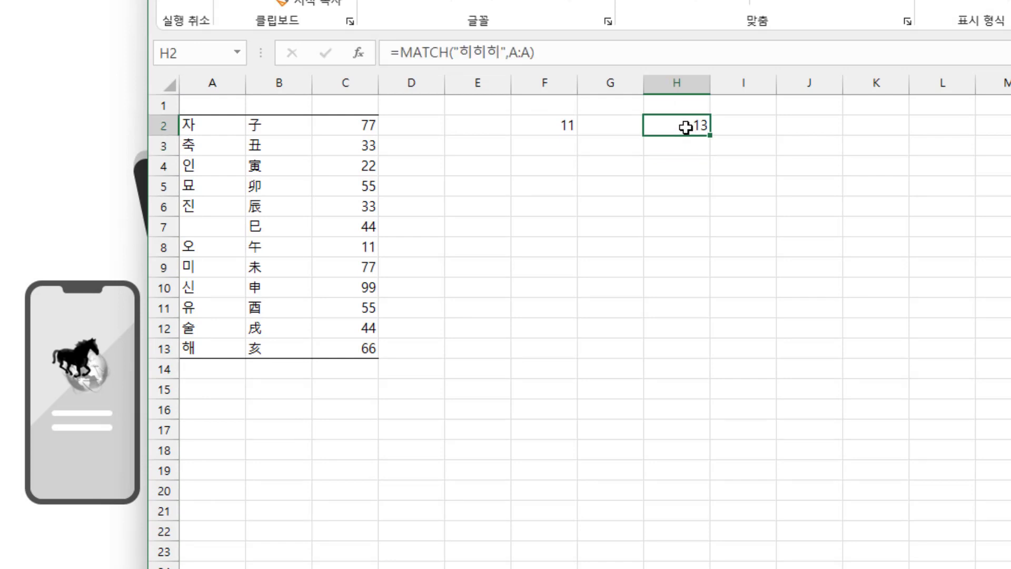
click(805, 122)
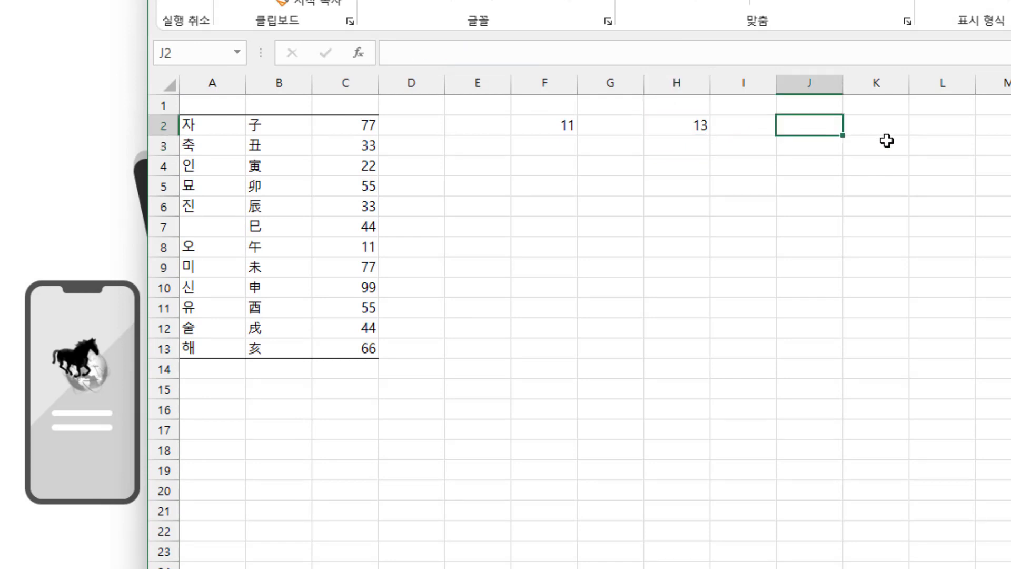
text(=)
text(ㅡㅁㅅㅊ)
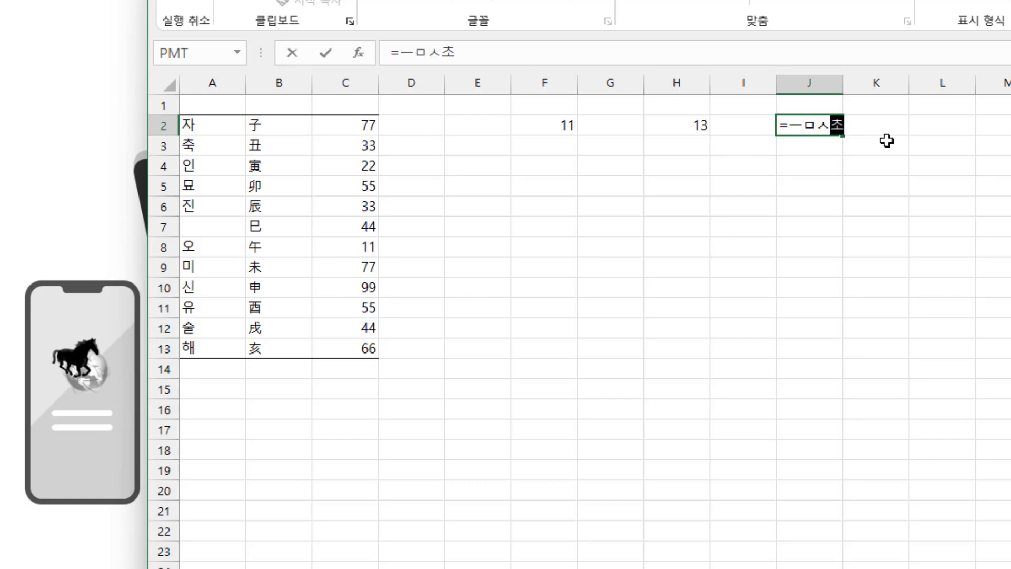
text(()
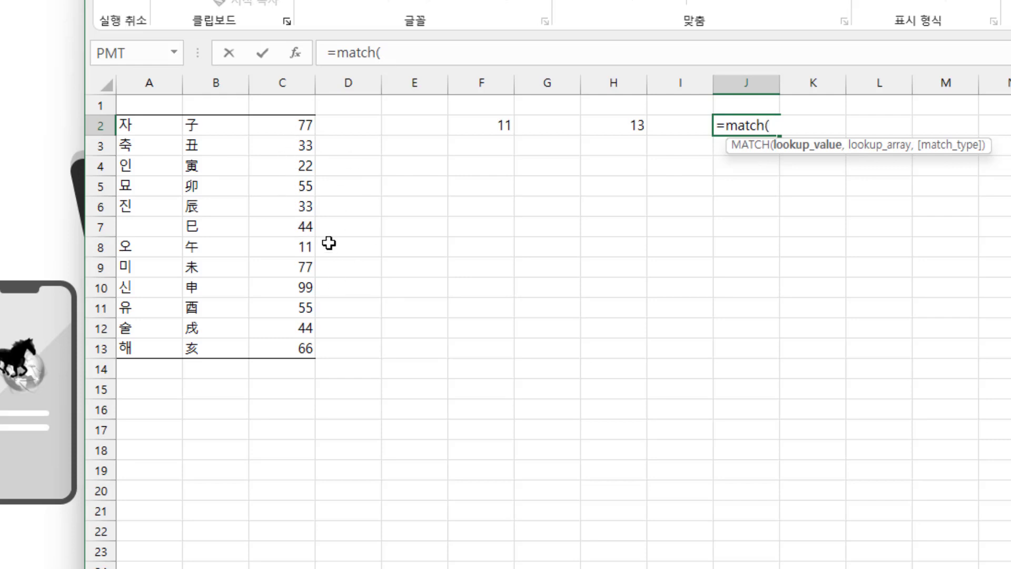
text(1000000000000000)
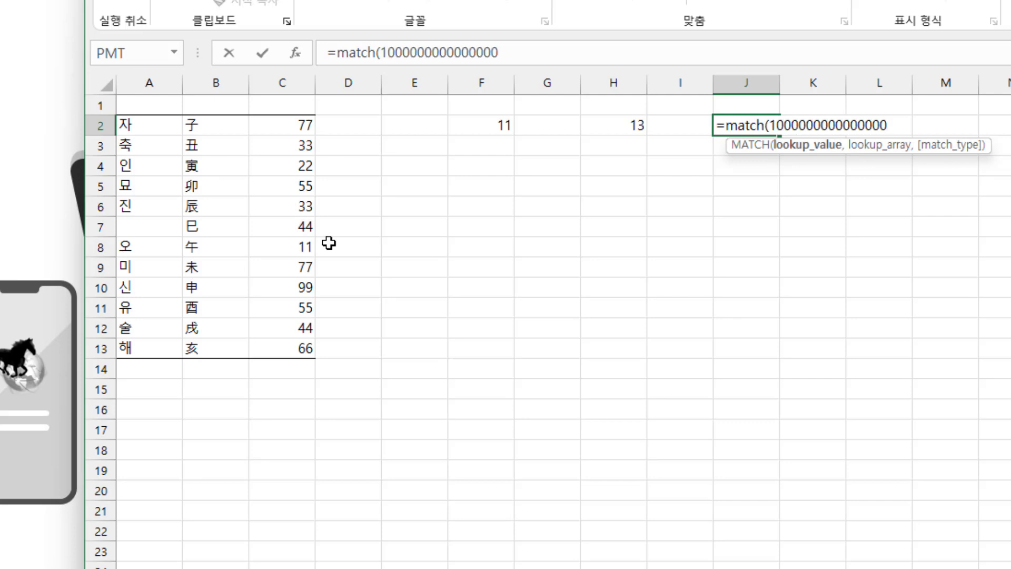
text(,)
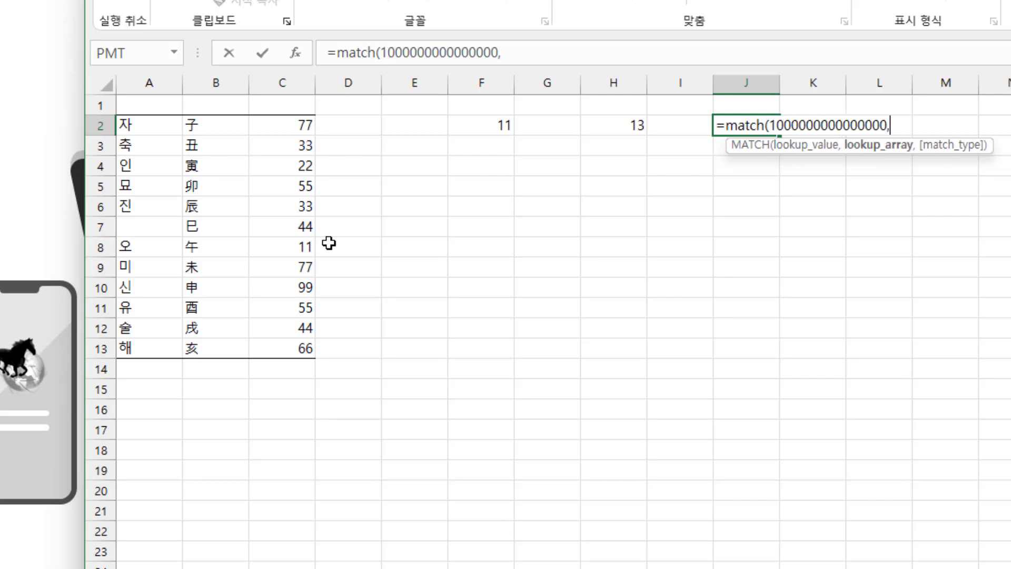
click(282, 84)
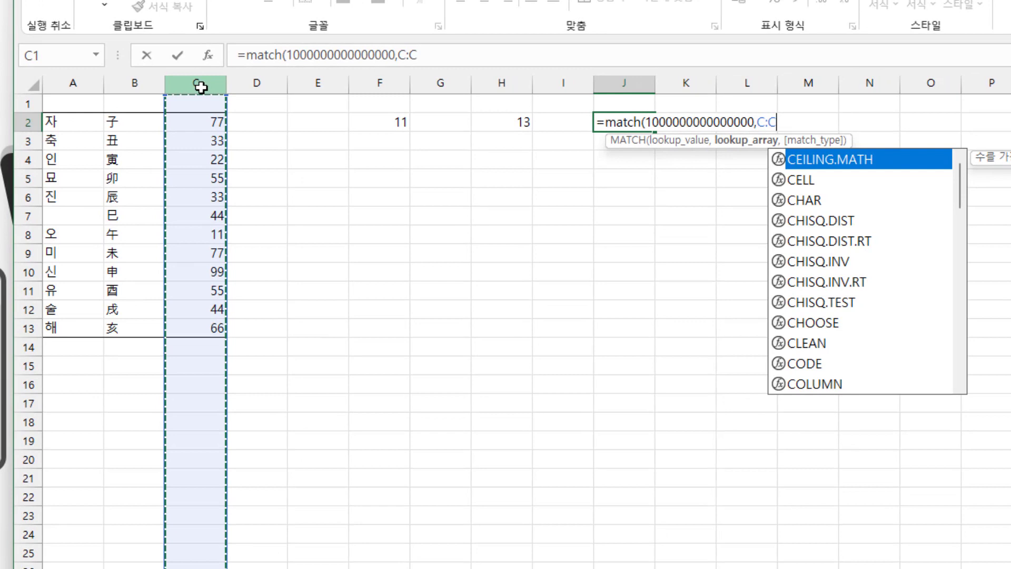
key(Return)
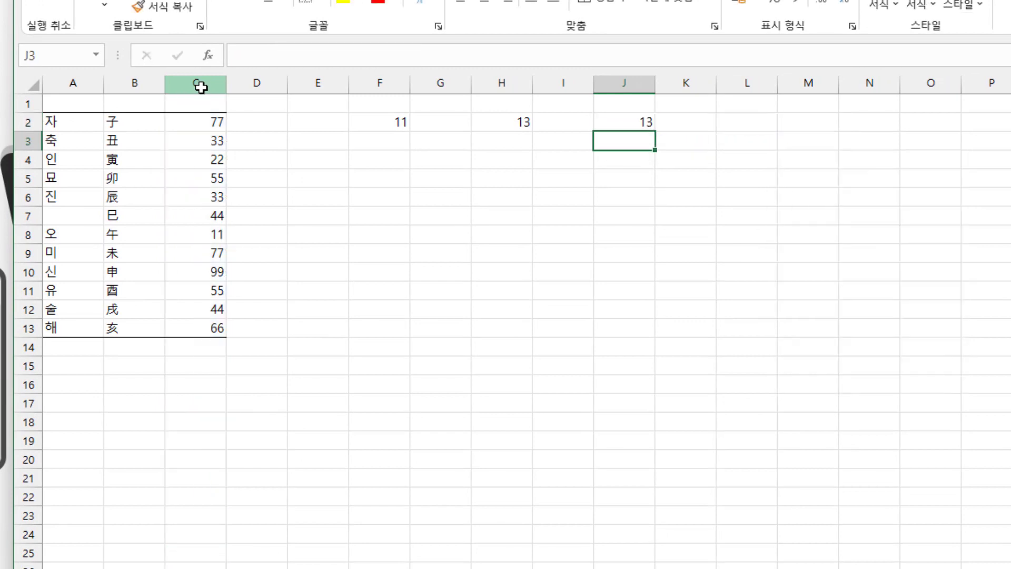
Change the lookup range of the MATCH formula in J2 to C2:C13 and compare its result with the column C data
click(643, 125)
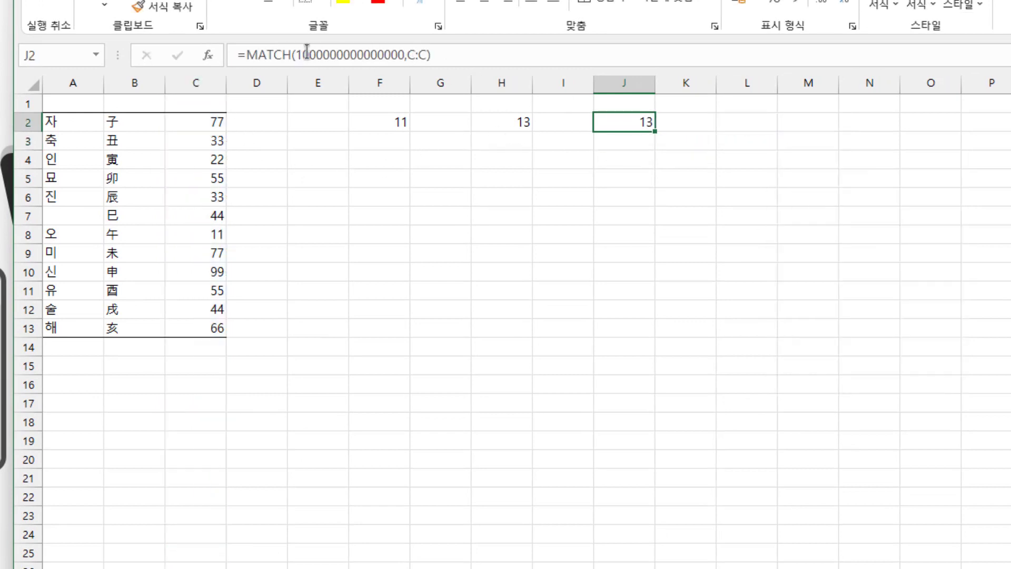
click(415, 55)
text(2:C)
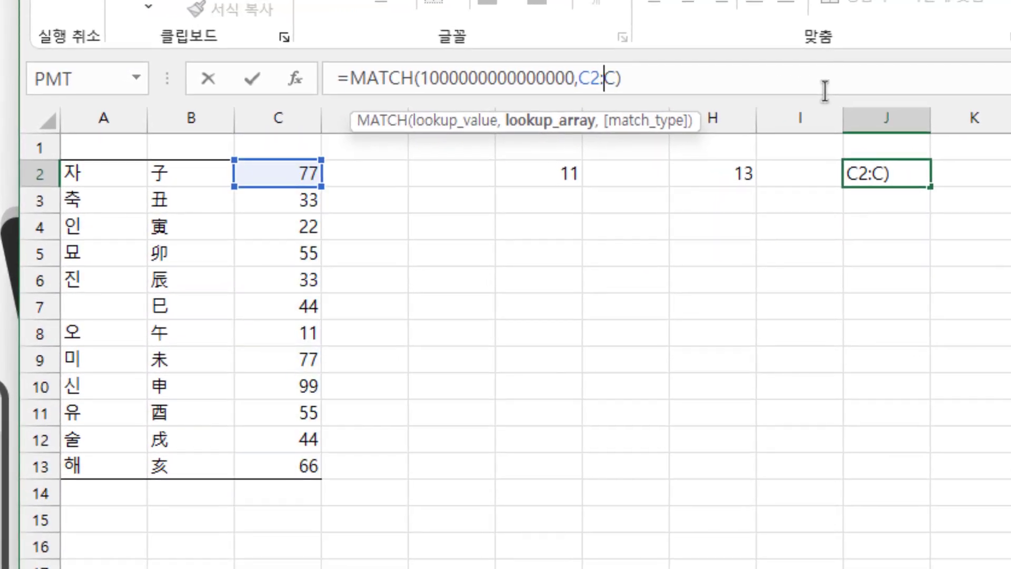
text(13)
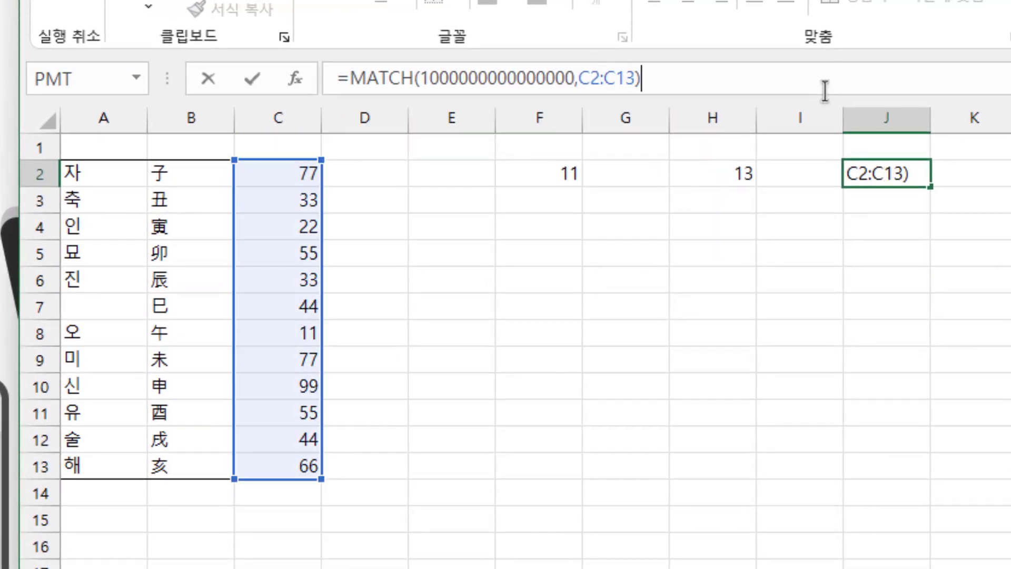
key(Return)
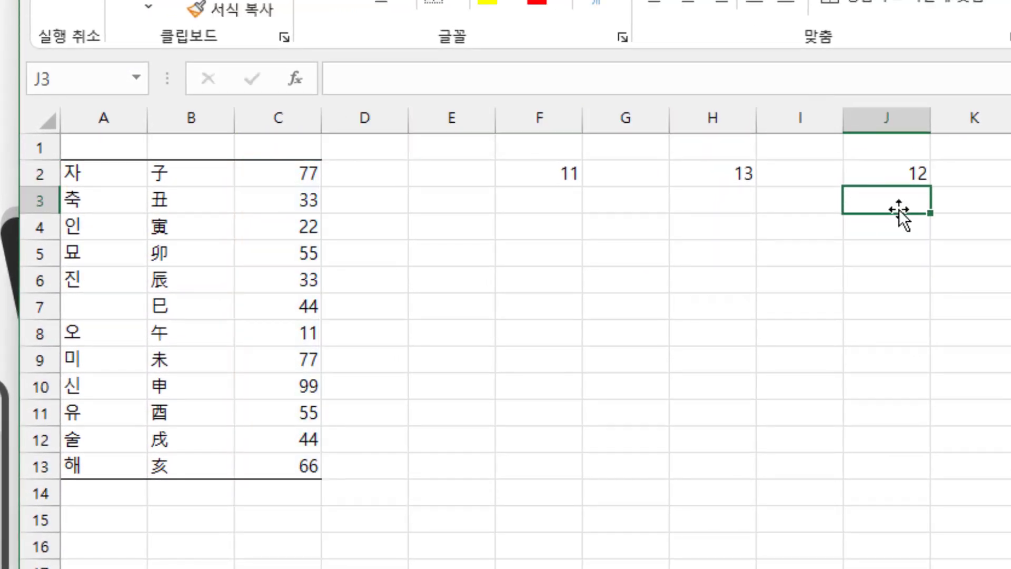
drag(294, 172, 288, 466)
click(892, 176)
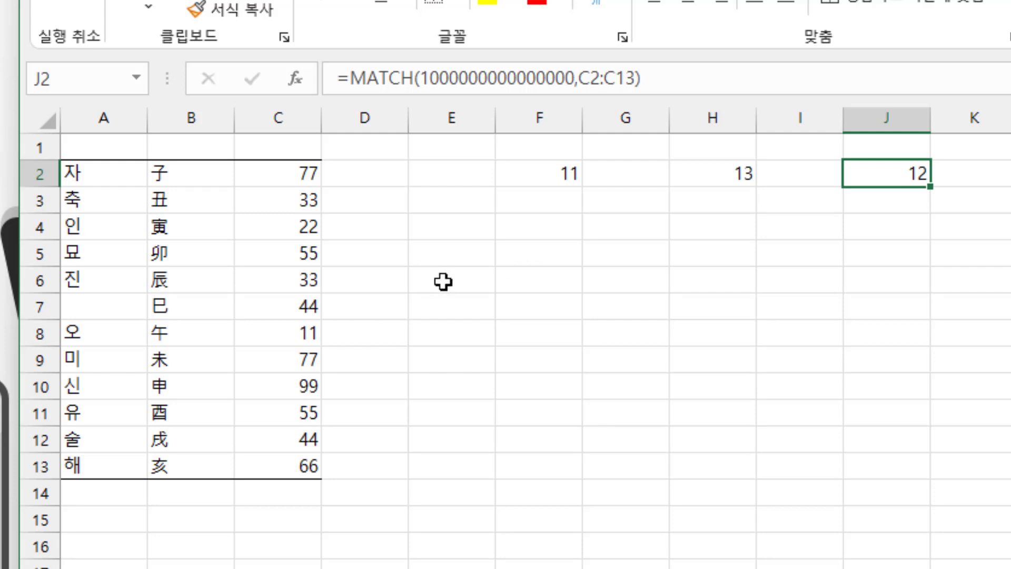
Clear cells C5, C9 and C10 to leave gaps in the column C numbers, and check the MATCH result in J2
click(292, 257)
key(Delete)
key(Down)
key(Down)
key(Down)
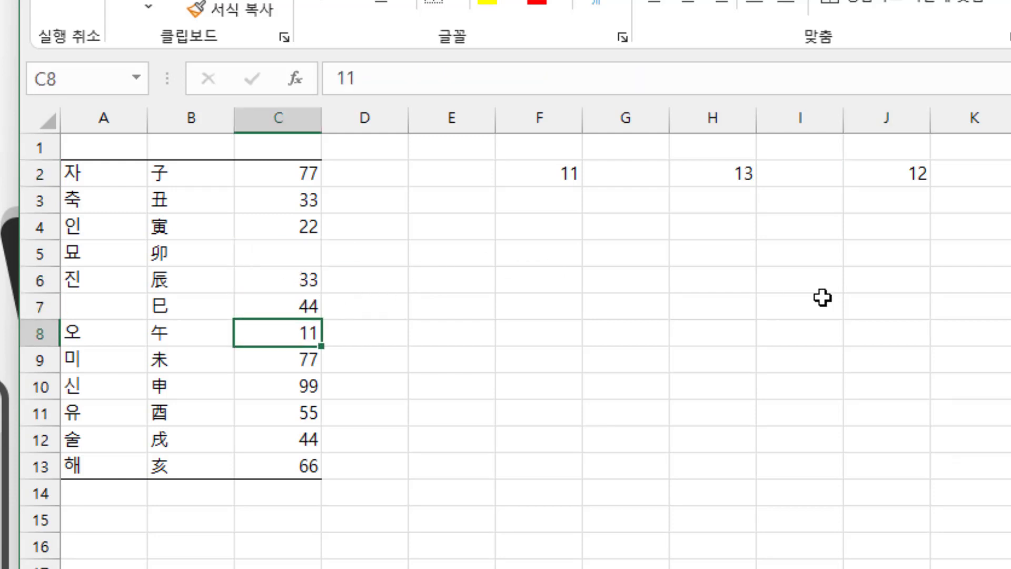
key(Down)
key(Delete)
key(Down)
key(Delete)
key(Down)
key(Down)
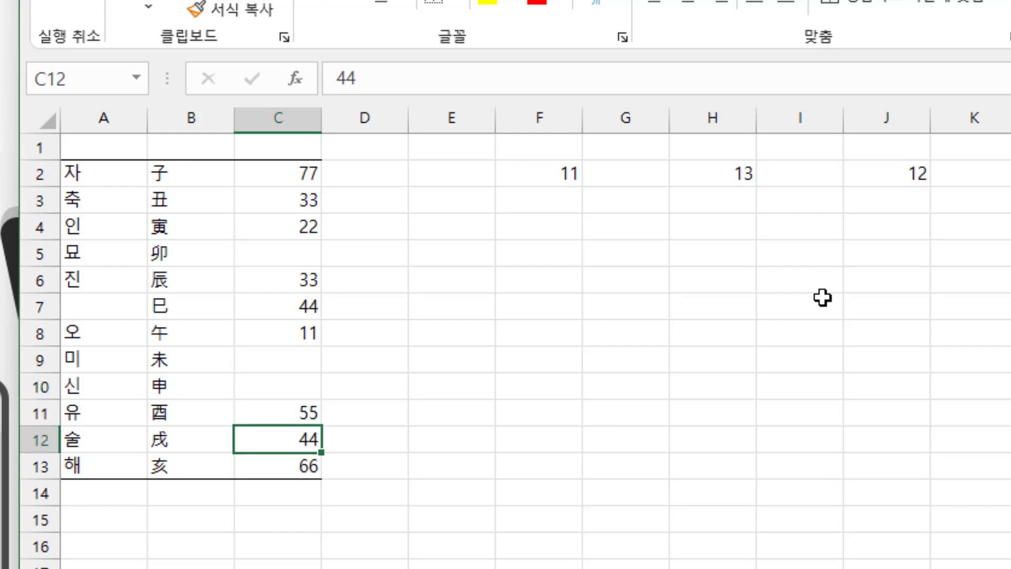
drag(300, 185, 294, 461)
click(890, 174)
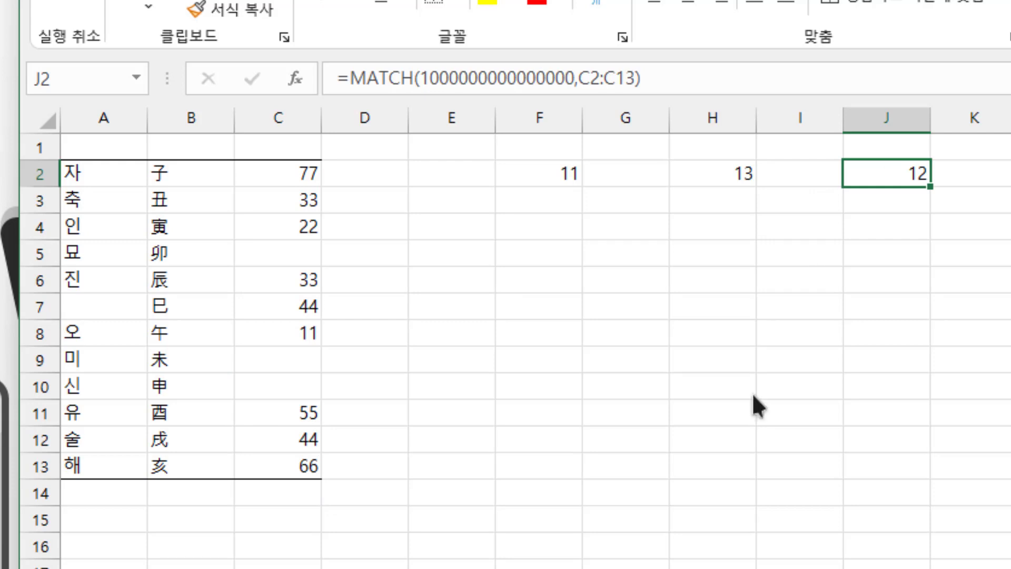
key(Right)
key(Right)
key(Left)
key(Left)
key(Left)
key(Left)
key(Left)
key(Left)
key(Left)
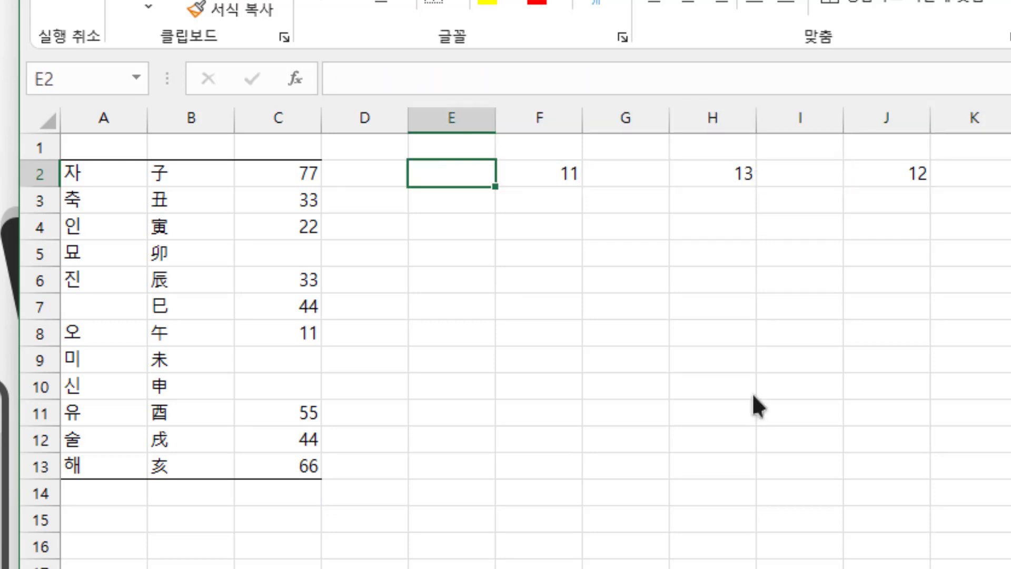
key(Left)
key(Left)
key(Left)
key(Left)
key(Down)
key(Down)
key(Down)
key(Down)
key(Down)
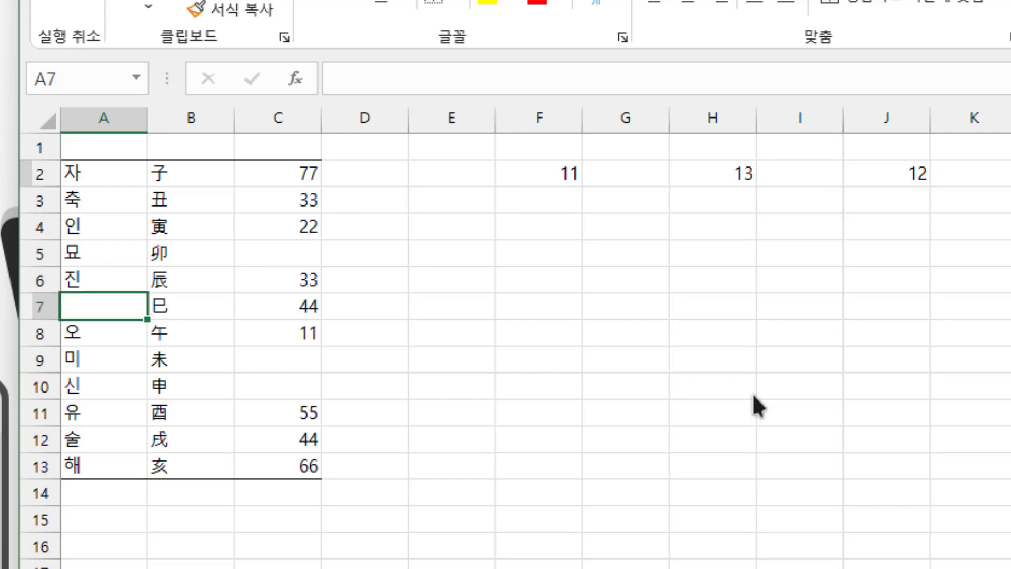
key(Down)
key(Down)
key(Down)
key(Down)
key(Up)
key(Up)
key(Up)
key(Up)
key(Up)
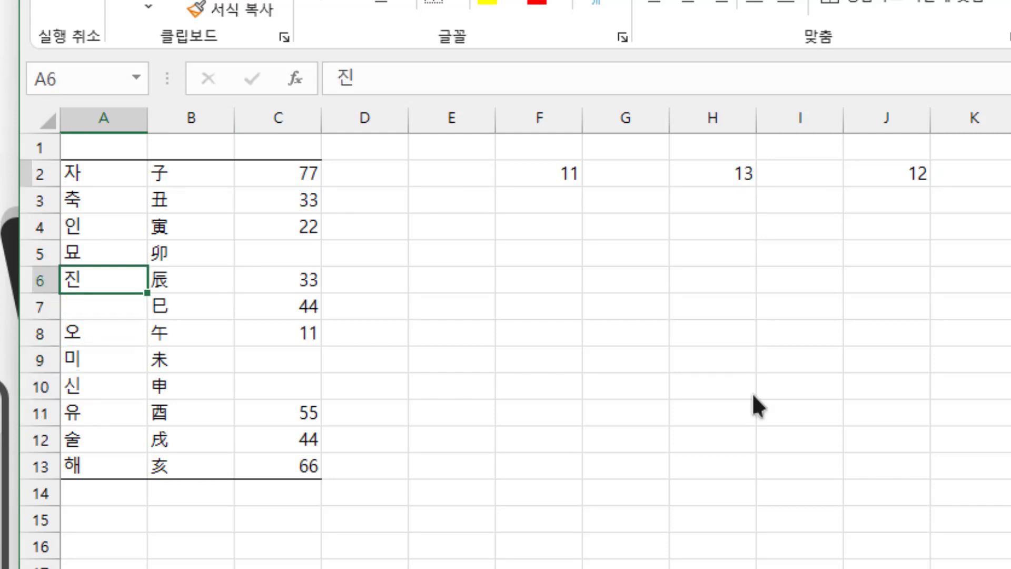
key(Down)
key(Down)
key(Right)
key(Right)
key(Right)
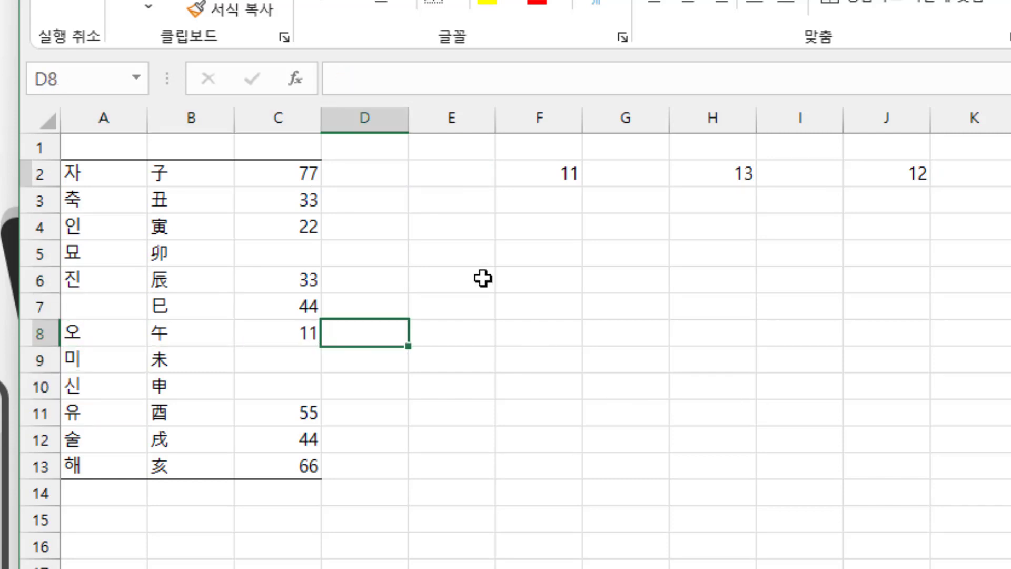
Copy the column A data in A2:A13 into column D starting at cell D2
drag(104, 176, 106, 451)
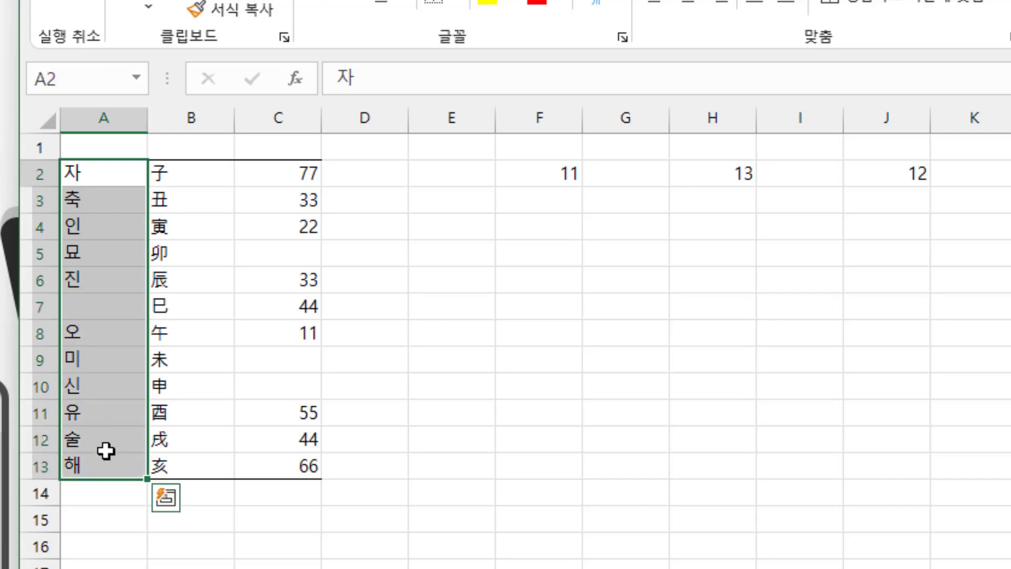
key(ctrl+c)
click(367, 181)
key(ctrl+v)
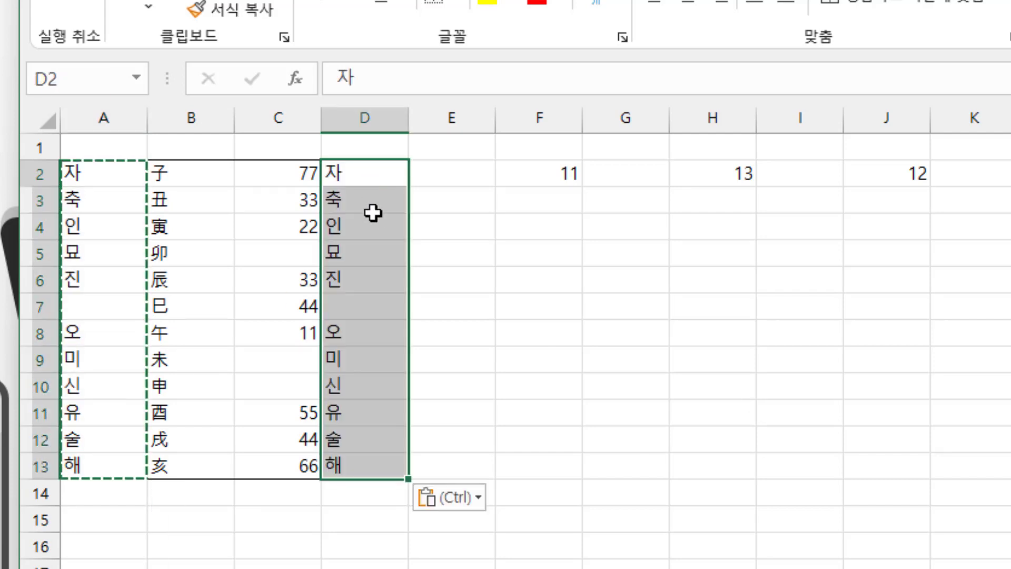
Replace the text in D4 with 3, enter 5 in D7, and replace the text in D10 with 6
click(372, 226)
text(3)
key(Return)
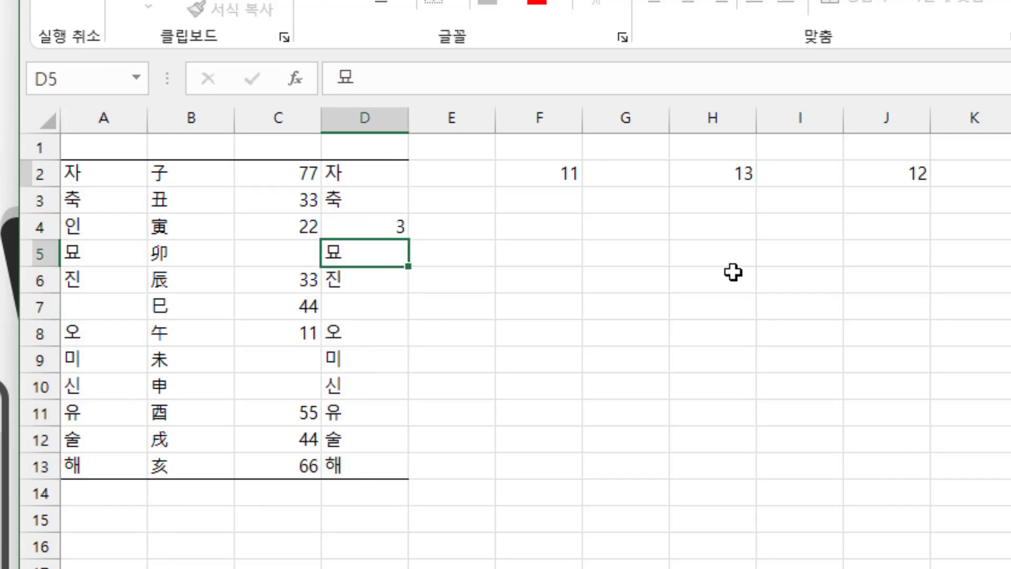
key(Down)
key(Down)
text(5)
key(Return)
key(Down)
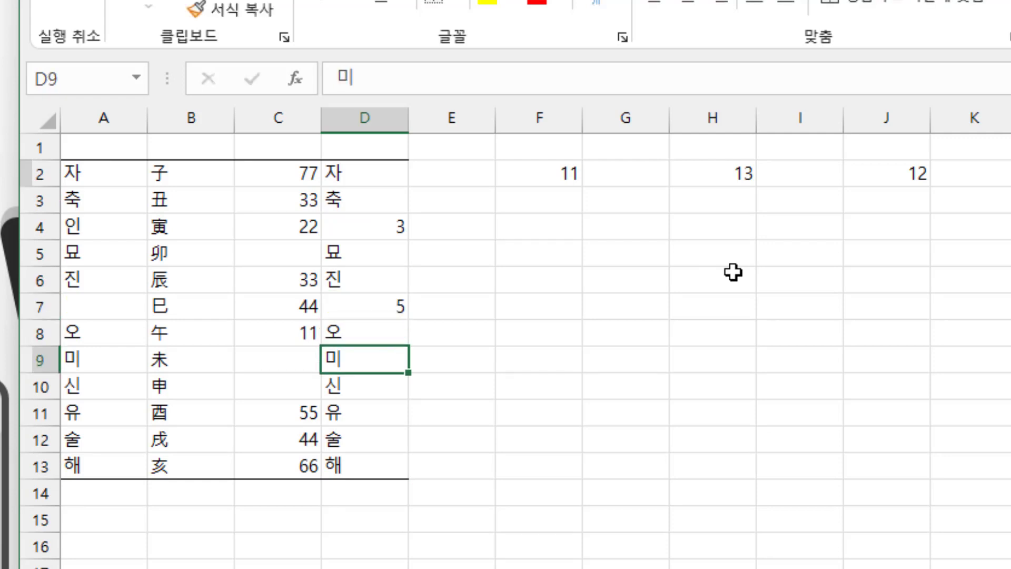
key(Down)
text(6)
key(Return)
Clear cells D8 and D12 to leave gaps in the mixed data of column D
key(Up)
key(Up)
key(Up)
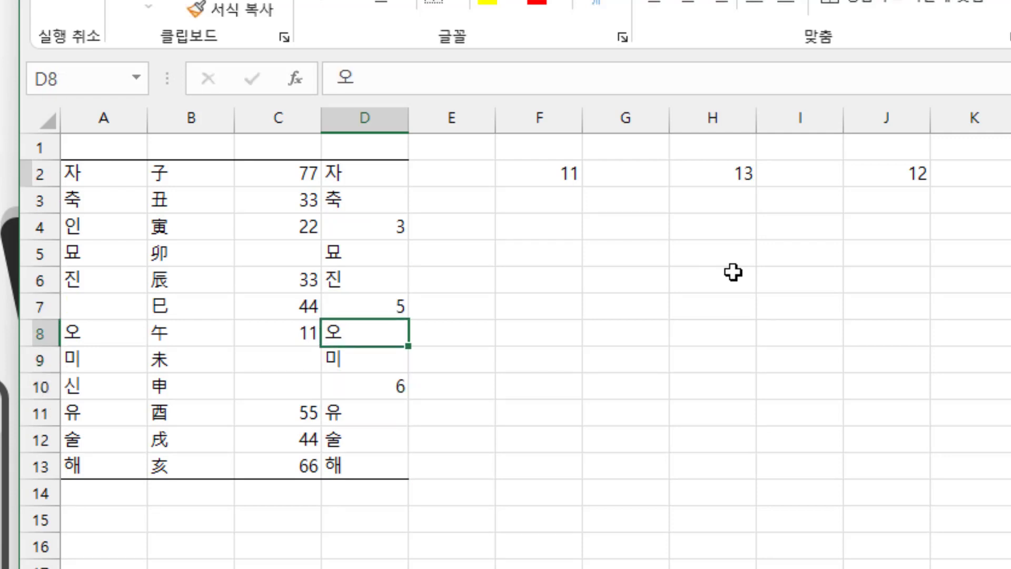
key(Delete)
key(Down)
key(Down)
key(Down)
key(Down)
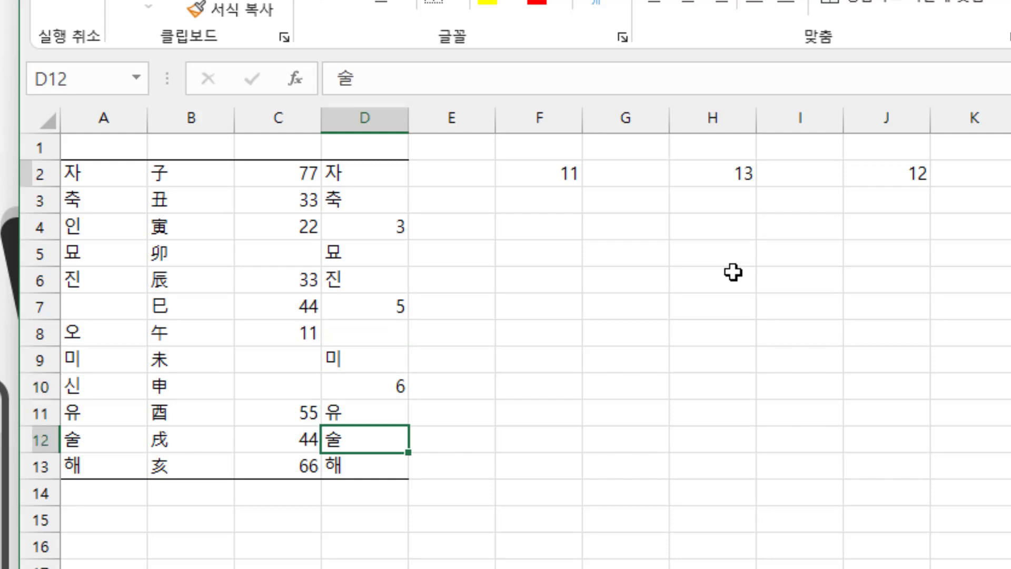
Review the MATCH formulas in H2 and J2 against the mixed data in D2:D13
click(735, 178)
click(891, 172)
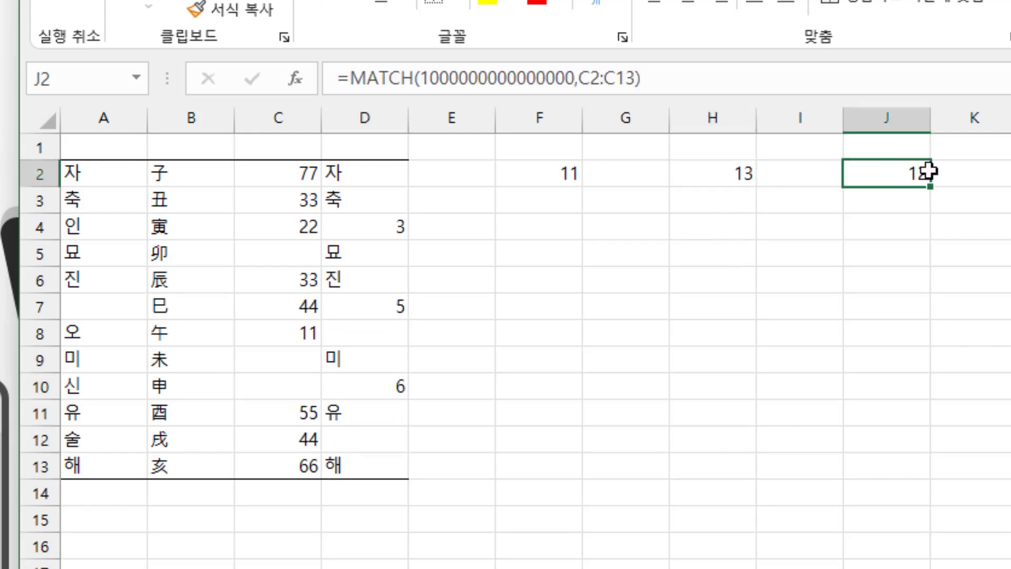
drag(355, 174, 364, 435)
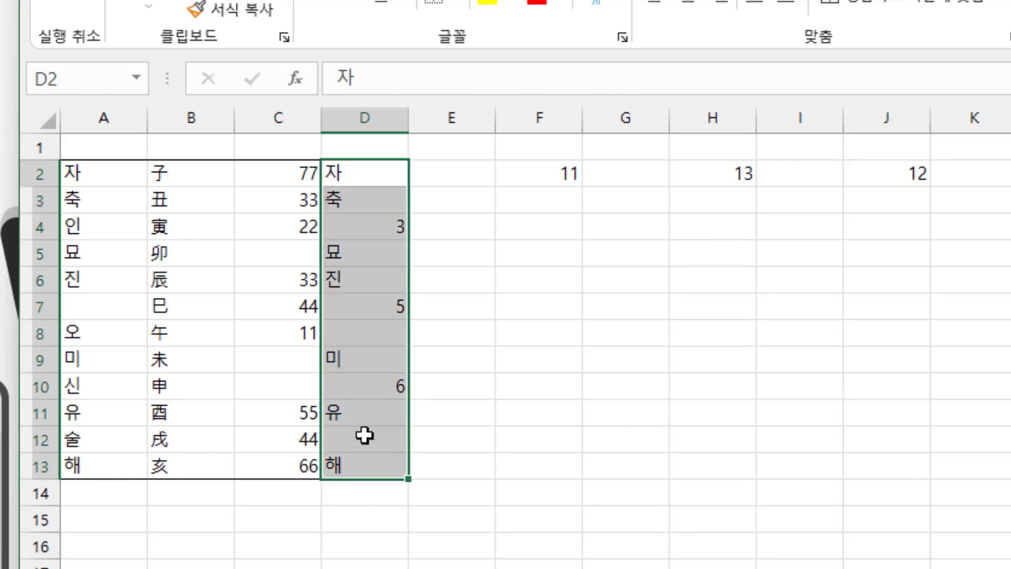
Replace the text in D3 with BBB and the text in D11 with DDD
click(369, 202)
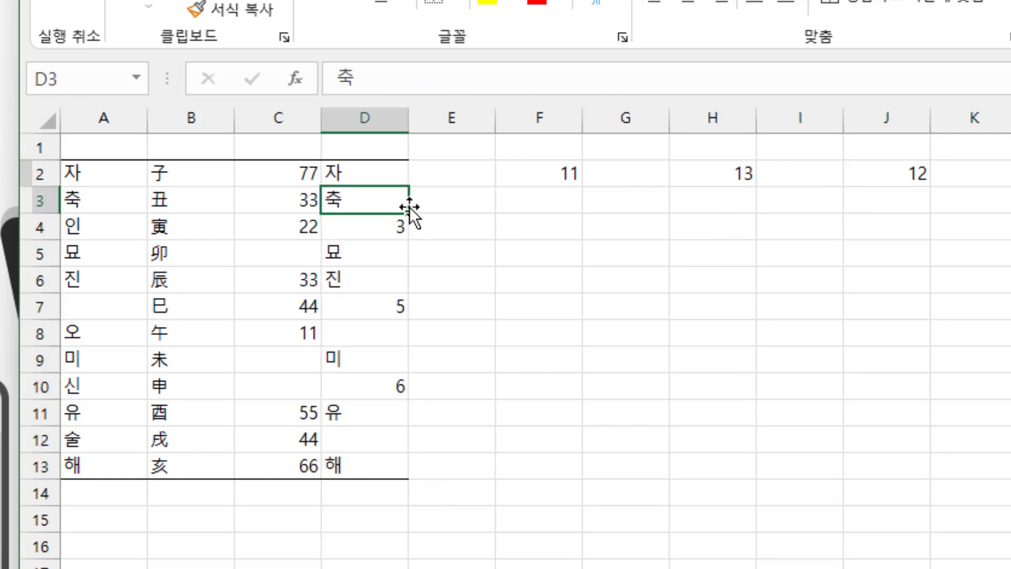
text(ㅠㅠㅠ)
key(BackSpace)
key(BackSpace)
key(BackSpace)
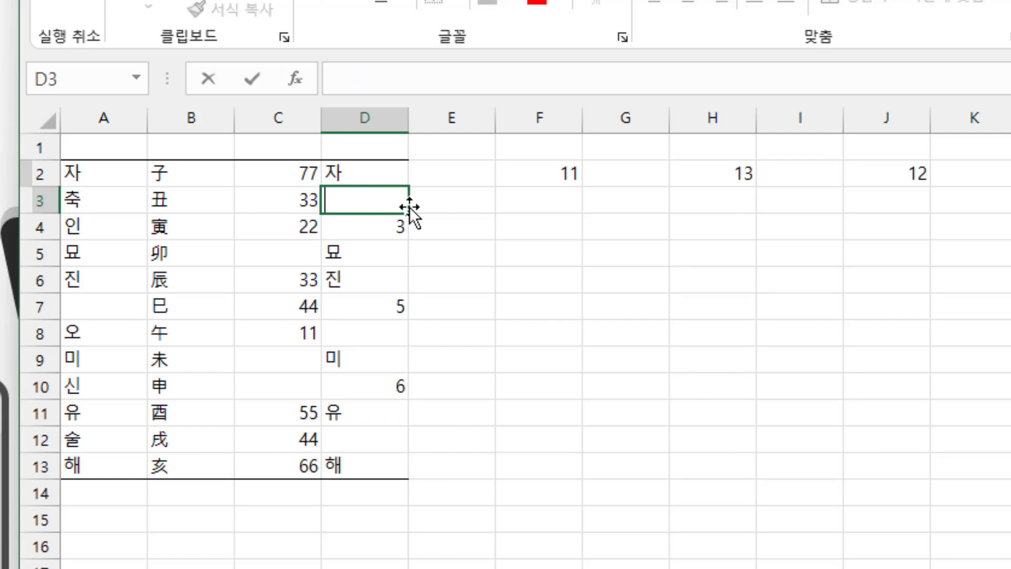
text(BBB)
key(Return)
key(Return)
key(Return)
key(Return)
key(Return)
key(Return)
key(Return)
key(Return)
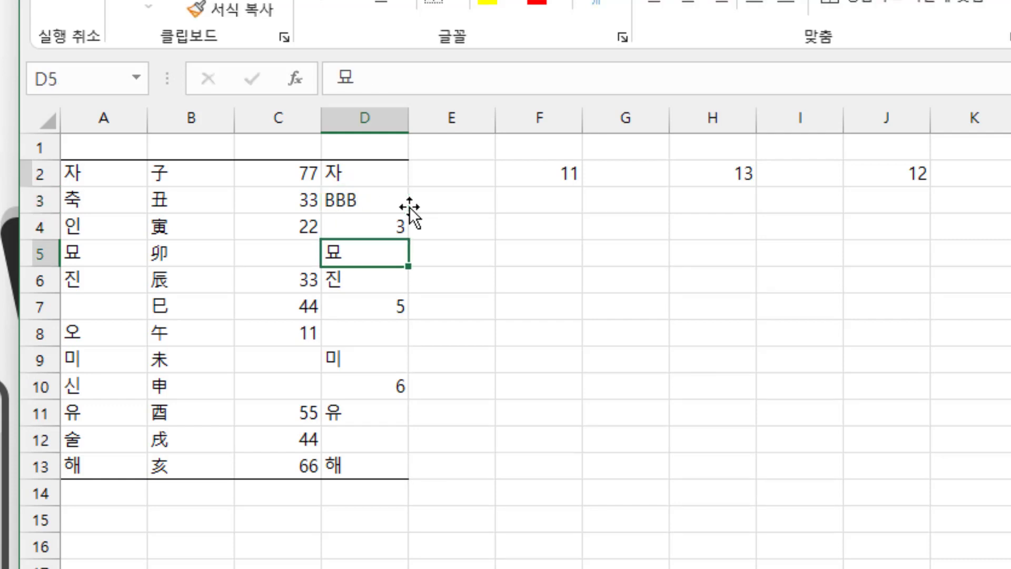
text(DDD)
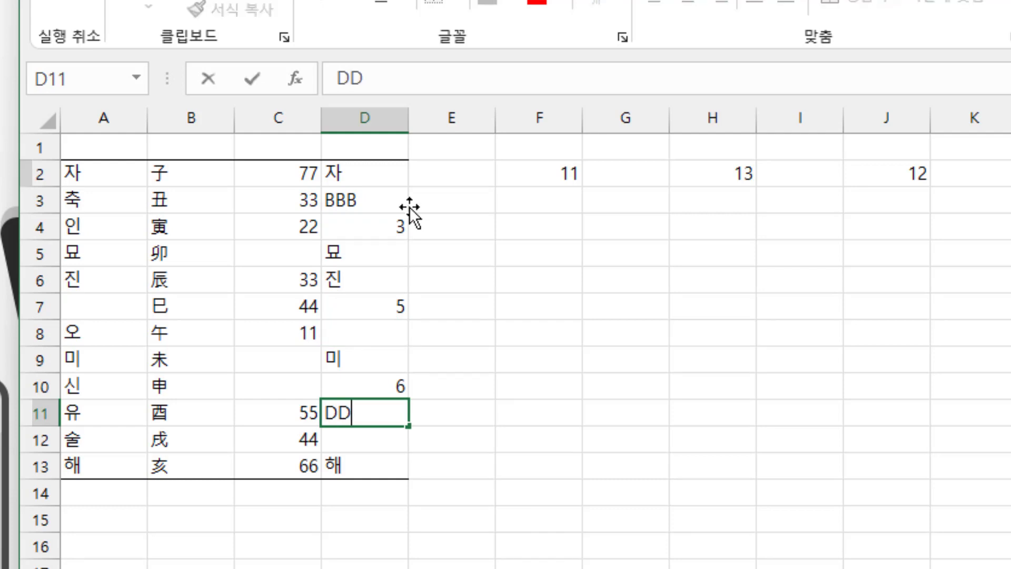
key(Return)
Examine the mixed column D, its blank cells D8 and D12, its last entry in D13 and the empty rows below
drag(395, 185, 374, 463)
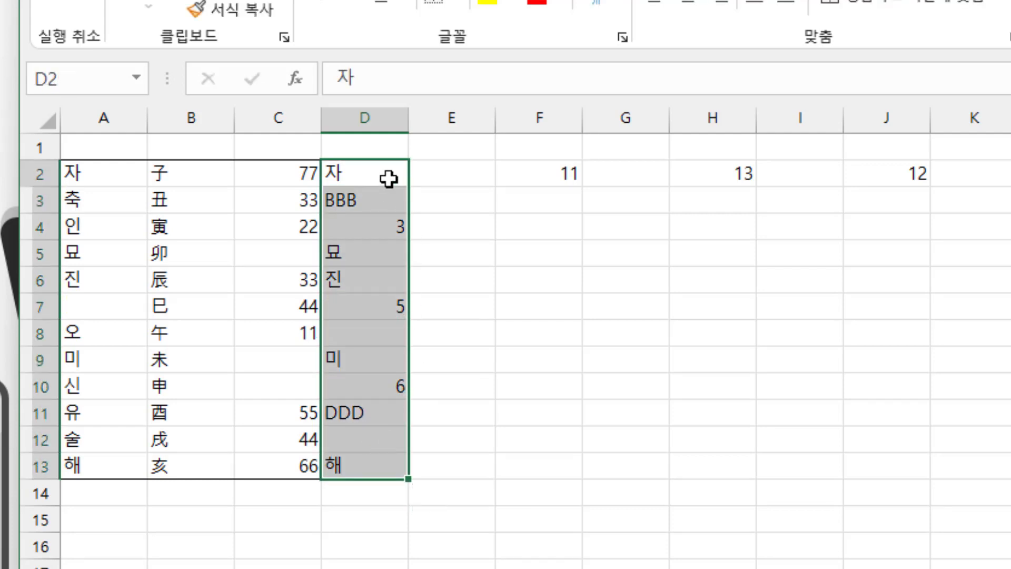
drag(384, 151, 395, 566)
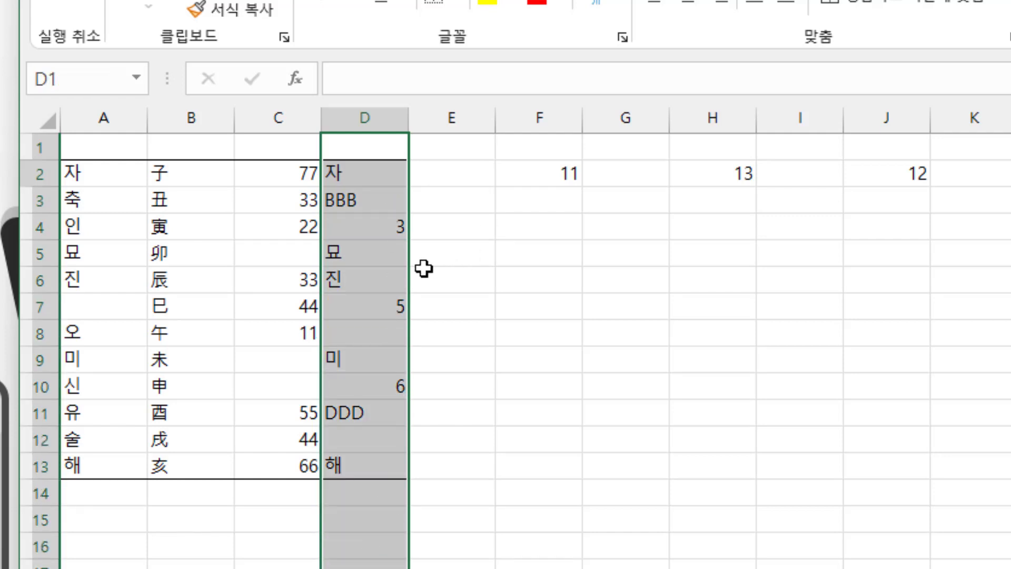
click(379, 334)
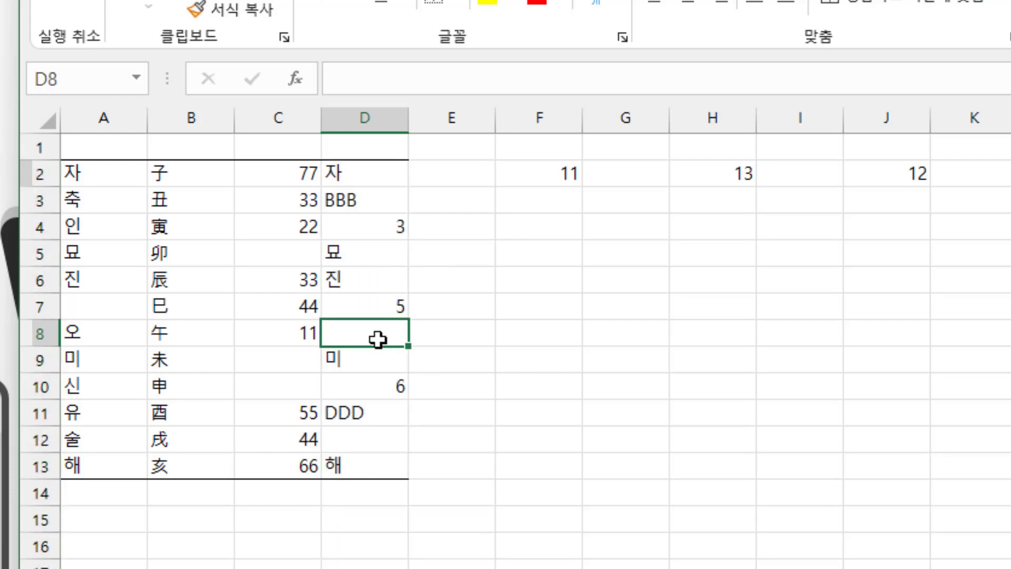
click(379, 437)
click(372, 332)
click(375, 442)
click(374, 330)
click(374, 435)
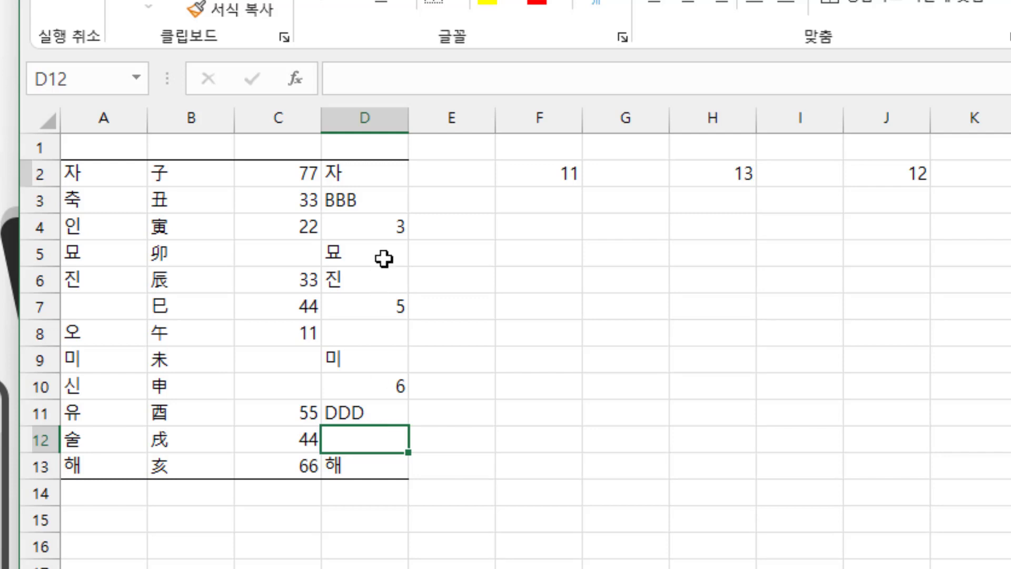
drag(384, 182, 368, 466)
click(368, 483)
click(365, 472)
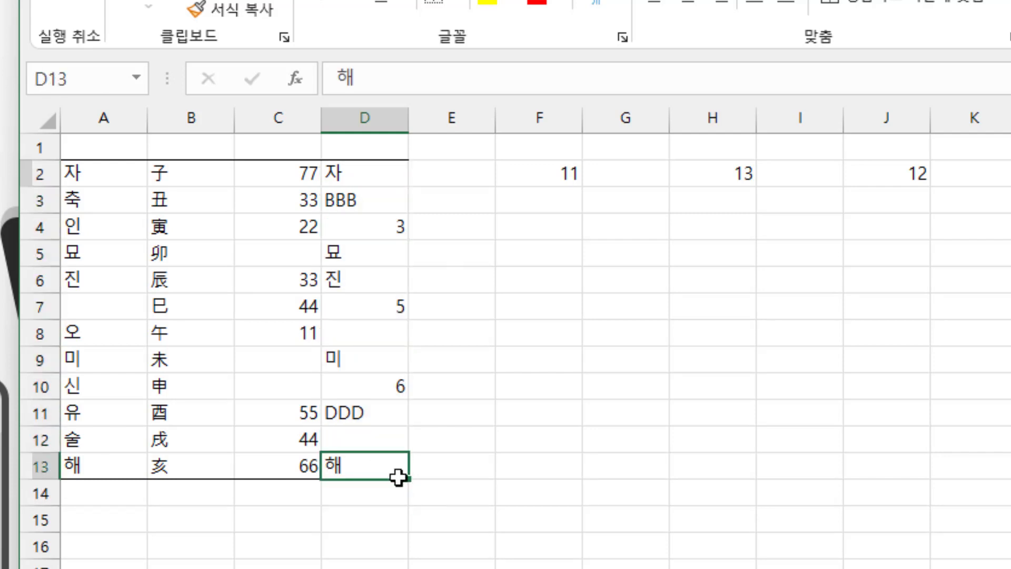
drag(374, 499, 370, 568)
click(370, 465)
Clear all the earlier formulas from column F onward
click(551, 237)
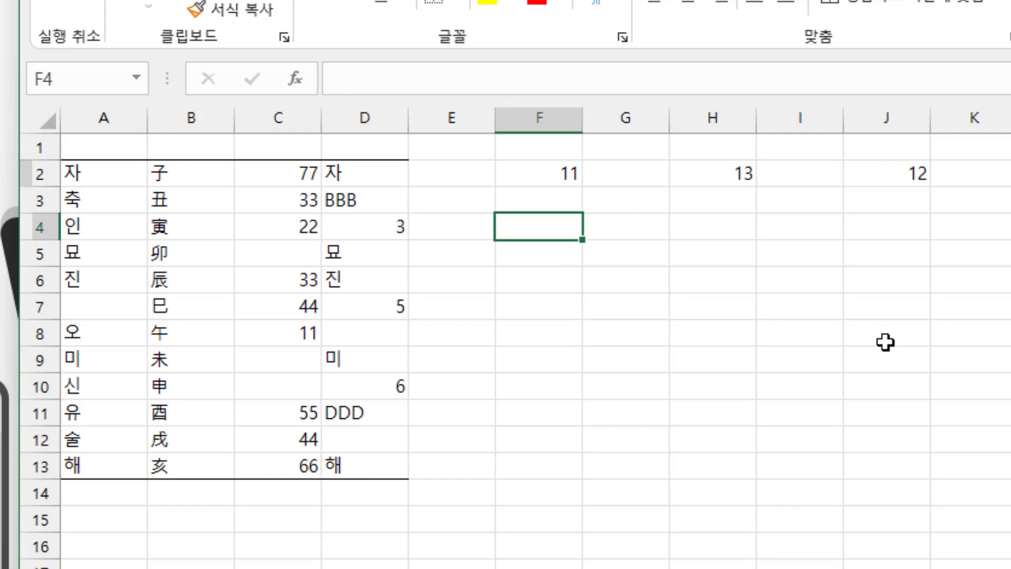
drag(551, 119, 1001, 119)
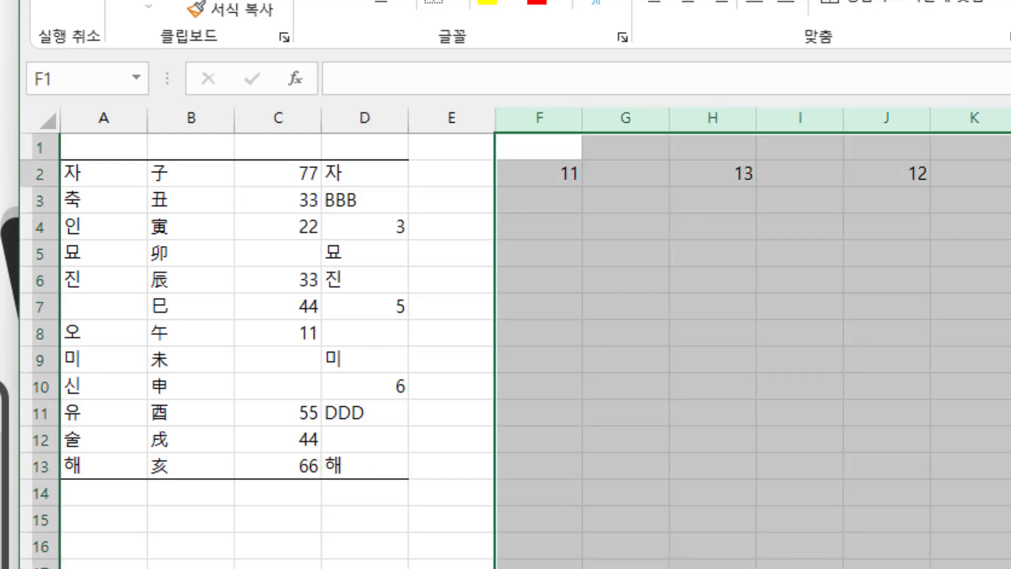
key(Delete)
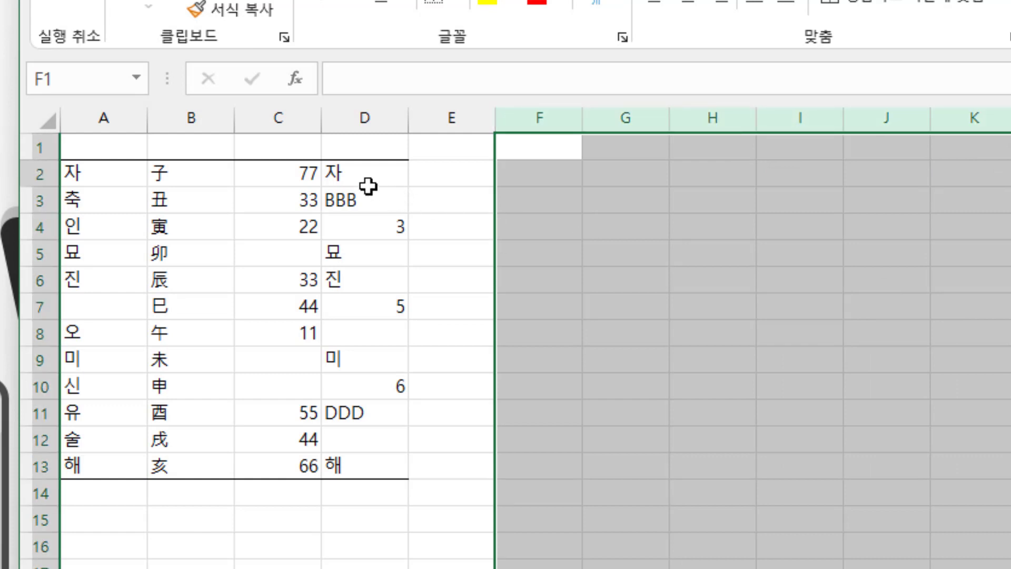
Enter =D2:D13<>"" in cell F2 to test column D for non-blank cells, and compare the results with the data
drag(368, 185, 369, 470)
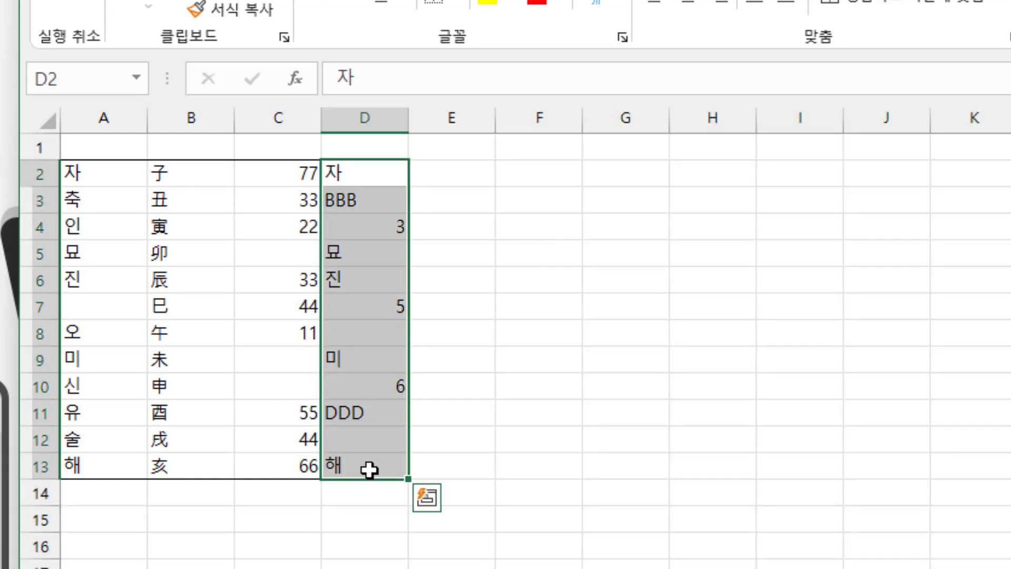
click(557, 175)
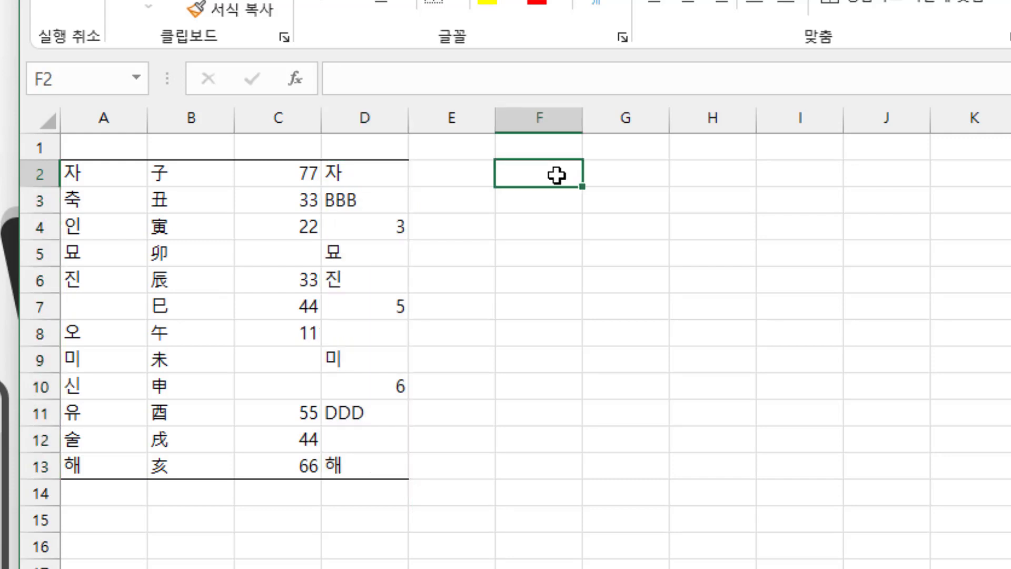
text(=)
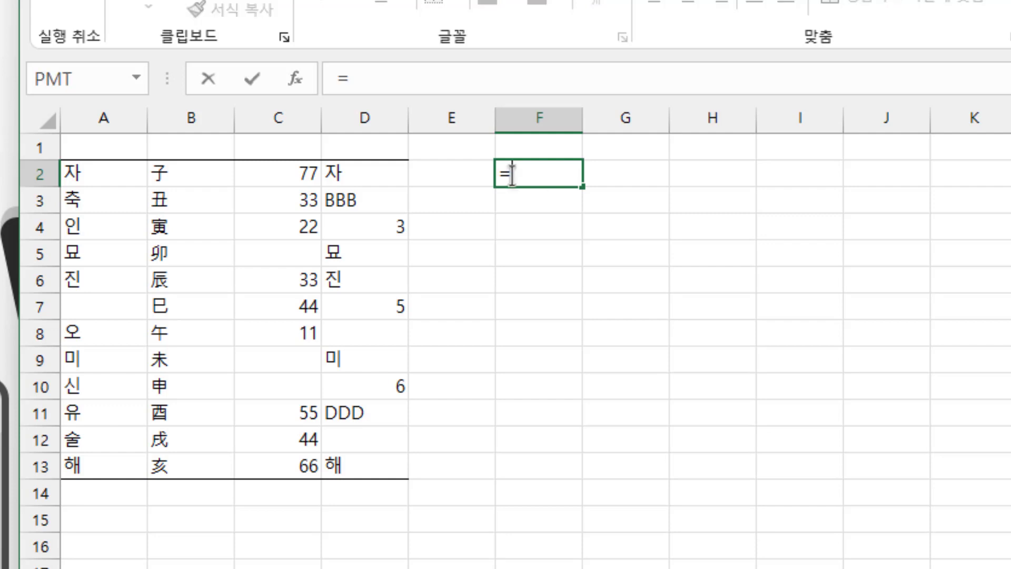
drag(372, 173, 371, 453)
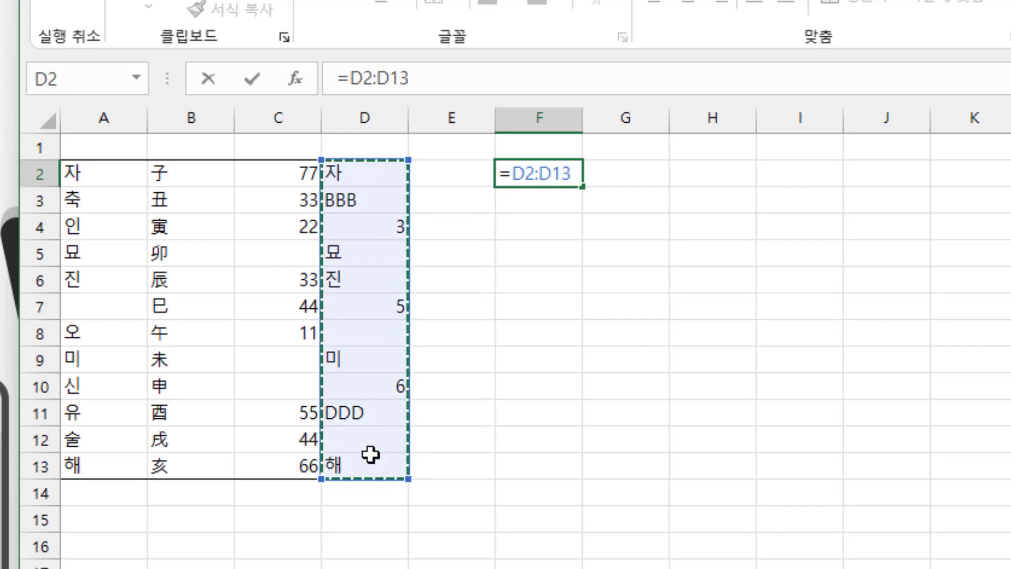
text(<>")
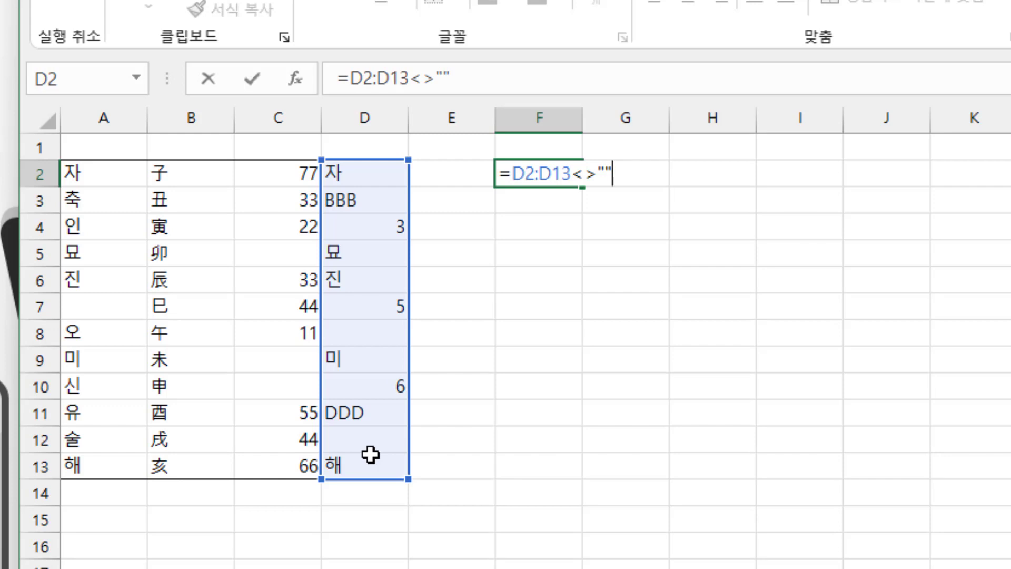
key(Return)
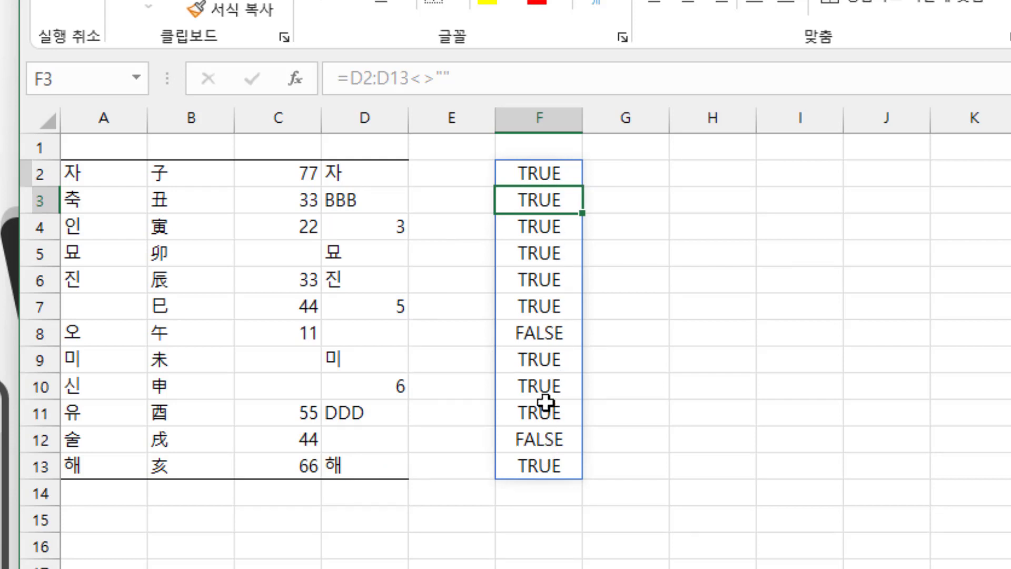
click(345, 176)
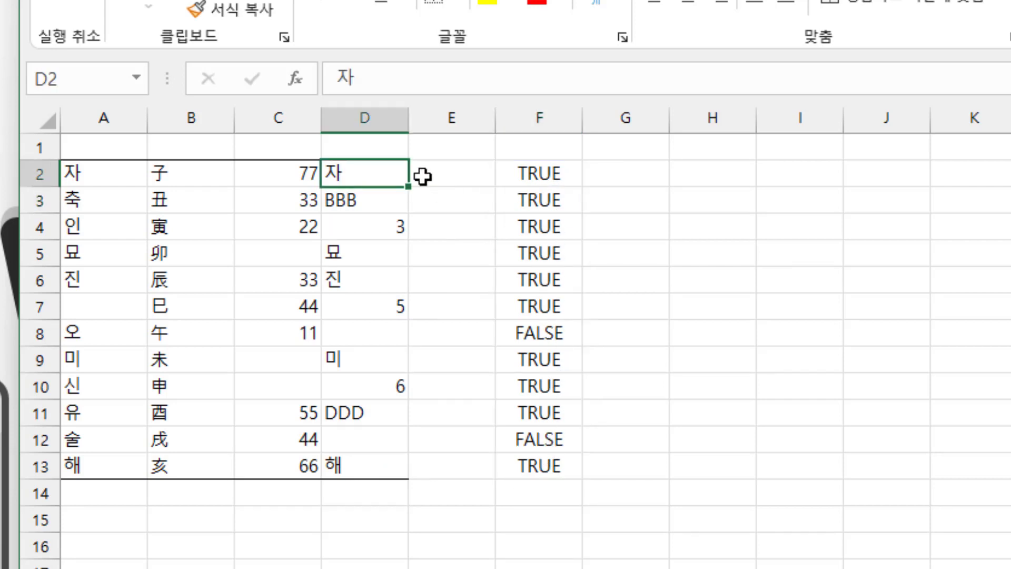
click(527, 175)
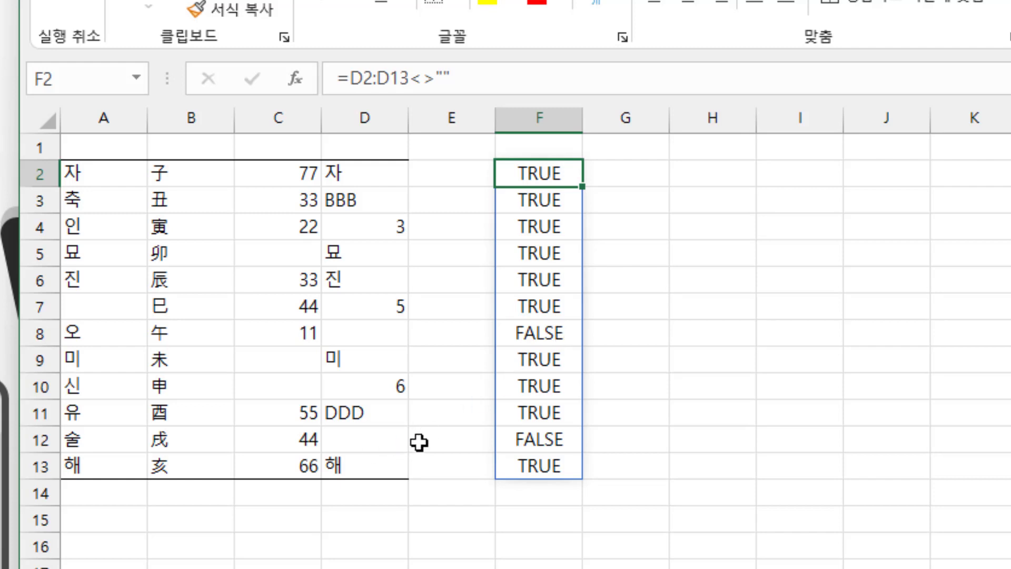
Enter =1/(D2:D13<>"") in cell G2 and compare its results with the TRUE/FALSE values in column F
click(639, 178)
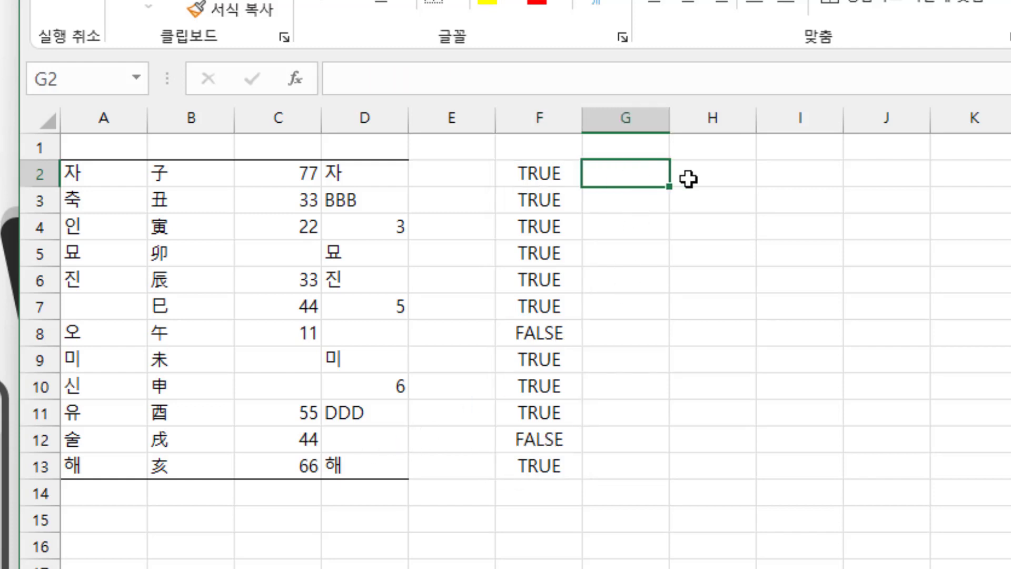
text(=)
drag(390, 176, 371, 459)
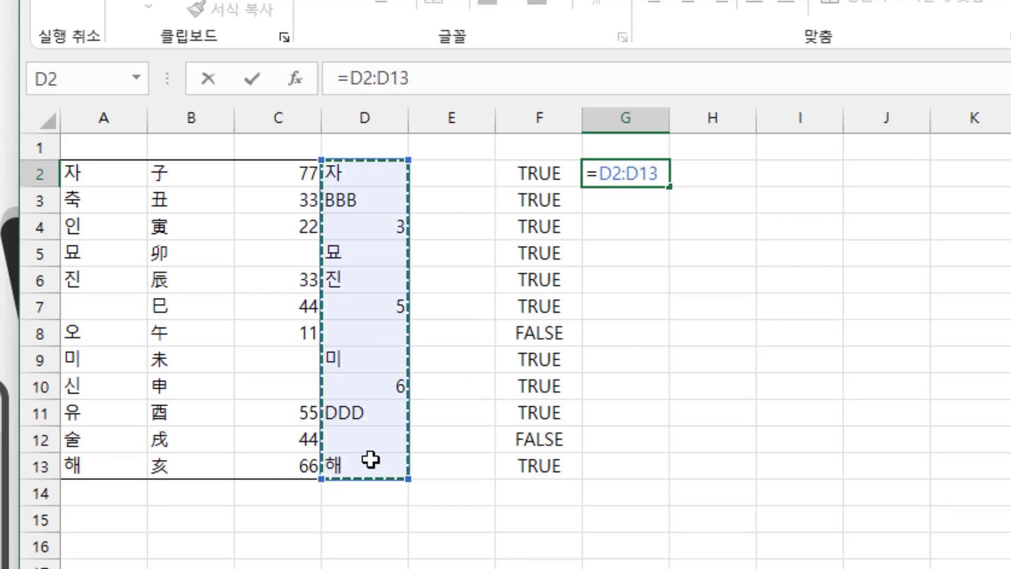
text(<>)
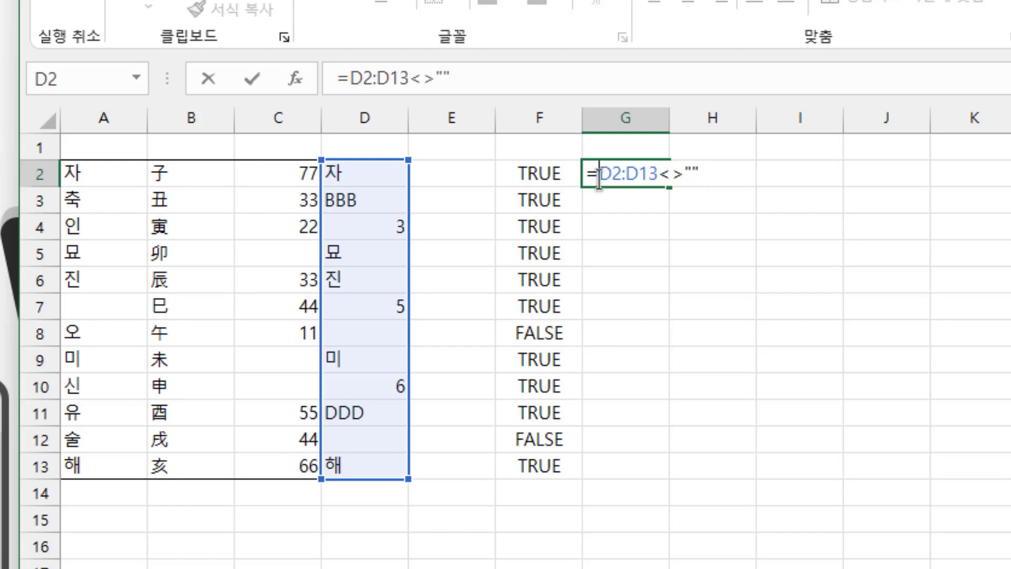
text(1/)
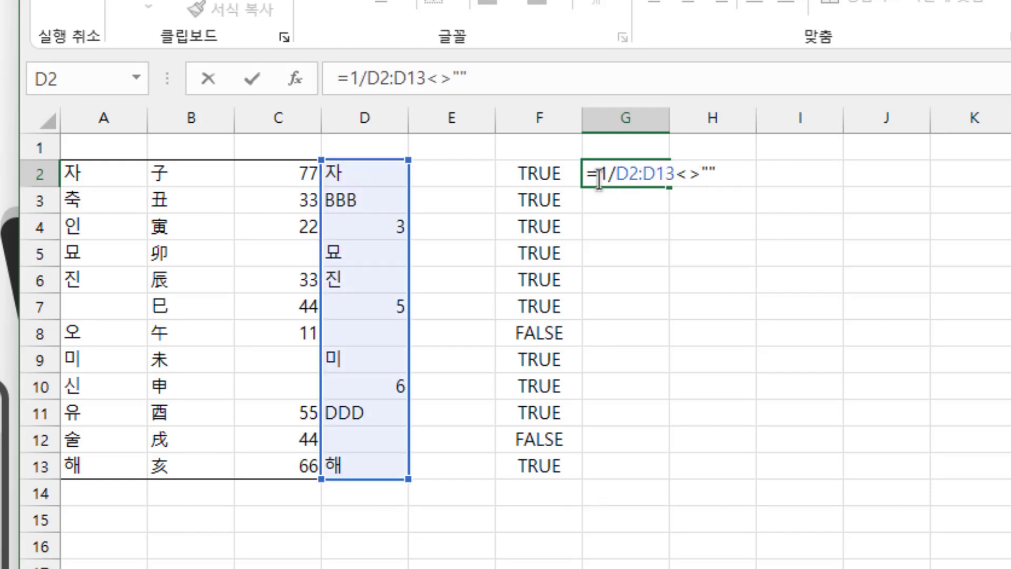
text(()
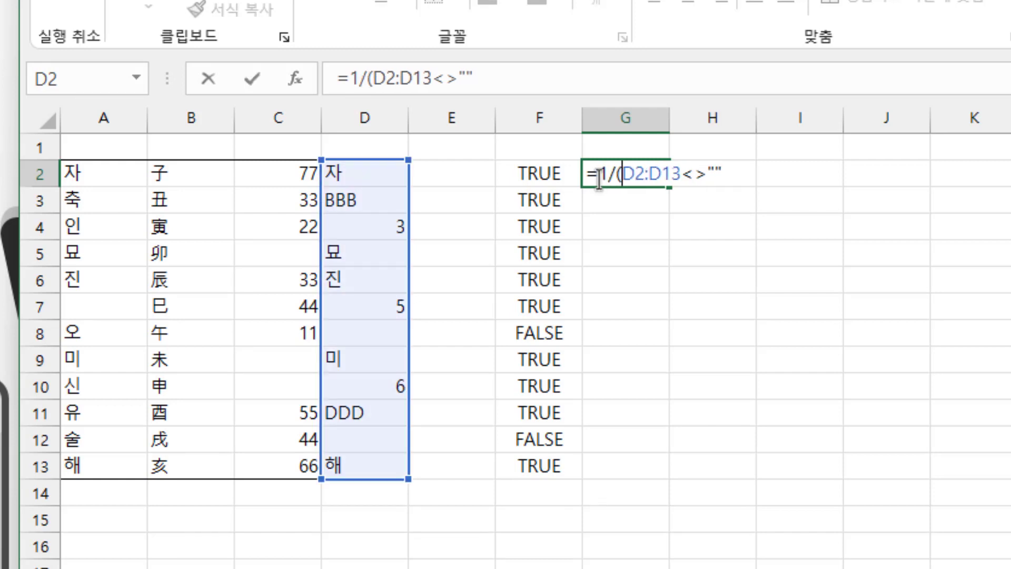
click(747, 179)
text())
key(Return)
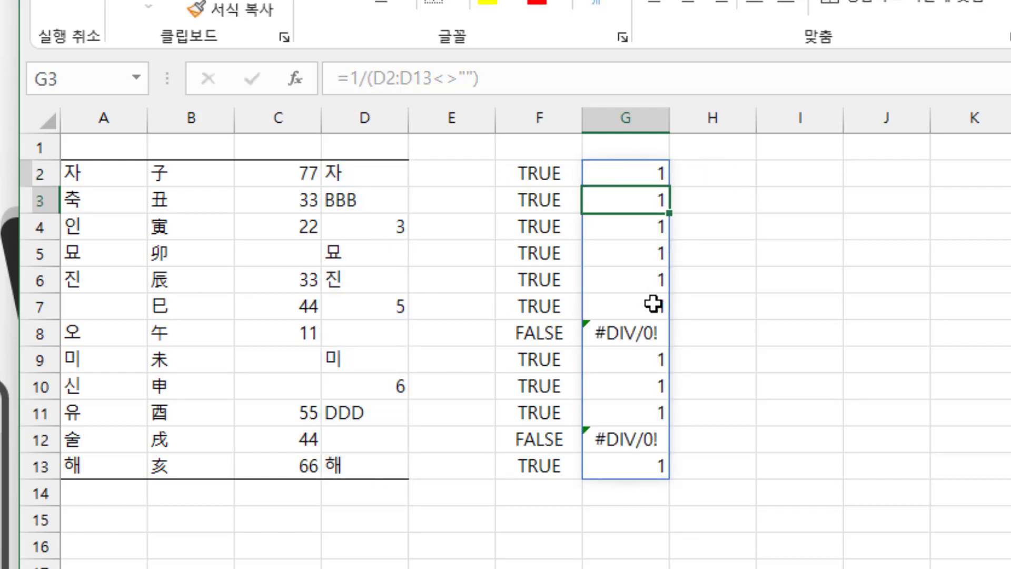
click(532, 337)
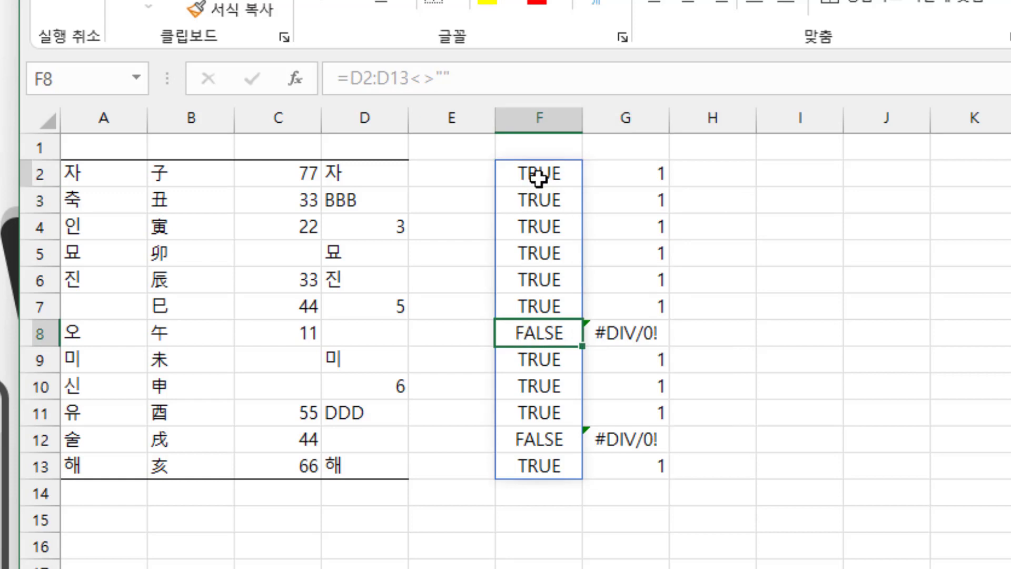
Compare the 1 and #DIV/0! results in column G with the TRUE/FALSE values in column F and the data in D2:D13
drag(634, 175, 642, 314)
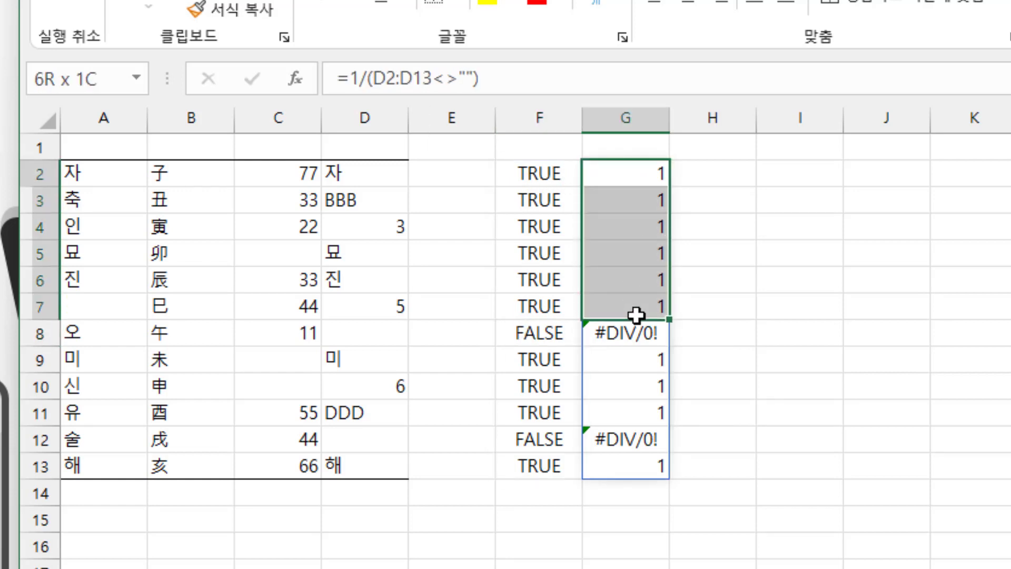
click(533, 331)
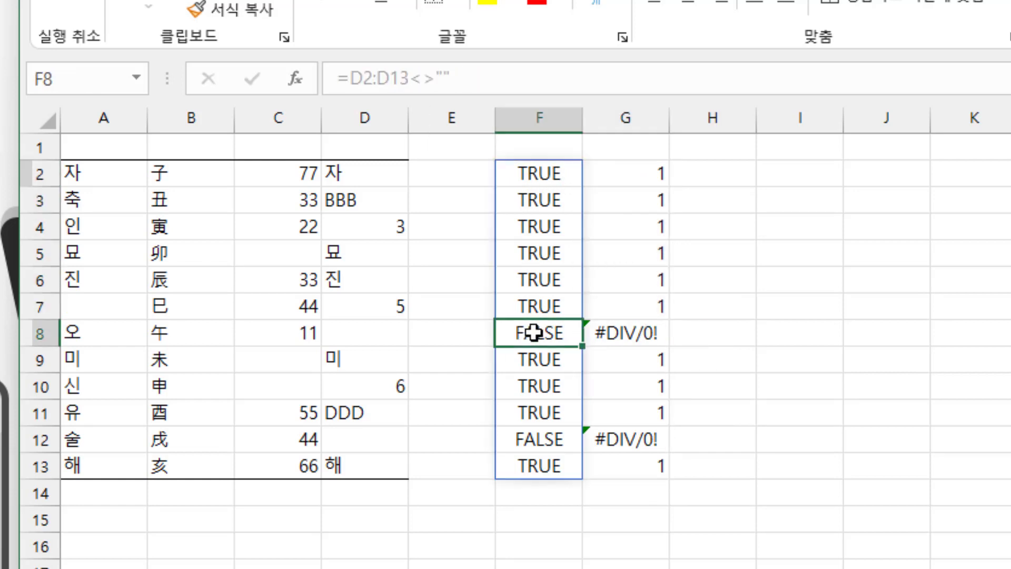
click(644, 331)
click(645, 438)
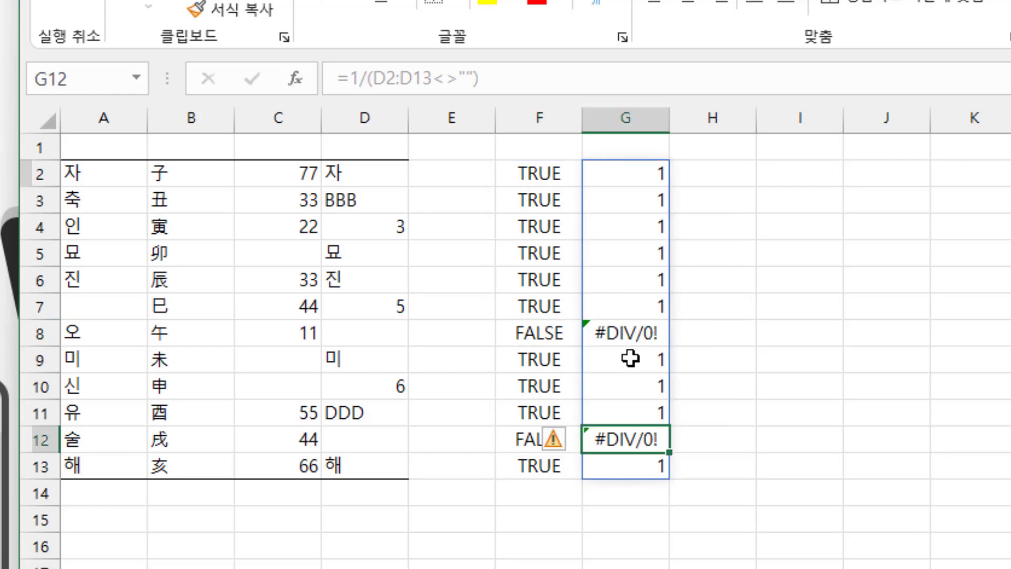
click(632, 330)
click(636, 438)
drag(620, 170, 618, 464)
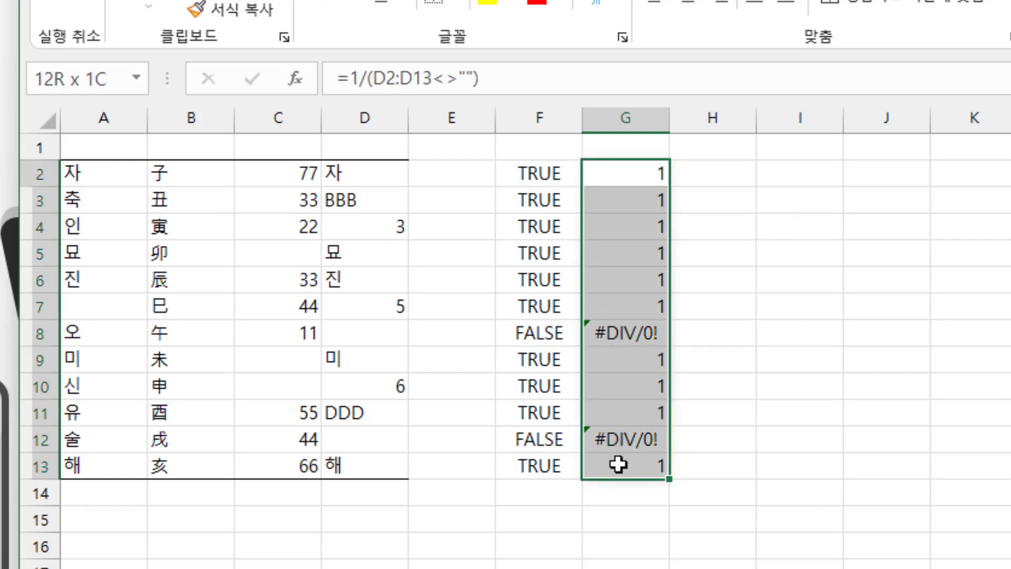
drag(366, 180, 365, 464)
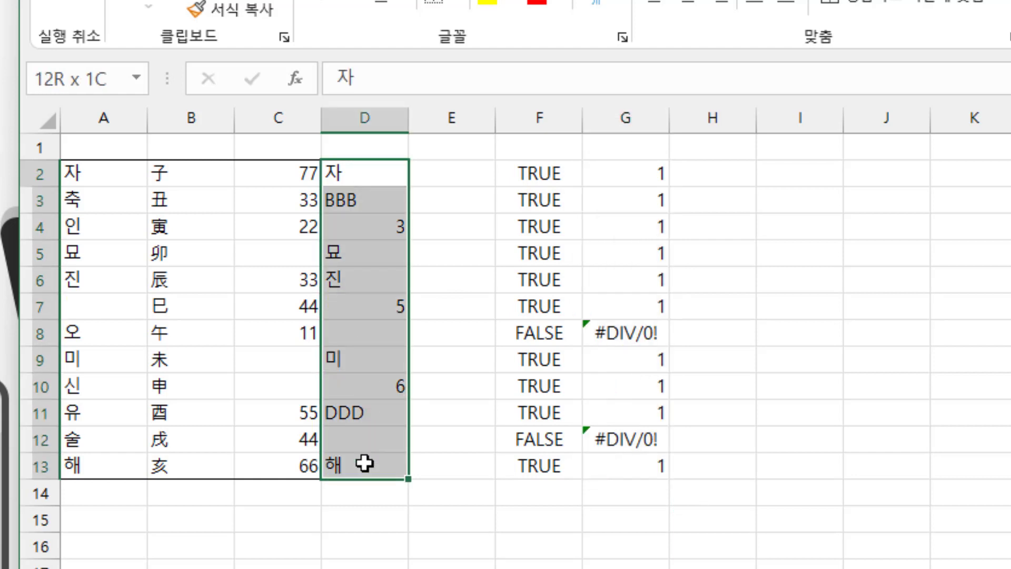
Enter =MATCH(2,1/(D2:D13<>"")) in cell I2 and compare its result with the data in column D
click(790, 177)
text(=)
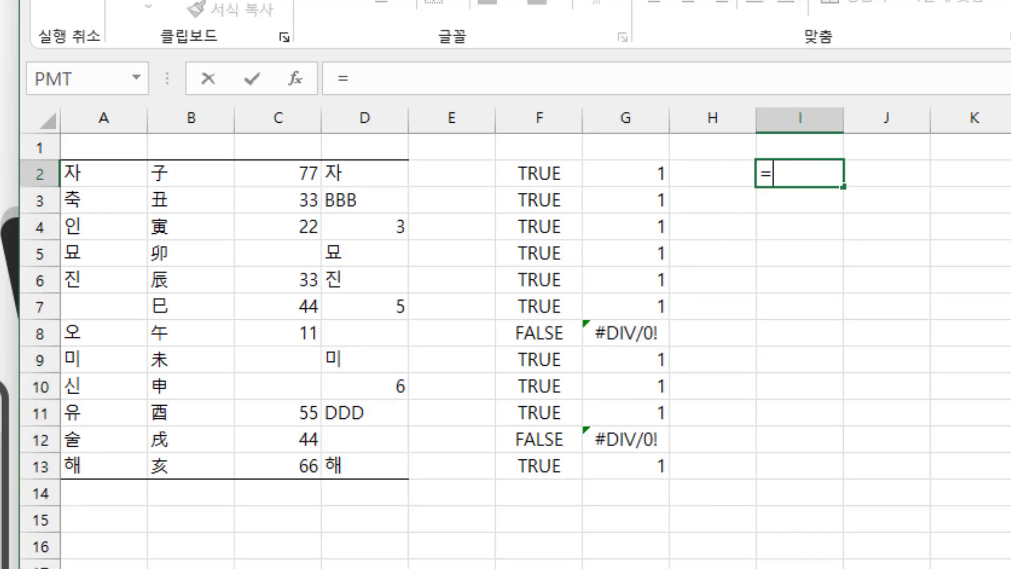
text(match)
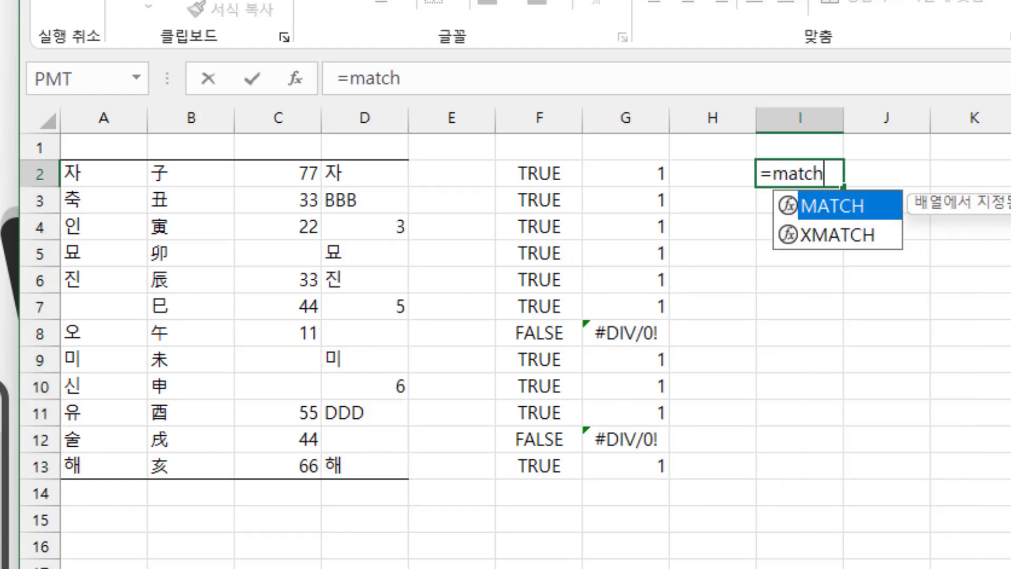
text(()
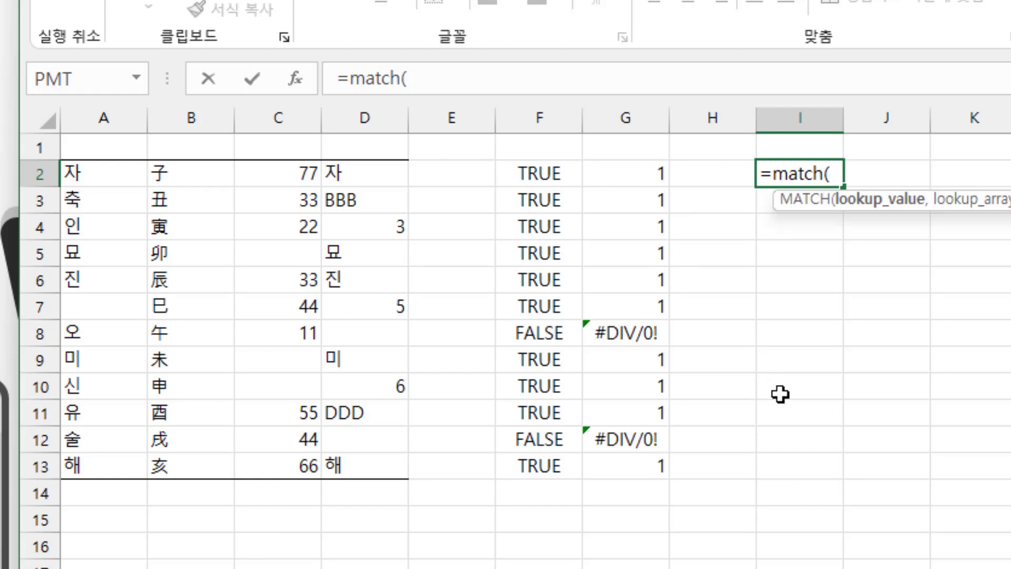
text(2,)
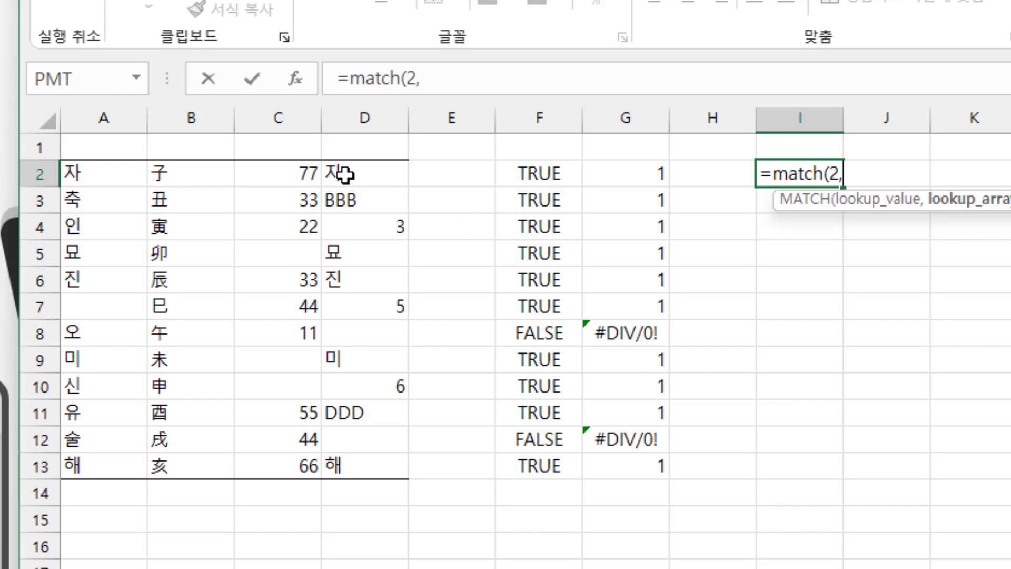
drag(341, 176, 346, 460)
text(<>)
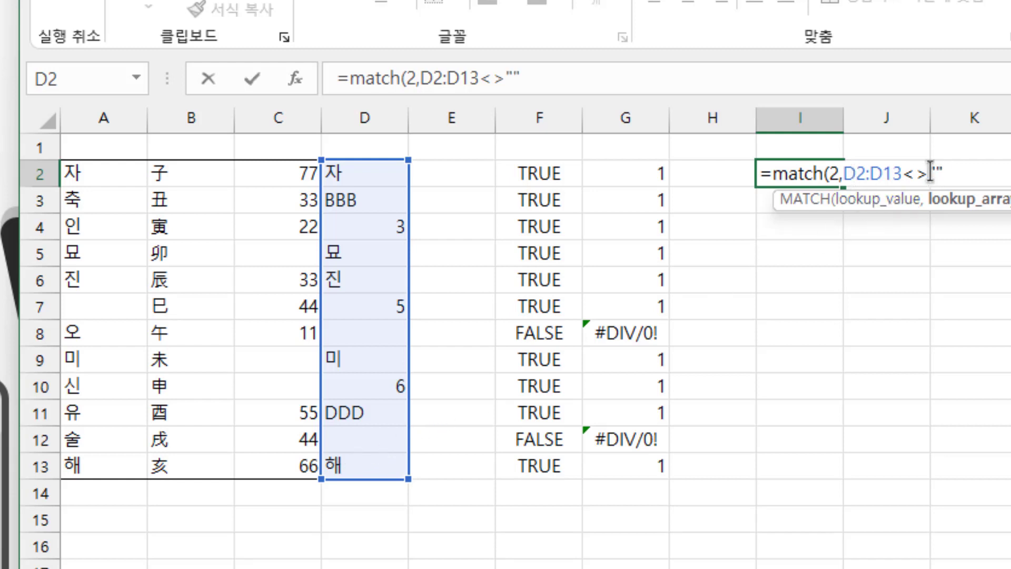
text(1)
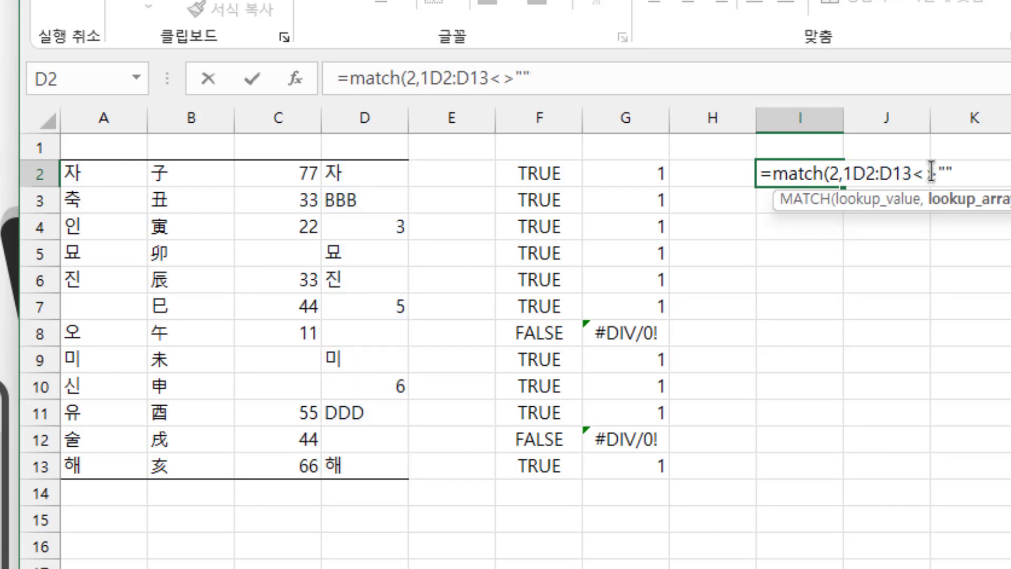
text(/()
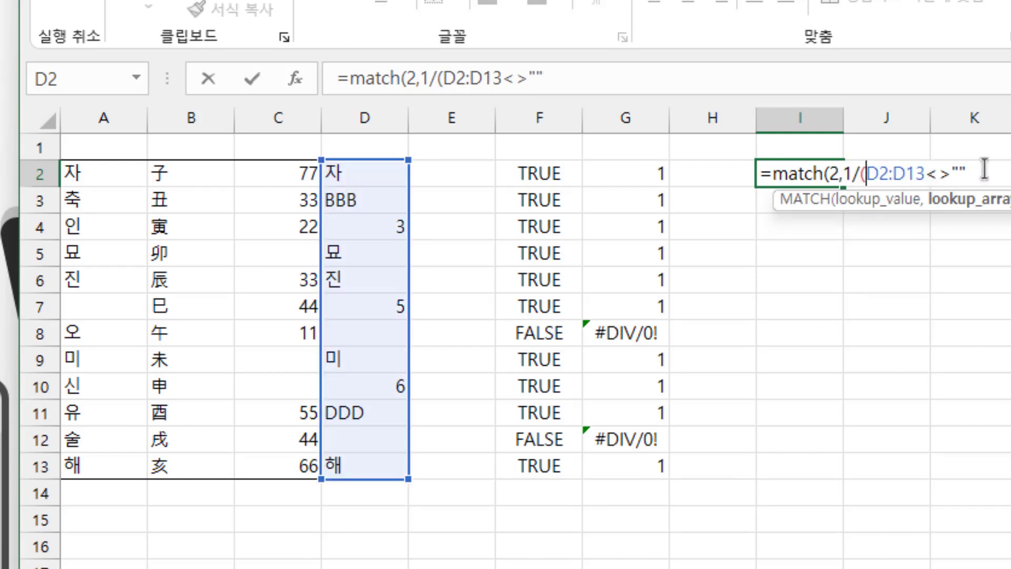
text()))
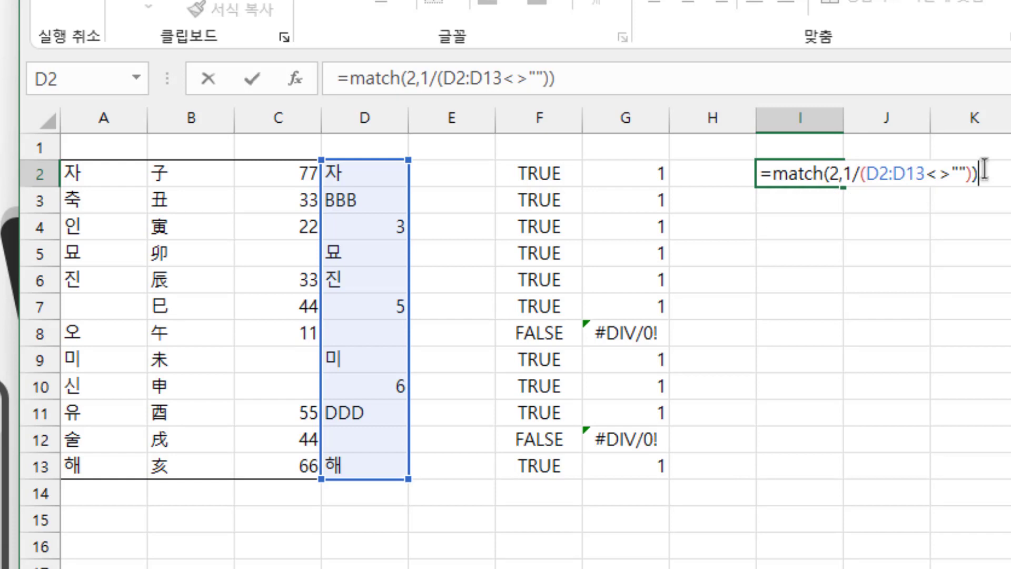
key(Return)
click(819, 169)
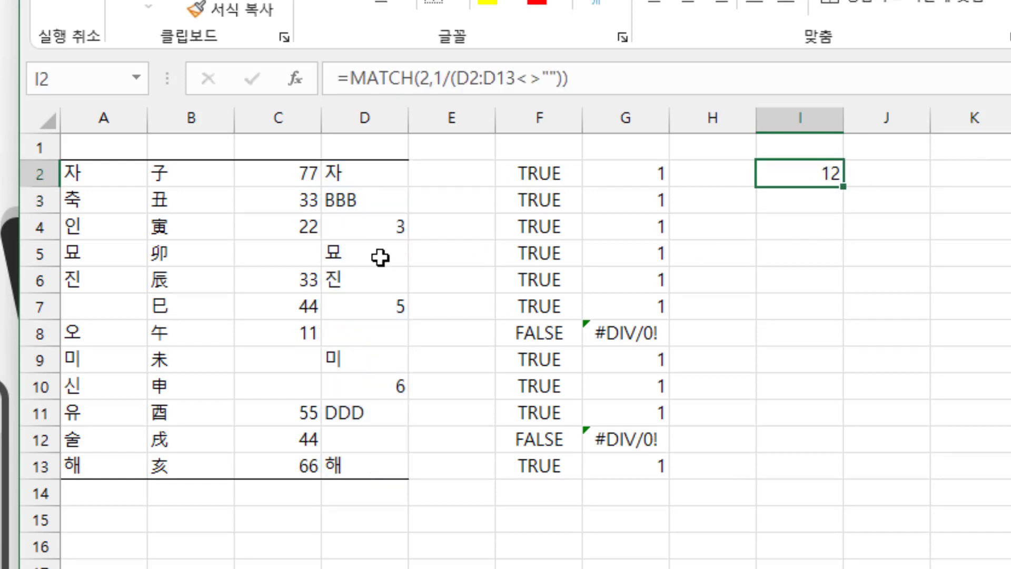
drag(364, 174, 372, 460)
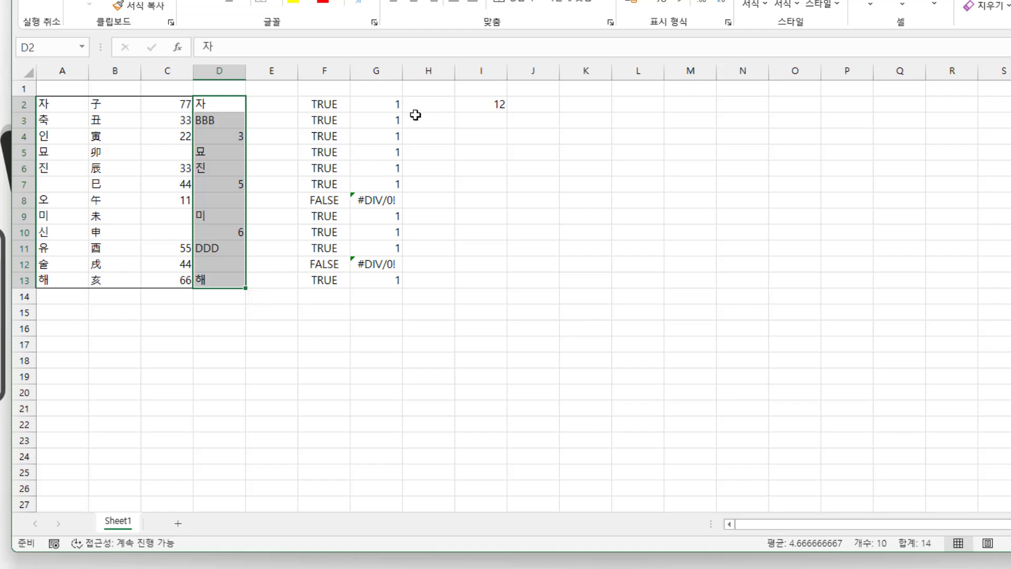
Enter 거거거거거거 in the blank cell D8 to test the formulas
click(228, 202)
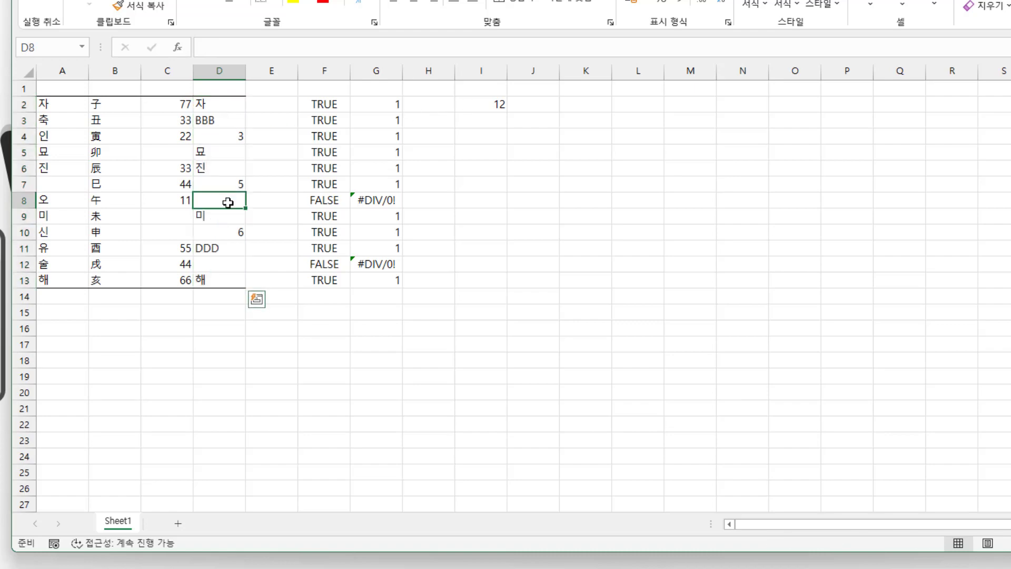
text(거거거거거거)
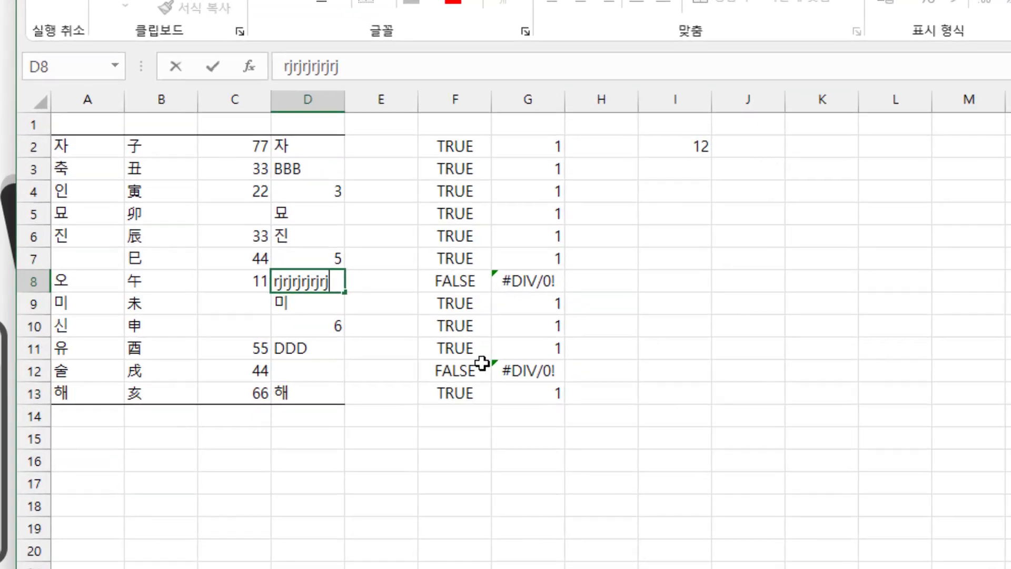
key(Return)
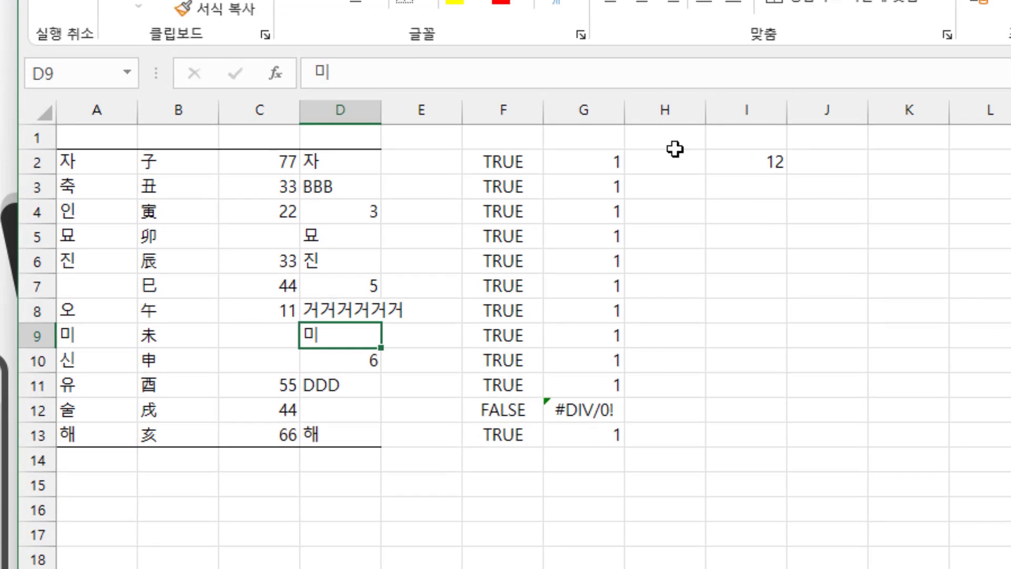
Clear cells D5:D9 and check the MATCH formula in cell I2
drag(338, 238, 339, 339)
key(Delete)
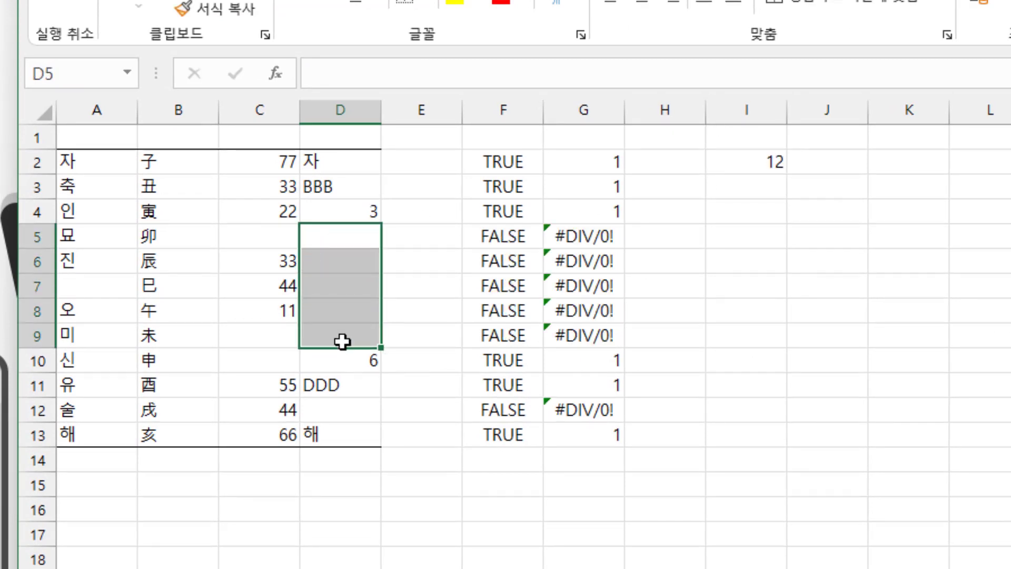
click(709, 215)
click(760, 158)
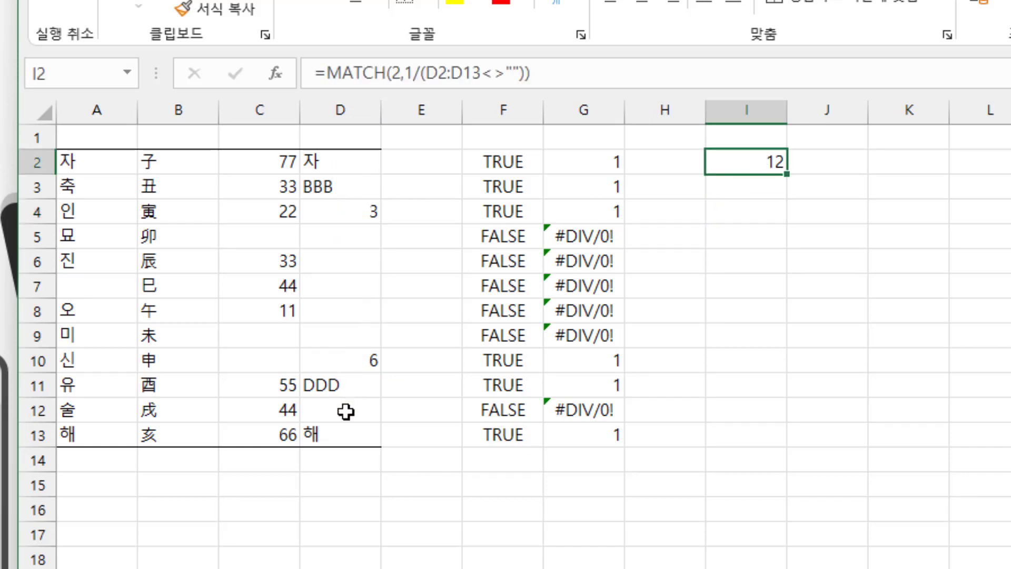
Examine columns A and D from row 2 to their last entries in row 13 and into the empty rows below
drag(338, 434, 333, 165)
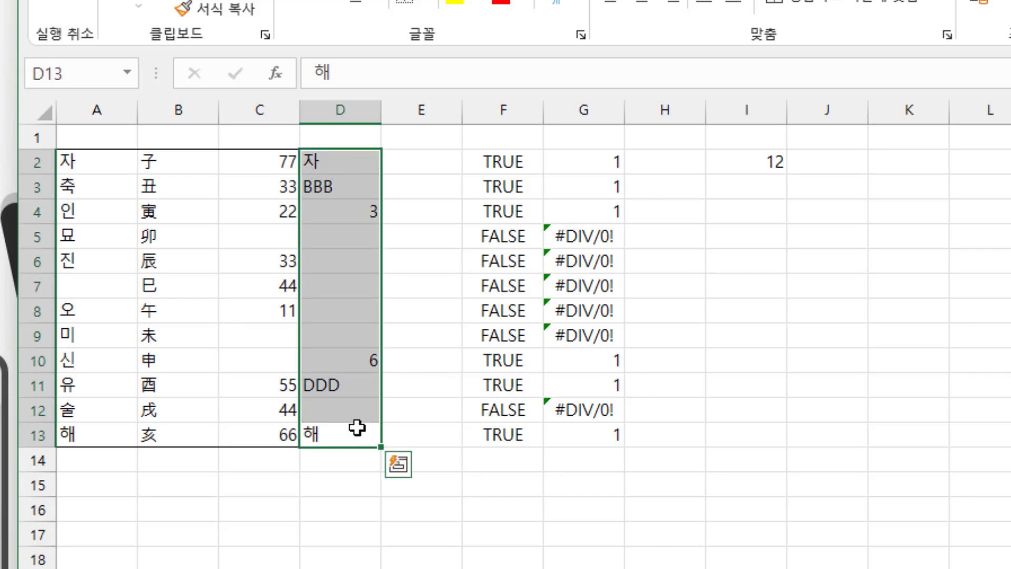
click(343, 438)
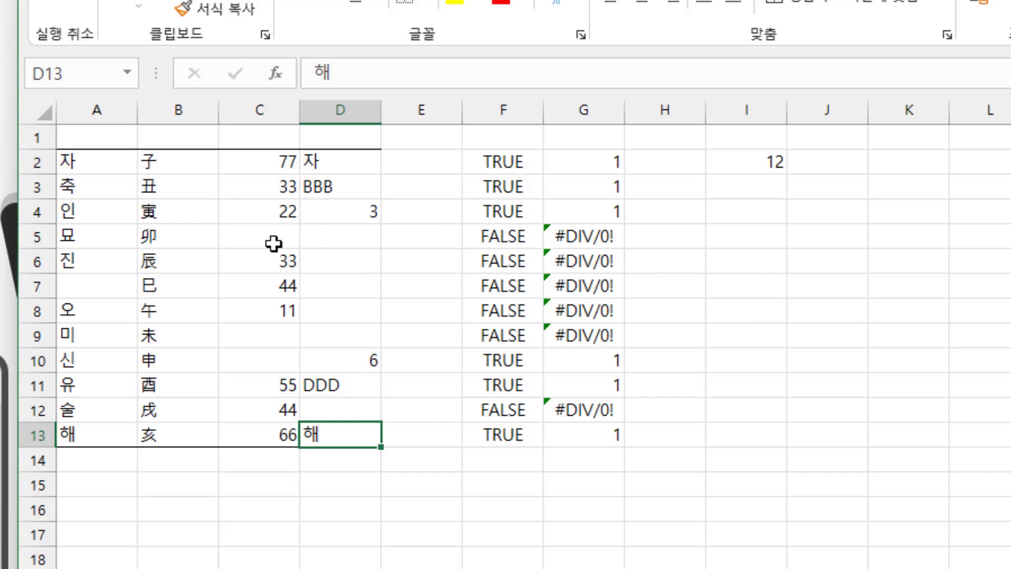
click(80, 430)
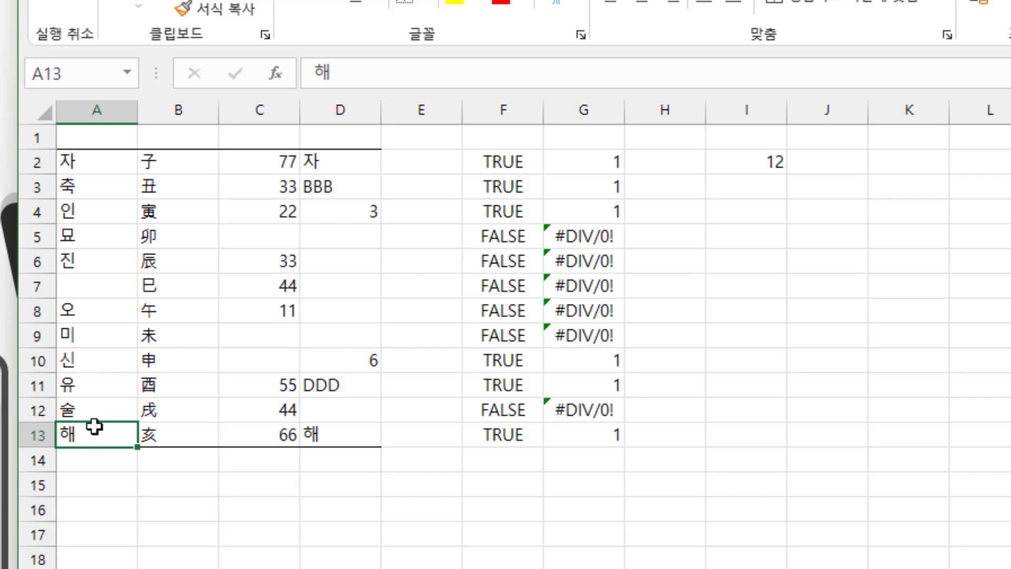
click(98, 492)
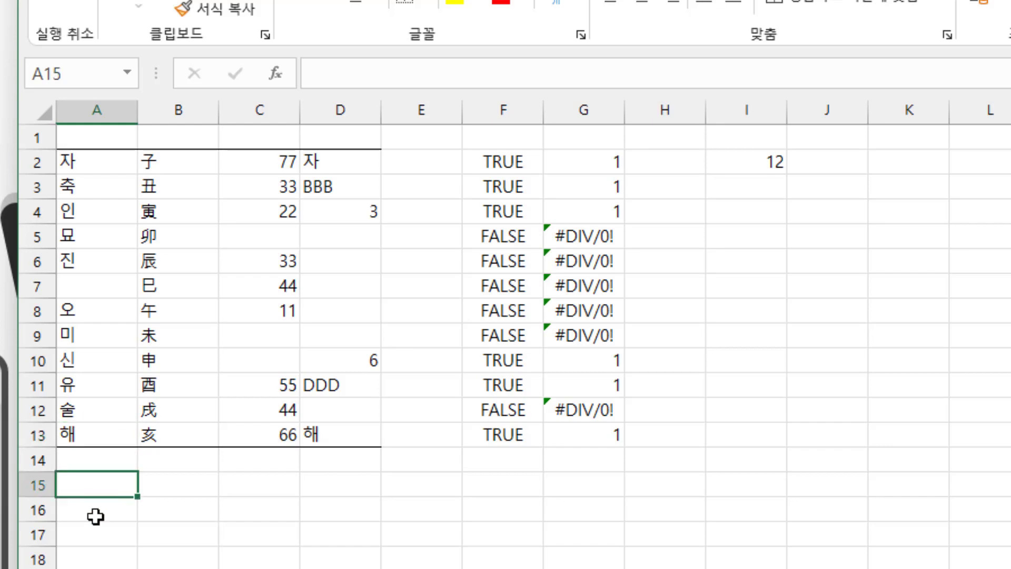
click(97, 568)
drag(100, 165, 99, 568)
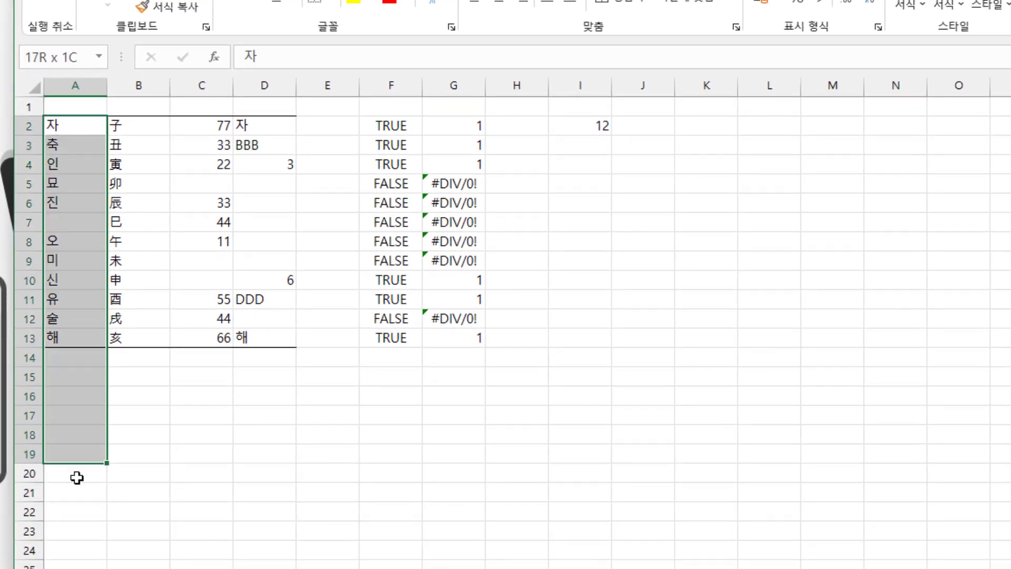
drag(77, 478, 79, 512)
drag(267, 129, 265, 487)
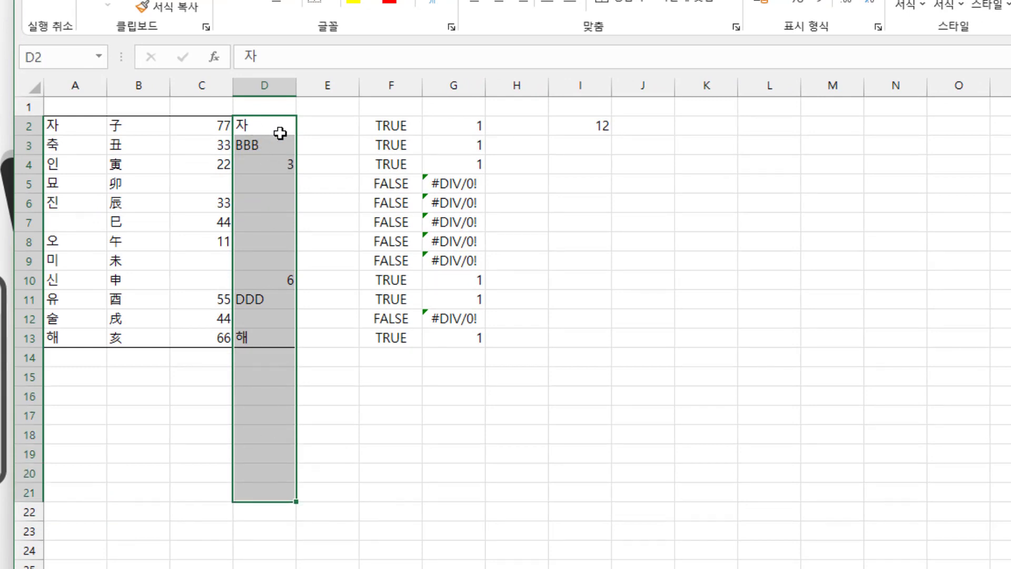
click(260, 340)
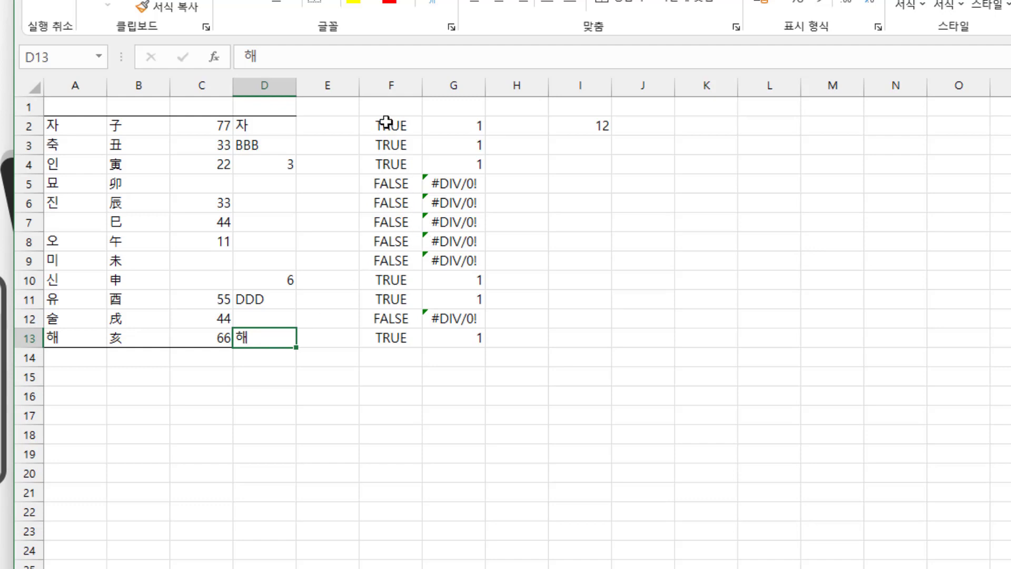
Clear the helper arrays and the MATCH formula from columns F to K
drag(387, 124, 445, 337)
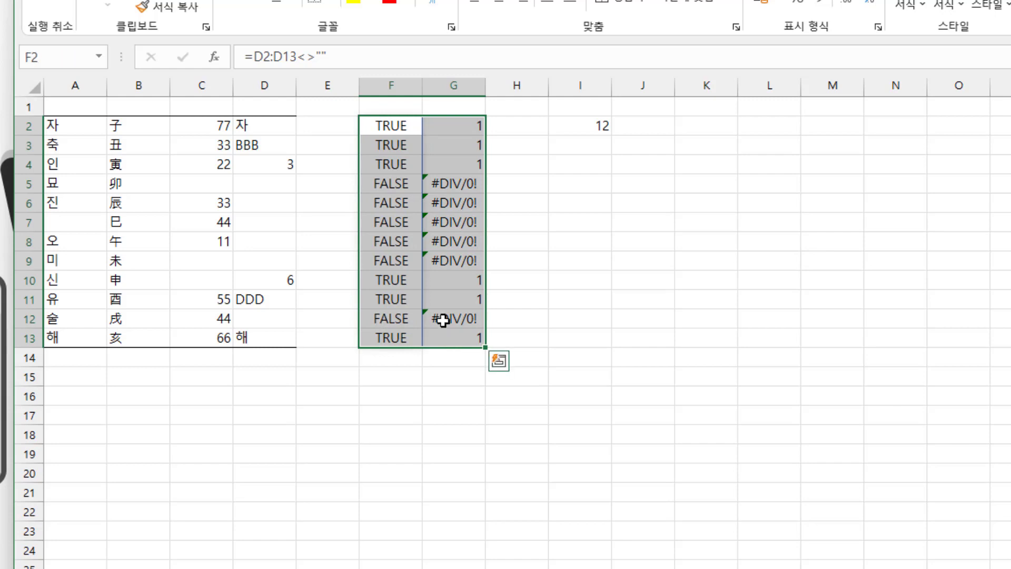
drag(383, 85, 729, 92)
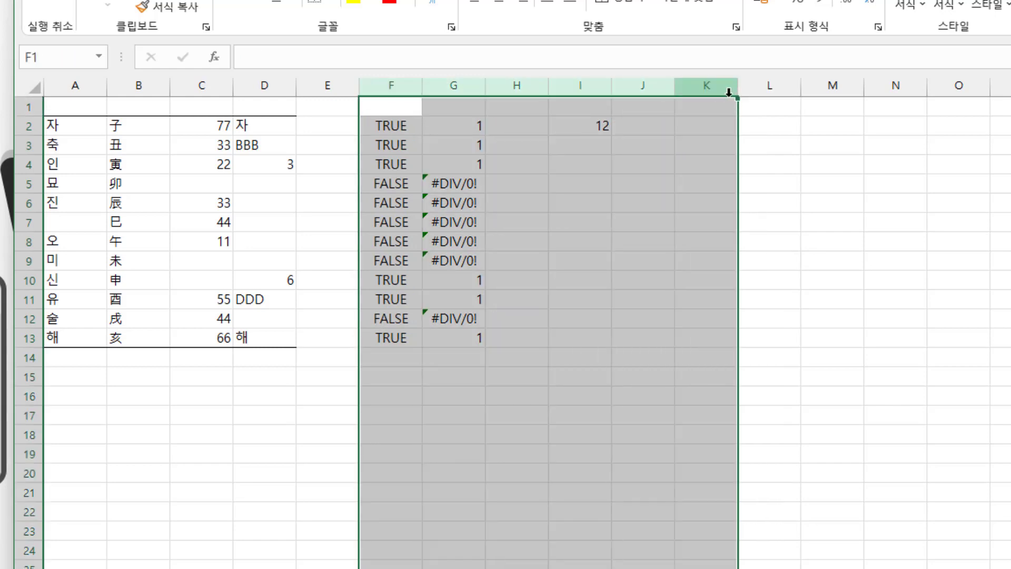
right_click(729, 93)
click(772, 219)
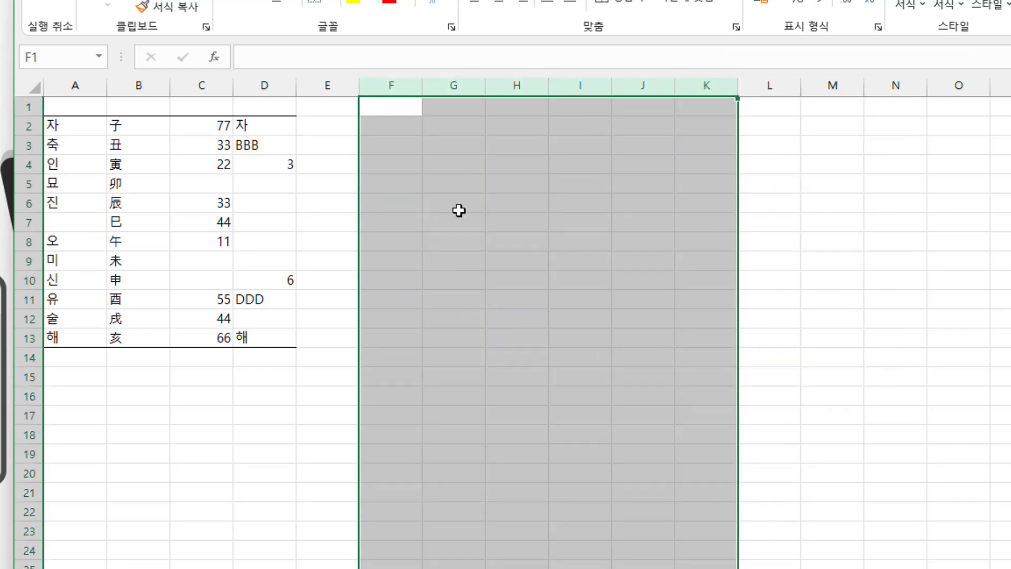
click(459, 210)
Enter =A2:A13<>"" in cell F2 and compare the resulting array with the entries in A2:A13
click(392, 129)
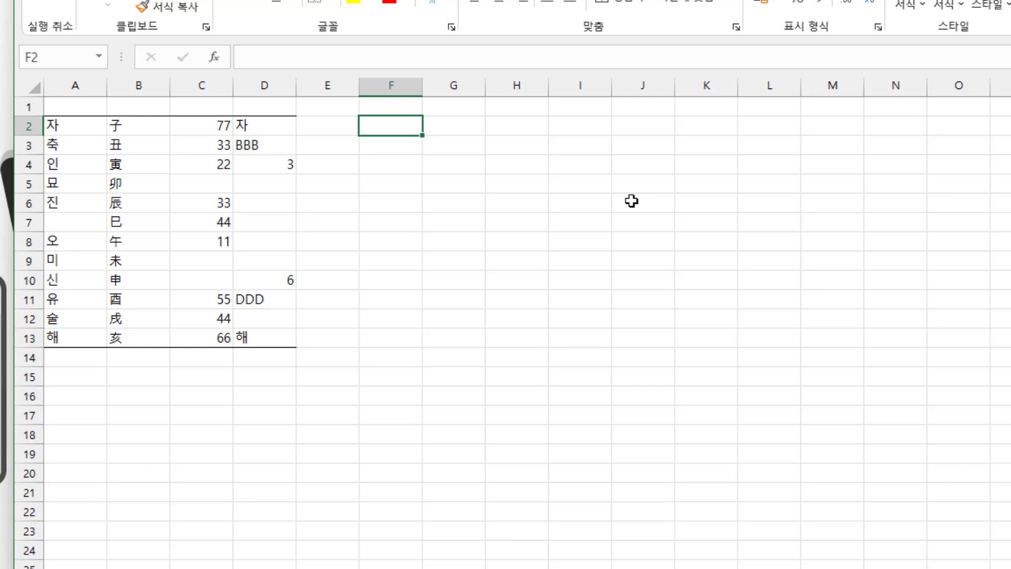
text(=)
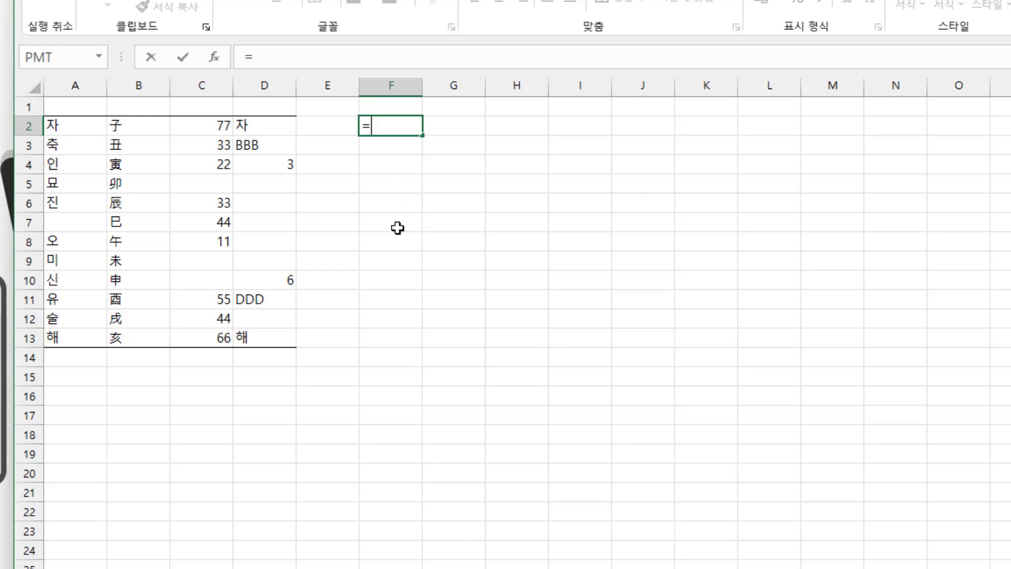
key(Escape)
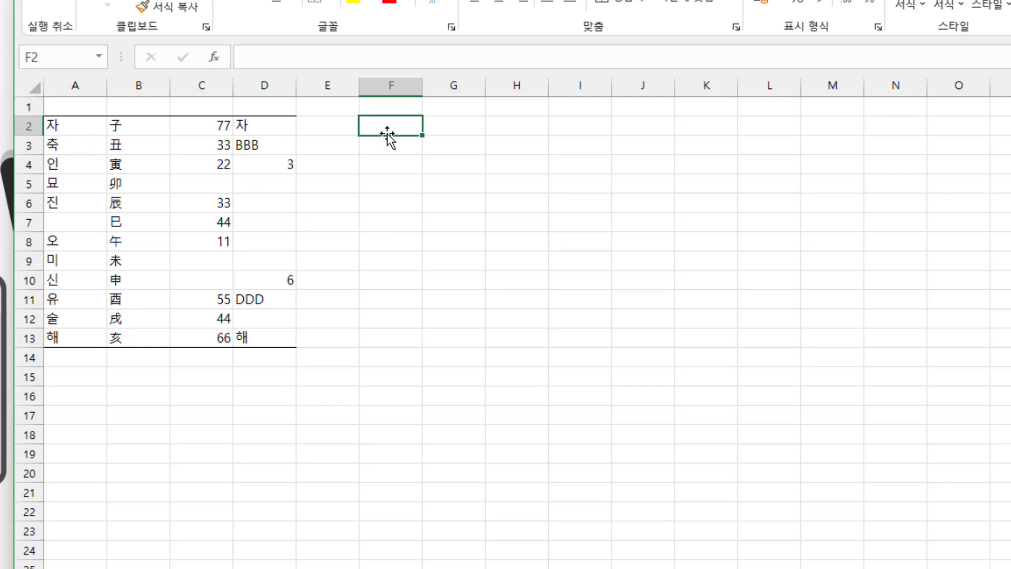
text(=)
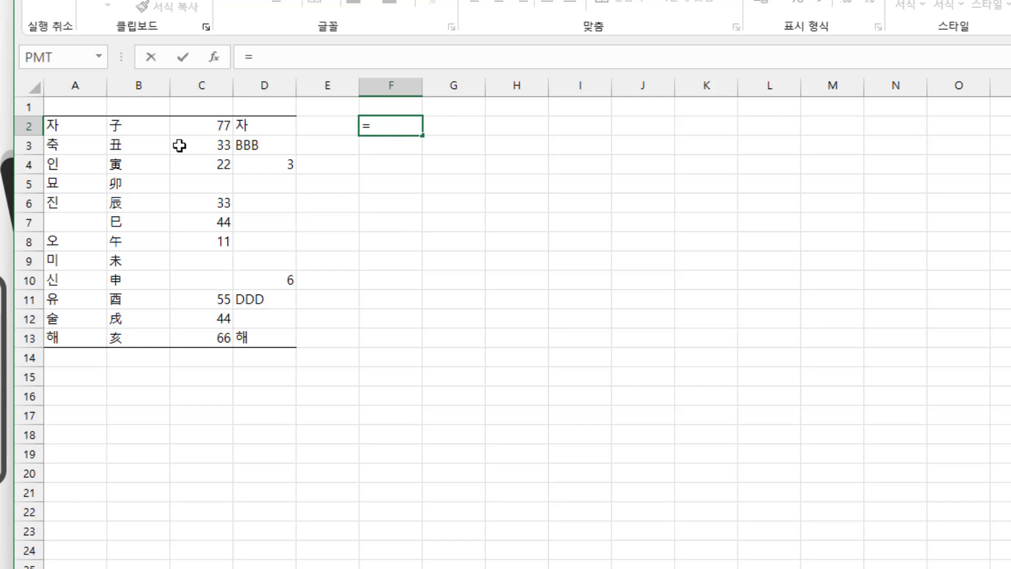
drag(79, 127, 77, 340)
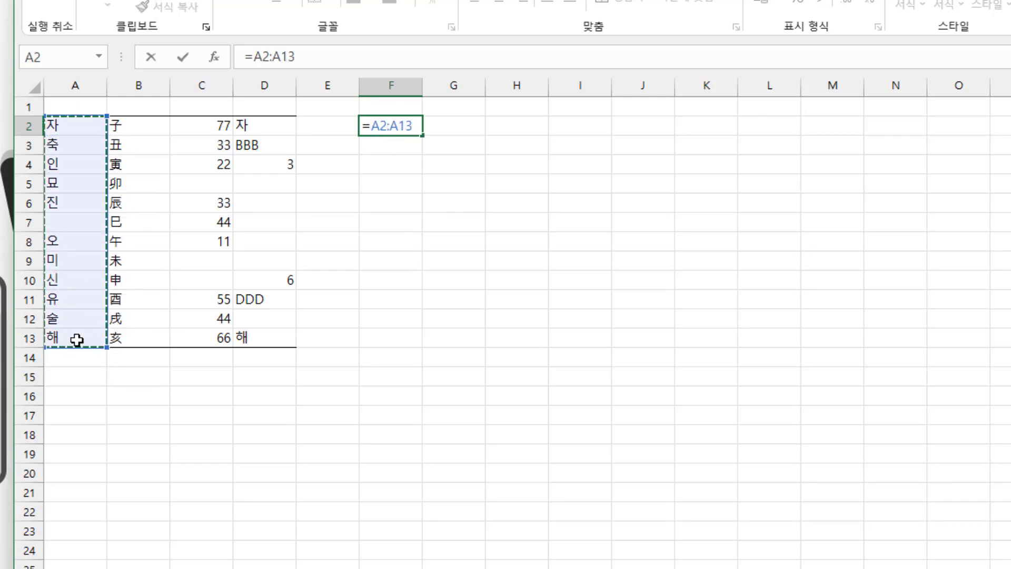
text(<>")
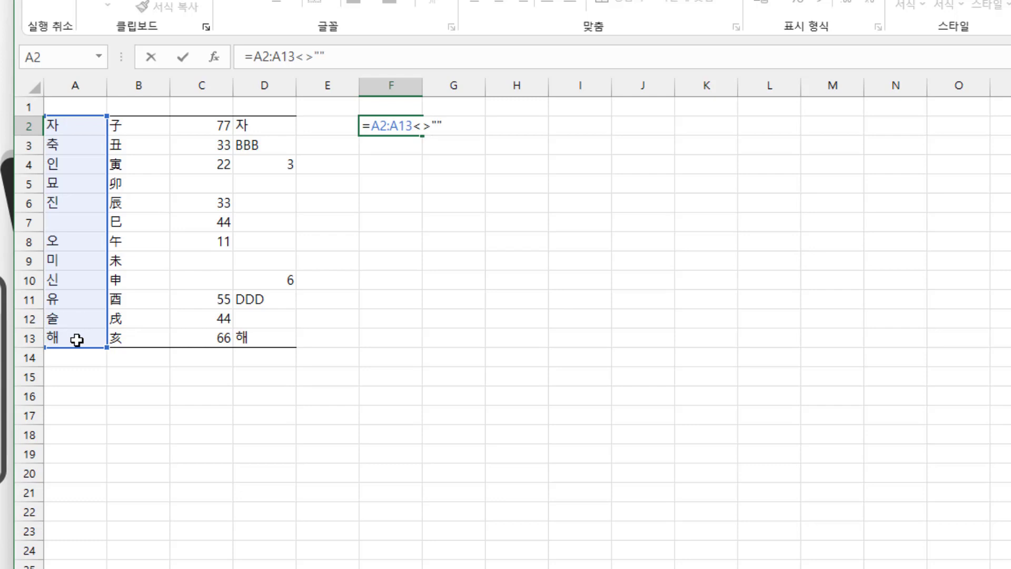
key(Return)
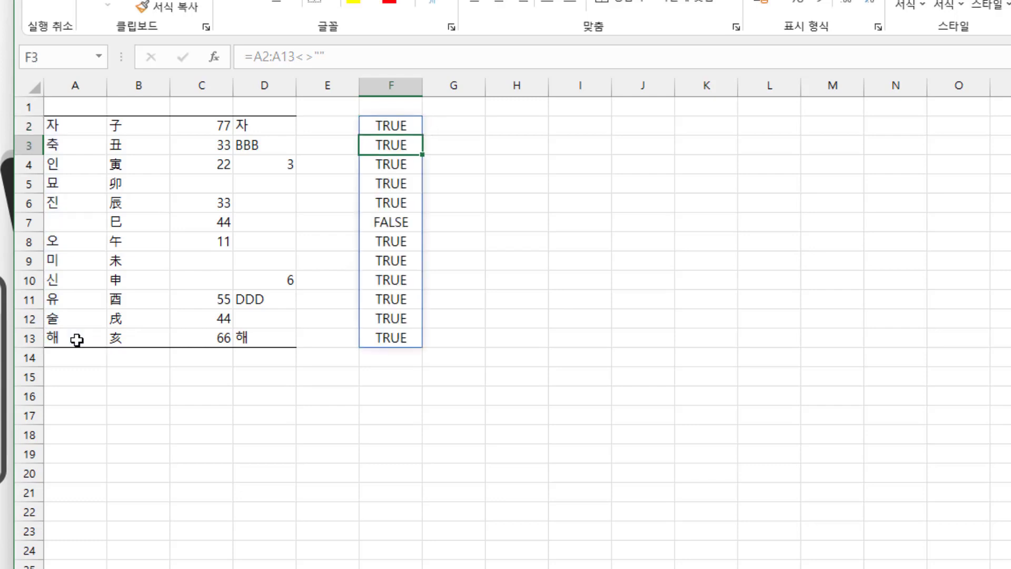
click(76, 126)
drag(76, 126, 72, 338)
drag(380, 126, 390, 338)
Enter =1/(A2:A13<>"") in cell G2 and check the resulting array, including the row of the blank cell
click(465, 132)
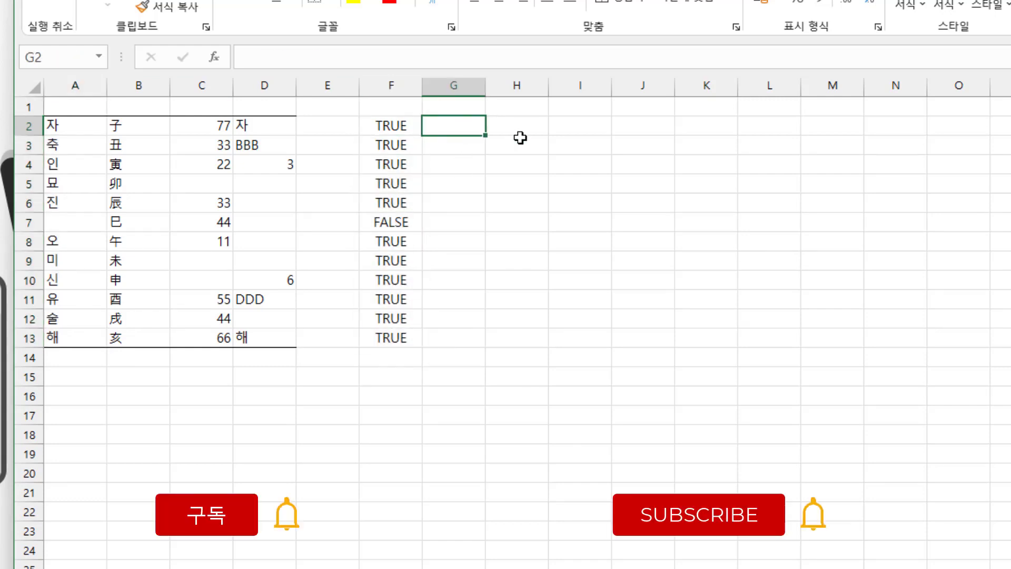
text(=)
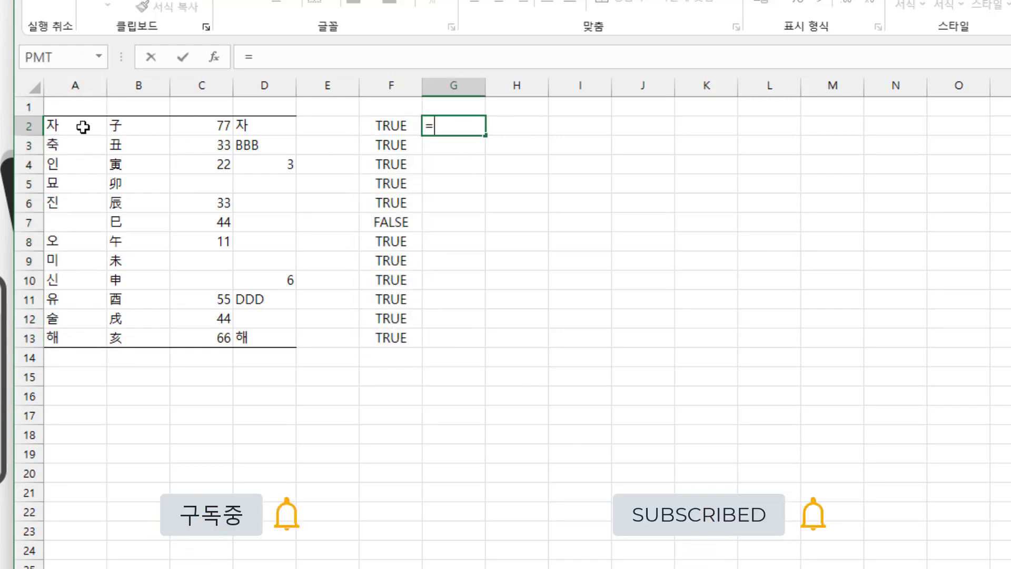
drag(79, 127, 79, 335)
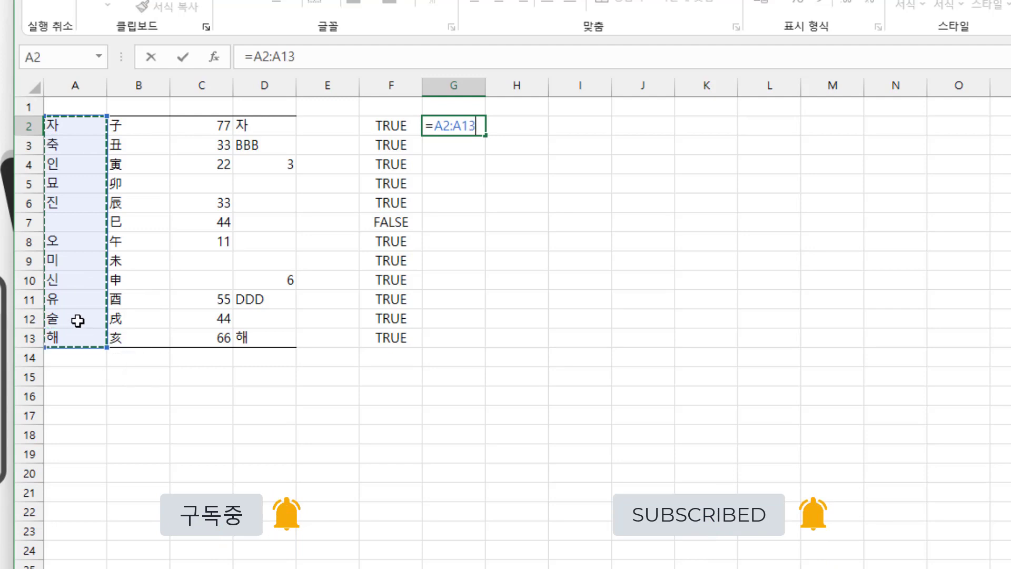
text(<>)
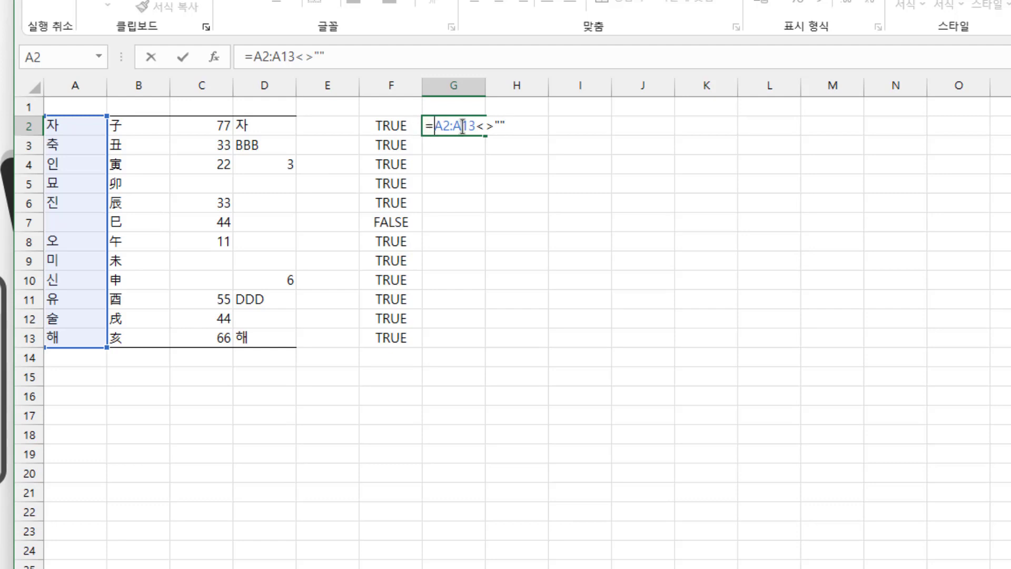
text(1)
text(/()
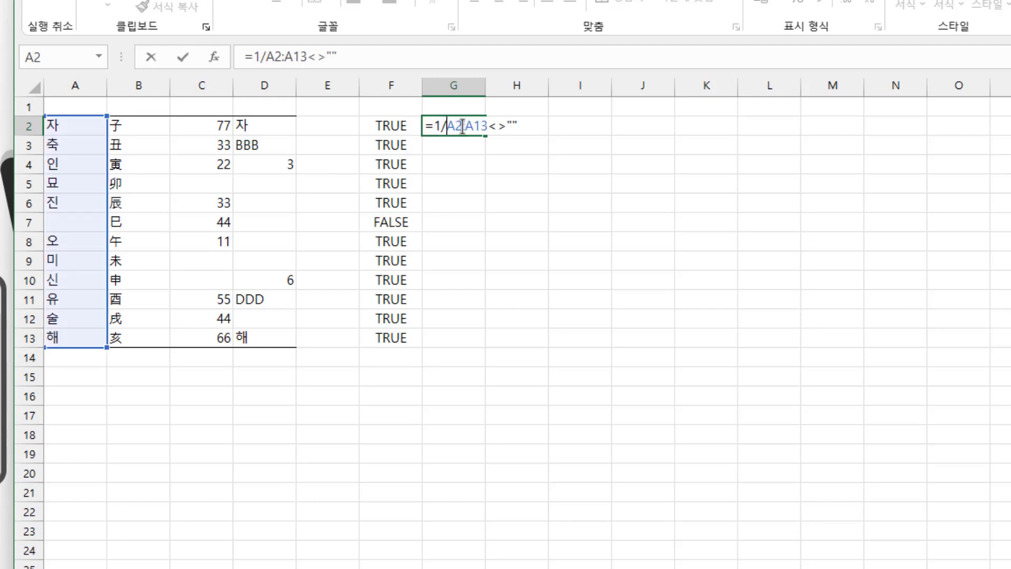
click(536, 127)
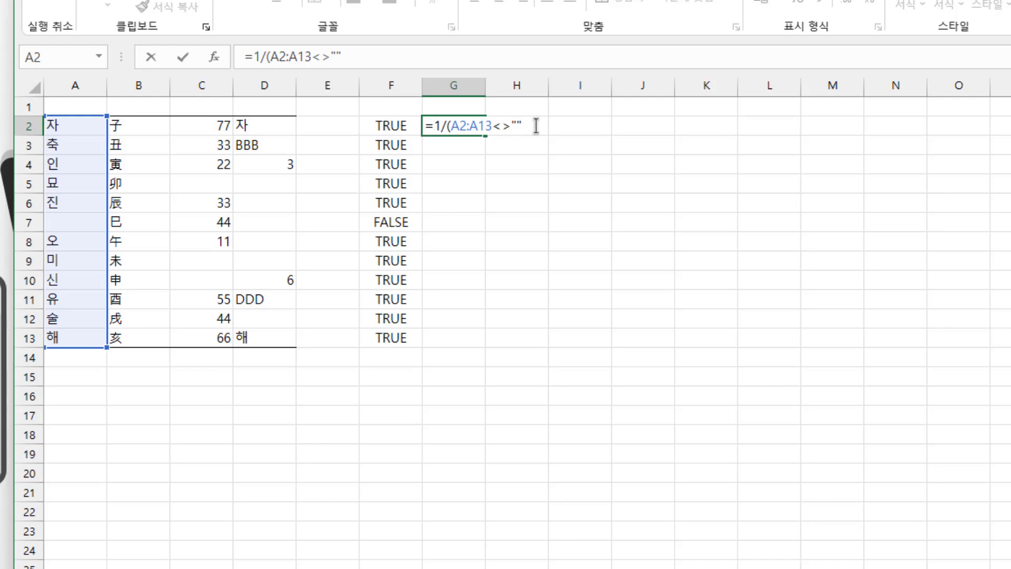
text())
key(Return)
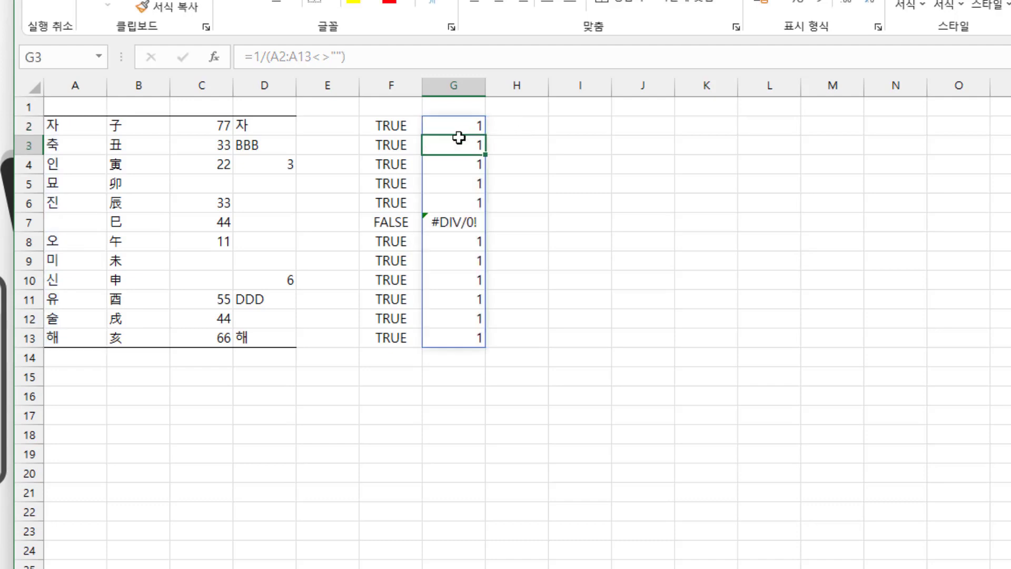
drag(457, 127, 454, 340)
click(454, 223)
Enter =LOOKUP(2,1/(A2:A13<>""),A2:A13) in cell I2 and compare its result with cell A13
click(544, 127)
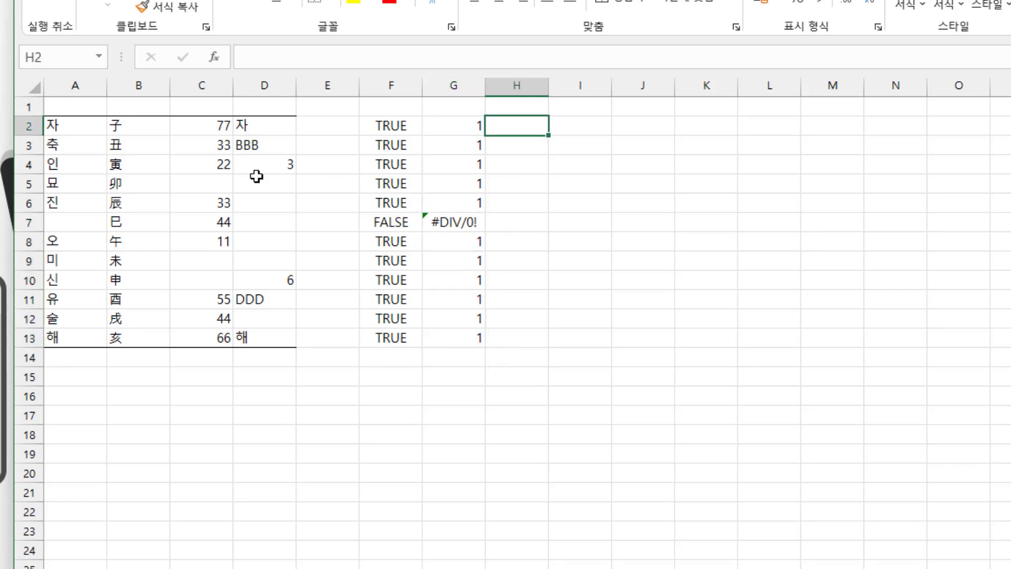
click(584, 132)
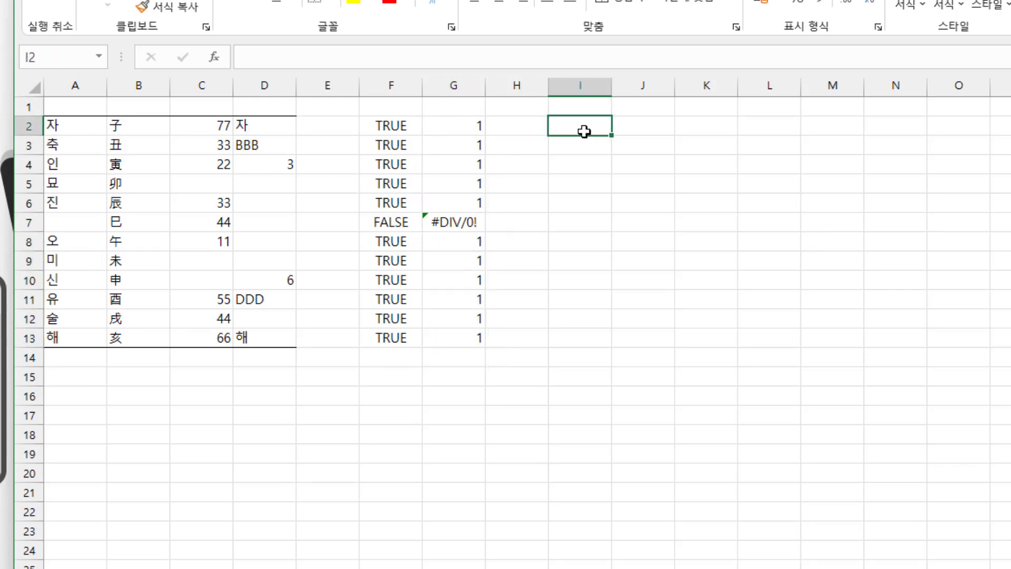
text(=ㅣㅐㅐ)
key(BackSpace)
key(BackSpace)
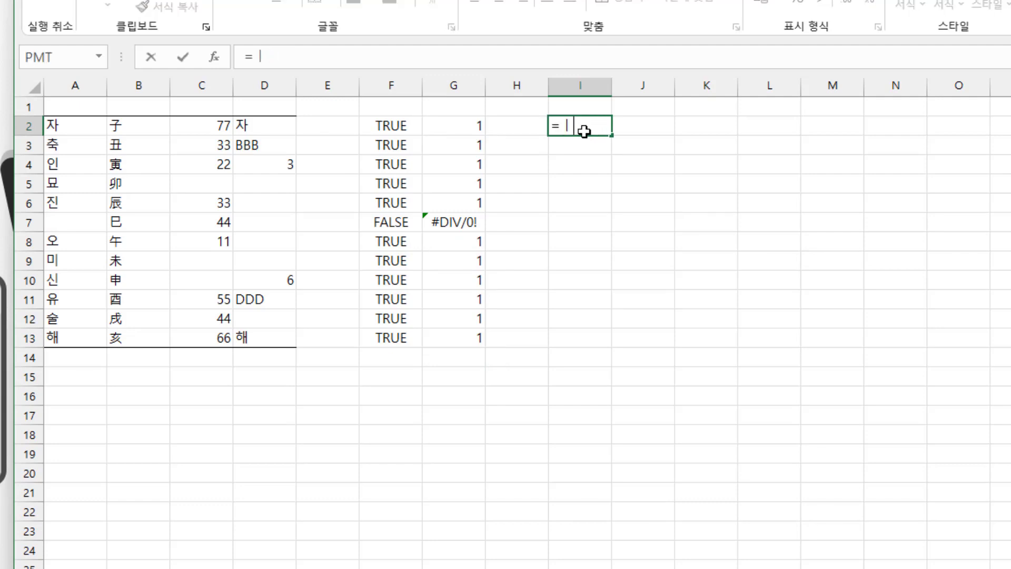
text(LOOKUP()
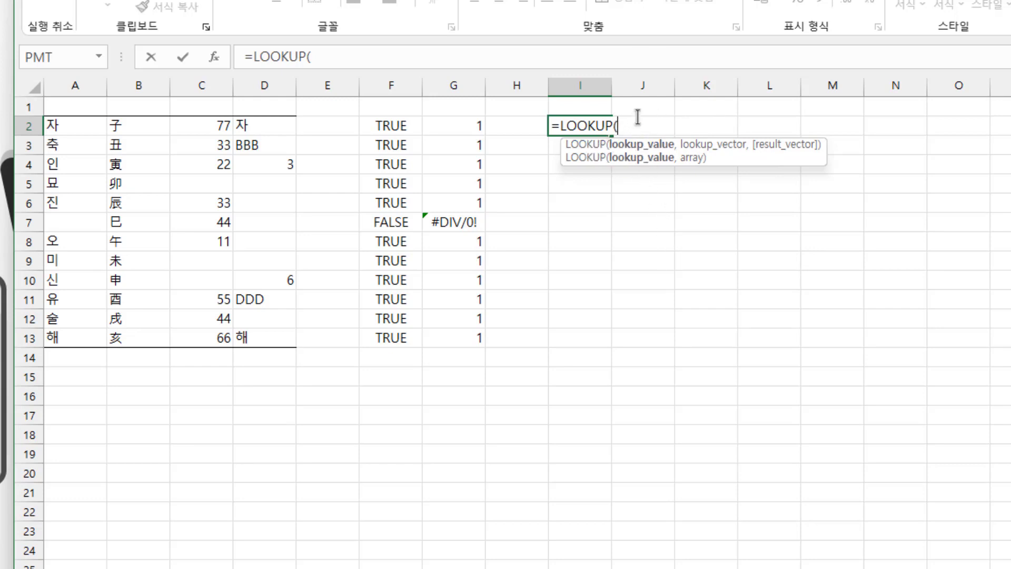
text(,1/()
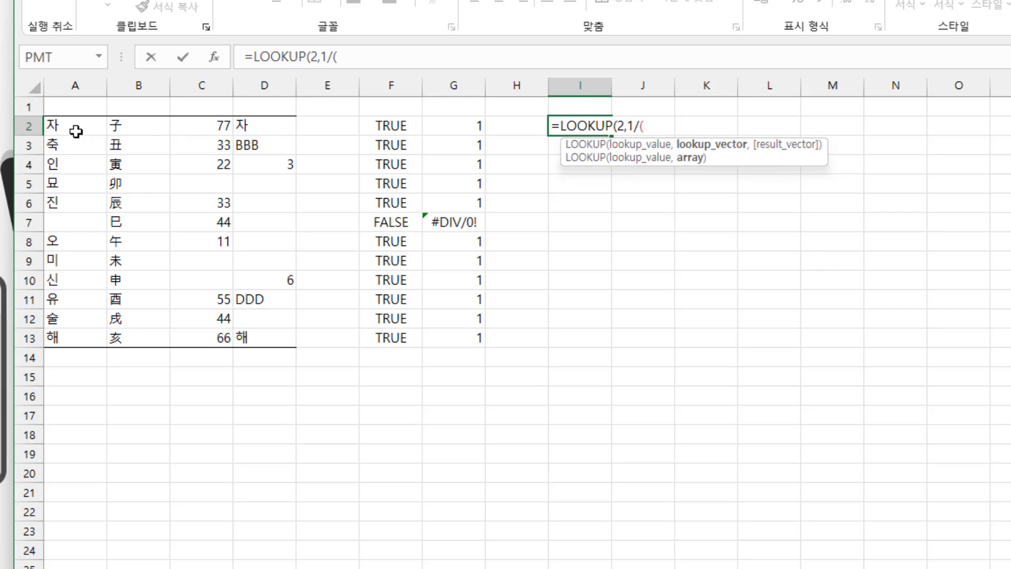
drag(75, 124, 78, 334)
text(<>)
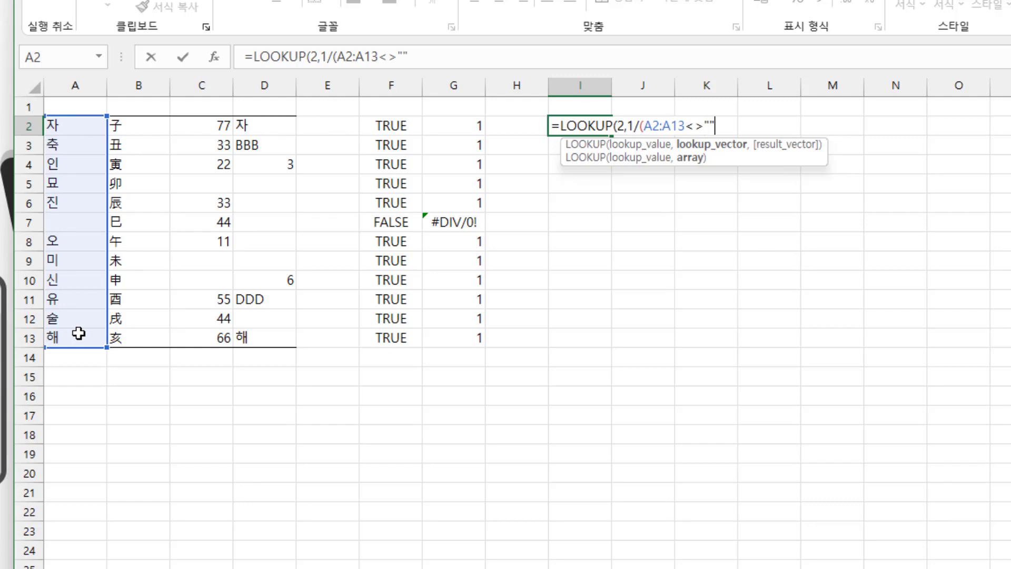
text(""))
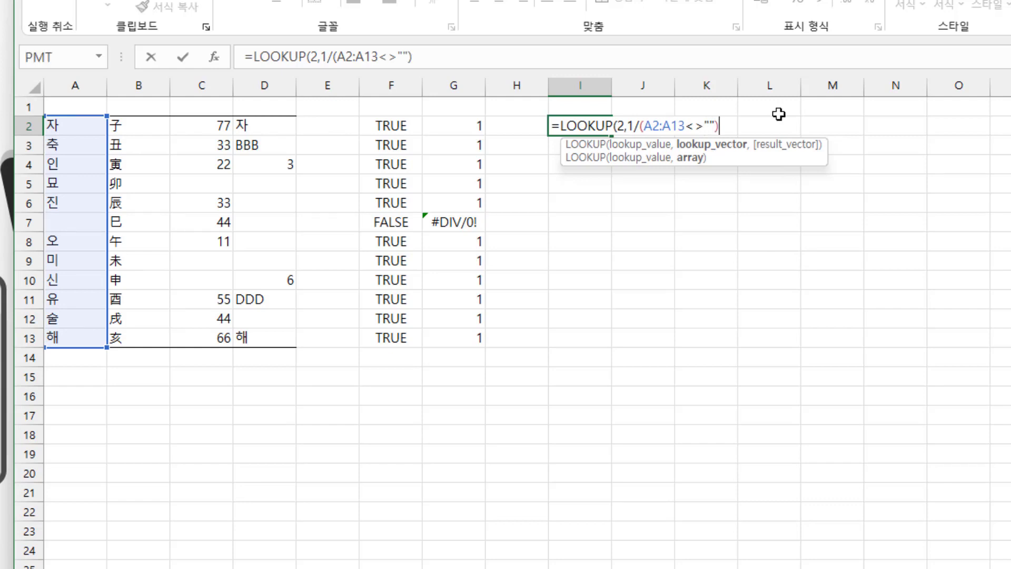
text(,)
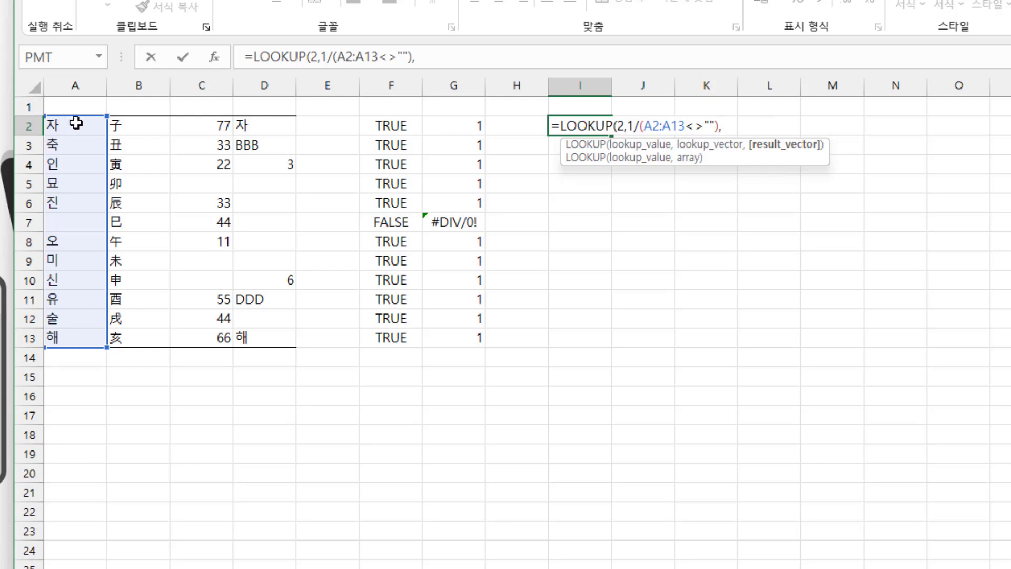
drag(74, 124, 70, 332)
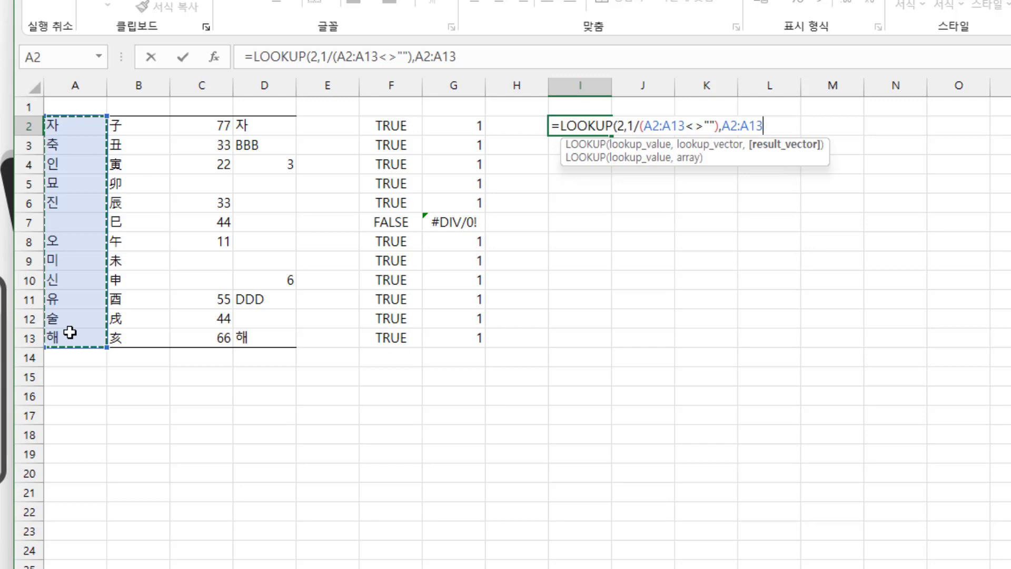
text())
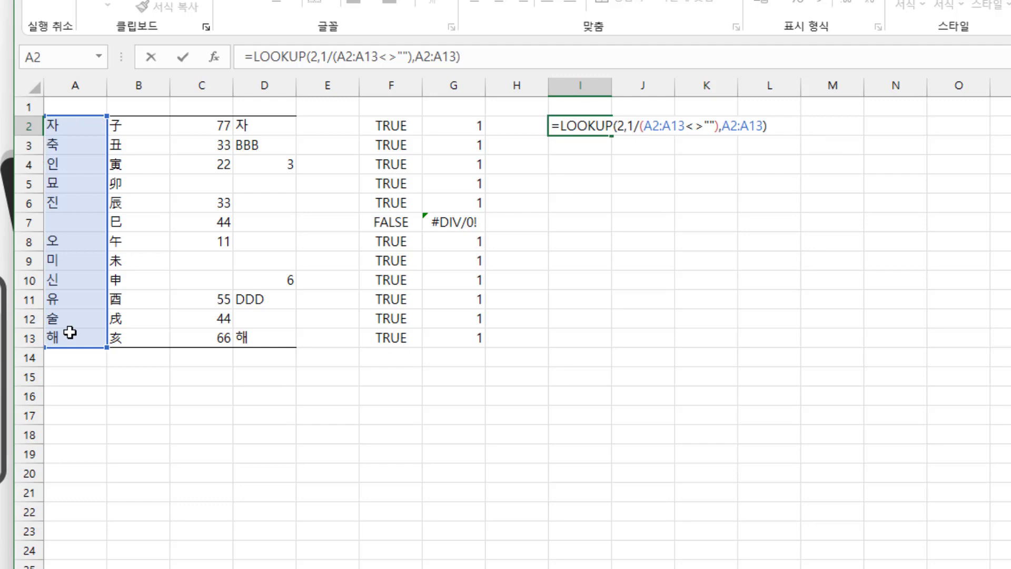
key(Return)
click(67, 341)
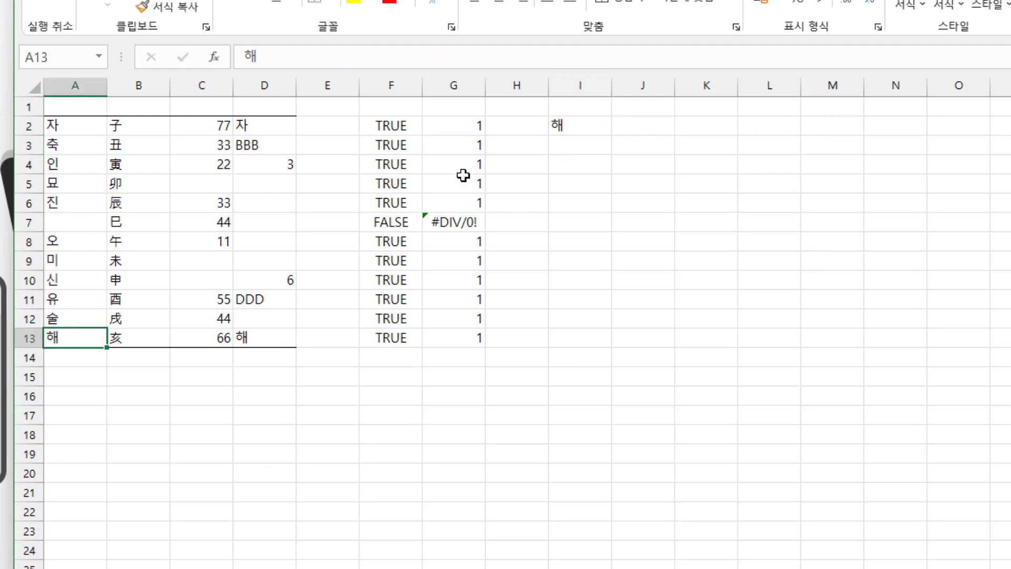
click(578, 126)
Enter 사 in the blank cell A7 to test the formulas and clear it again
click(63, 216)
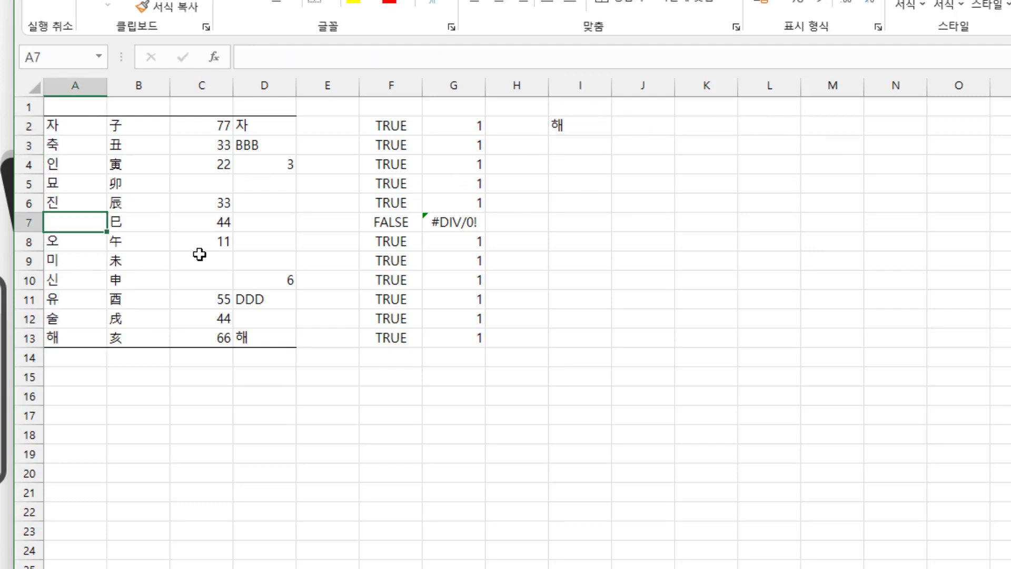
text(t)
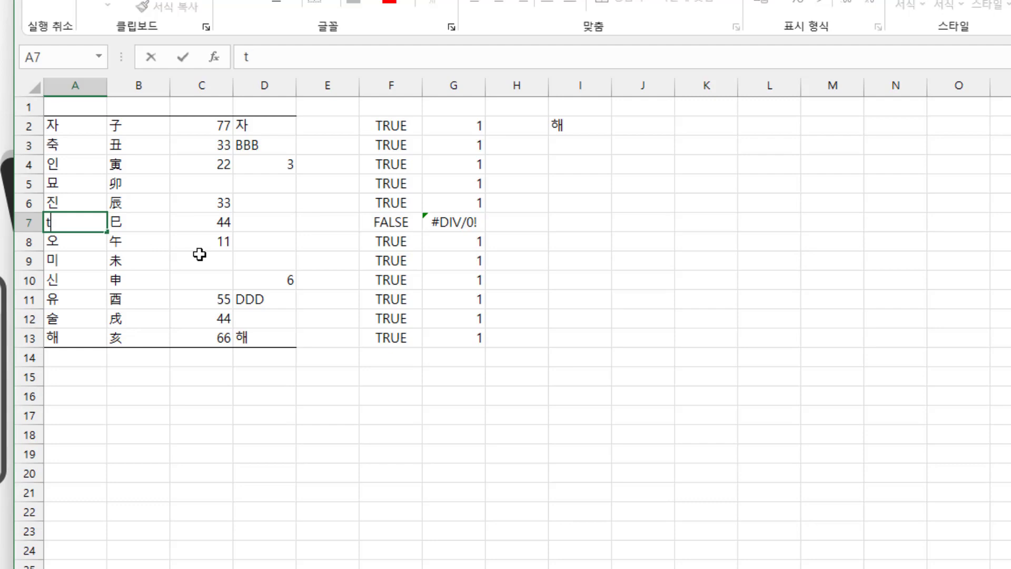
text(k사)
key(Return)
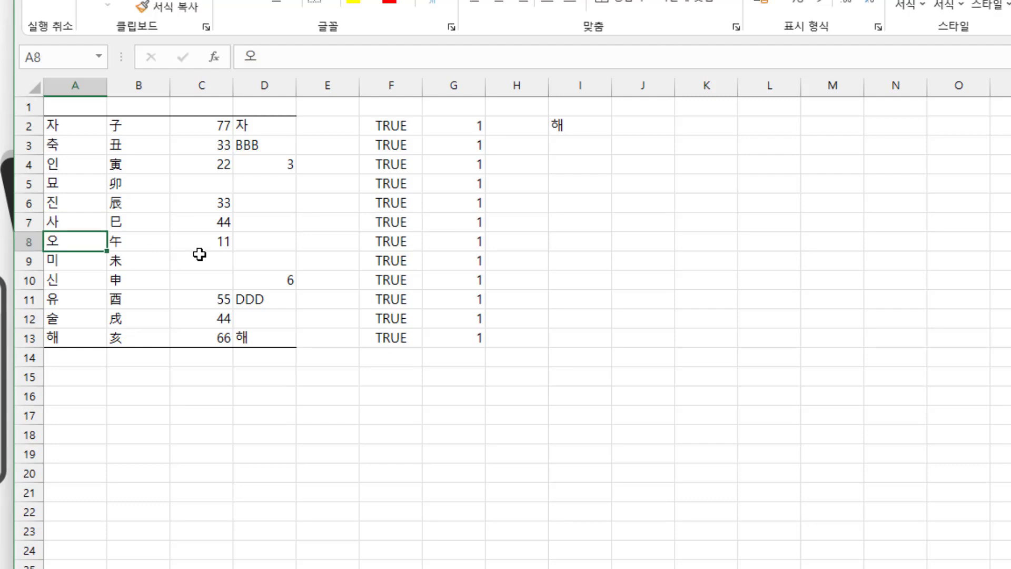
key(Up)
key(Delete)
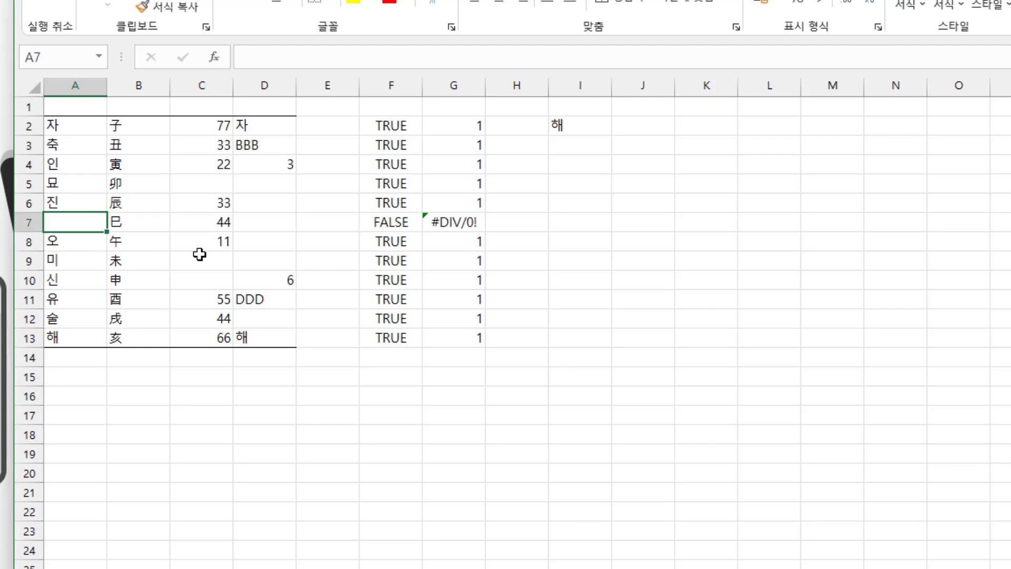
Clear cell A8 and check the LOOKUP formula in cell I2
key(Down)
key(Delete)
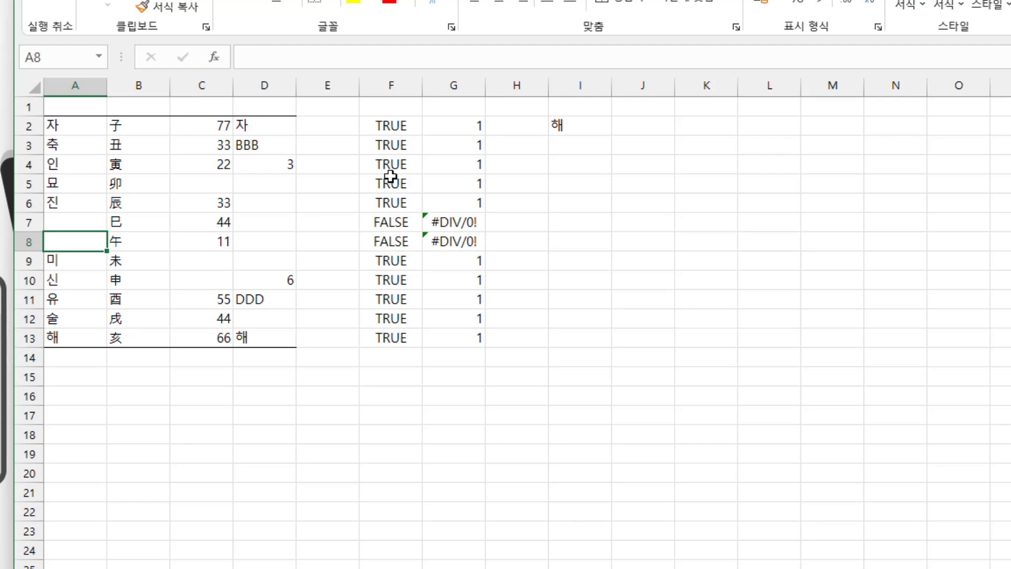
click(566, 125)
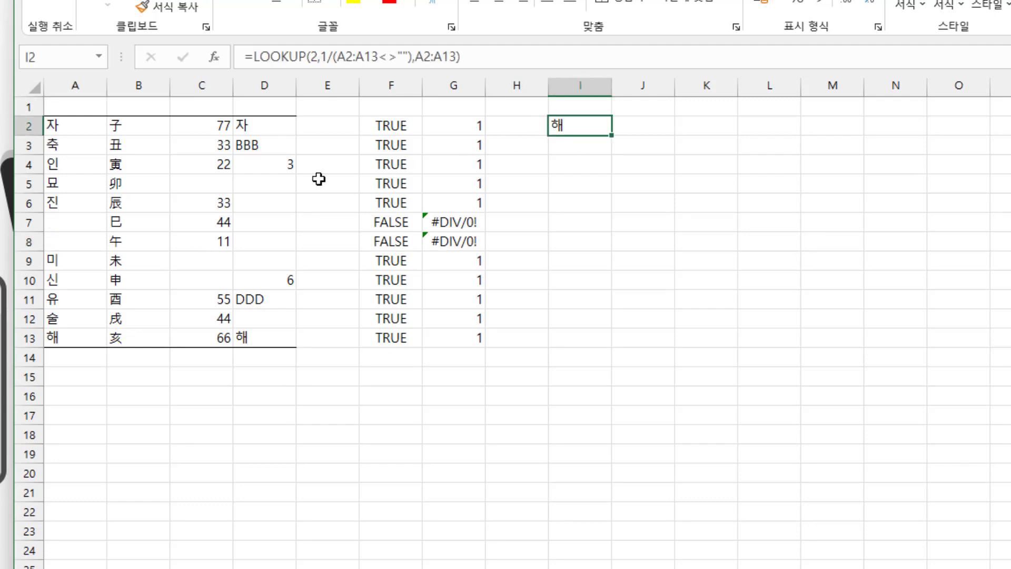
Extend the series in A12:A13 down column A to row 21
click(80, 360)
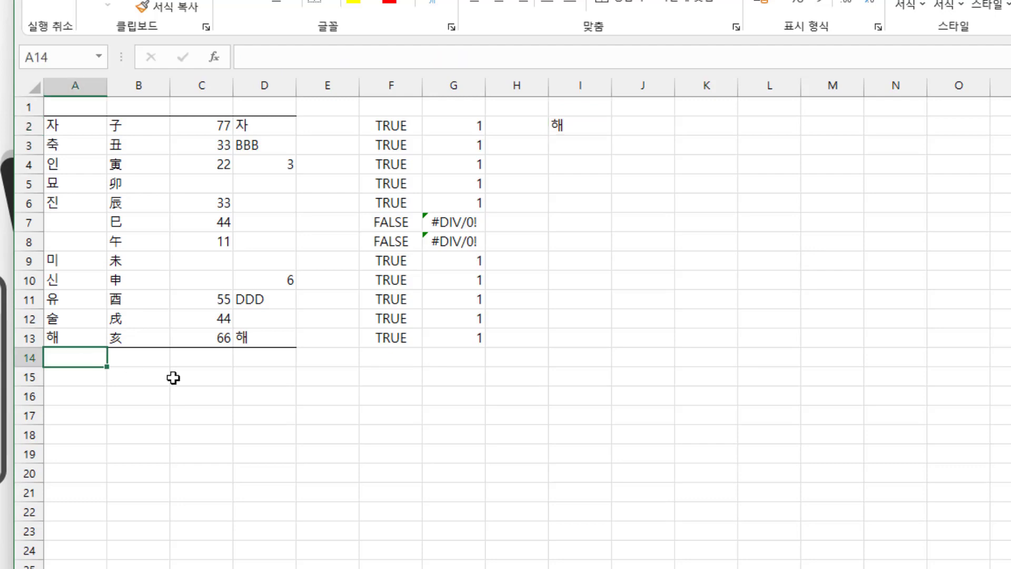
drag(80, 319, 105, 498)
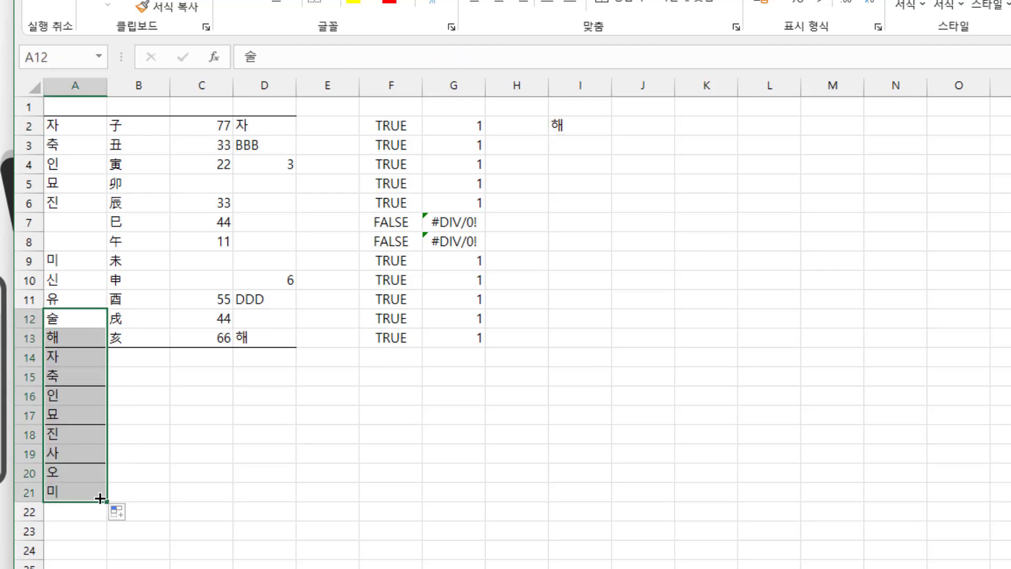
click(71, 471)
click(62, 487)
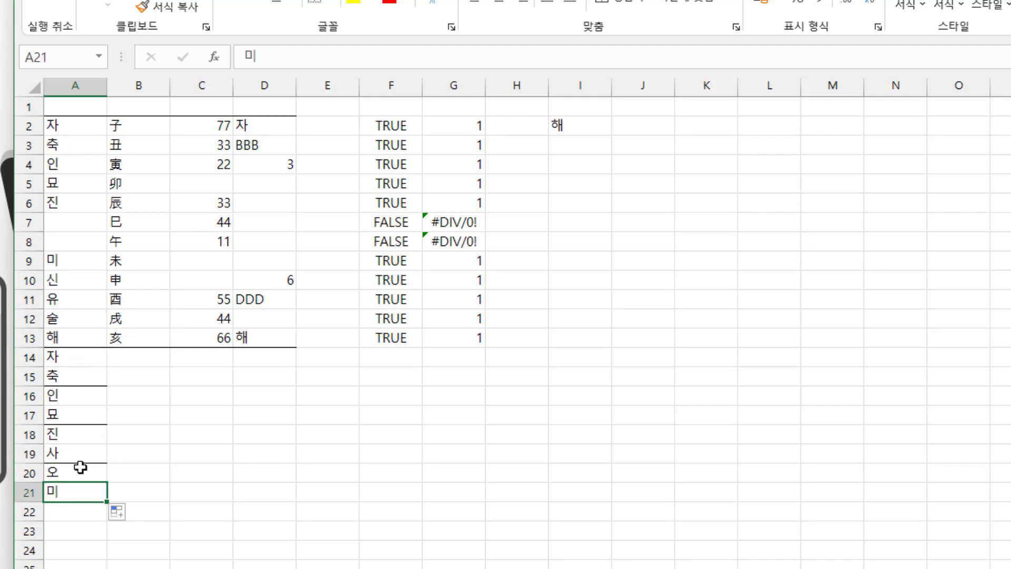
Change both ranges in cell I2's formula to the whole column, giving =LOOKUP(2,1/(A:A<>""),A:A)
click(590, 127)
double_click(585, 126)
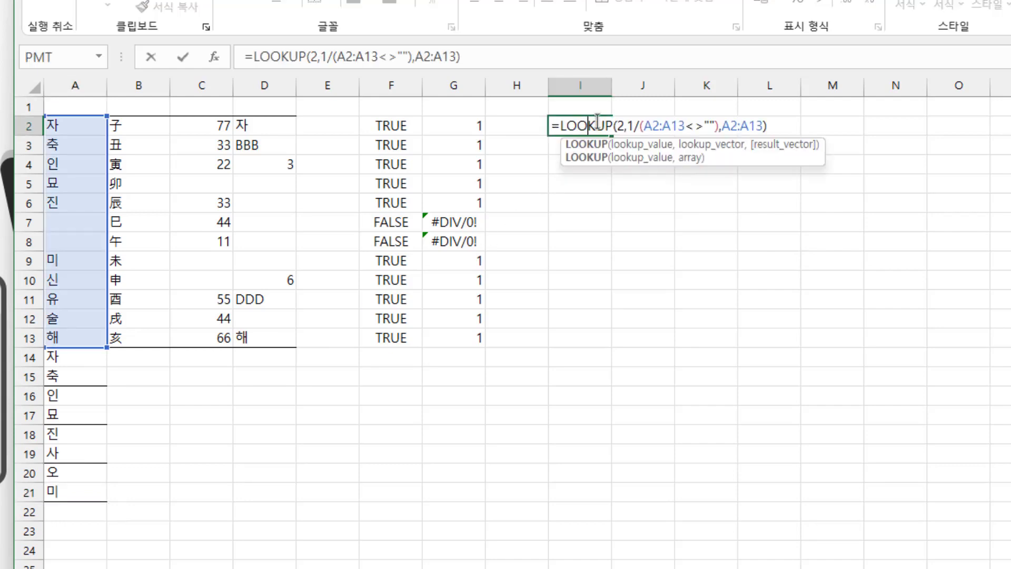
click(653, 126)
key(Delete)
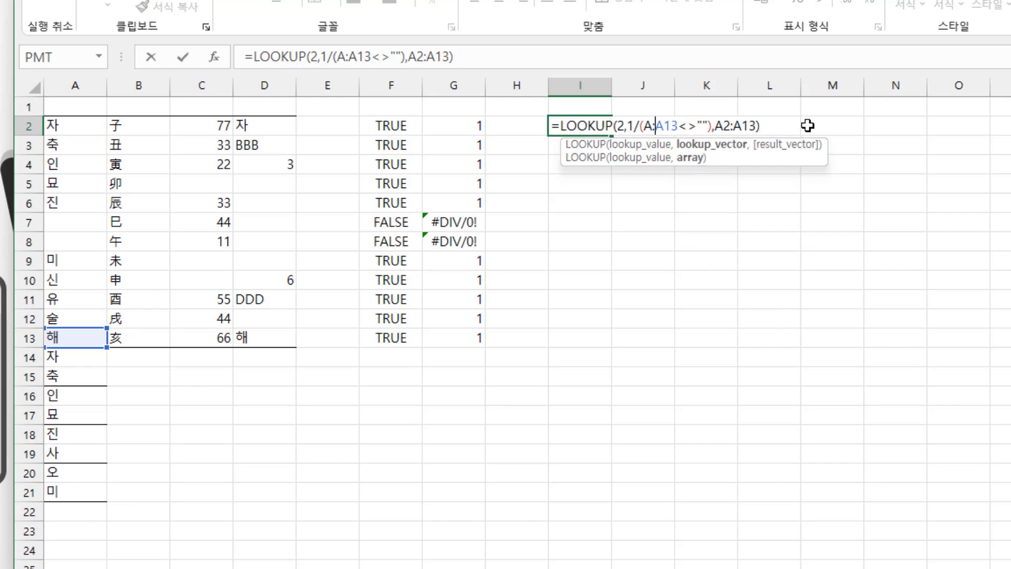
key(Delete)
key(Delete)
key(Right)
key(Right)
key(Right)
key(Right)
key(Right)
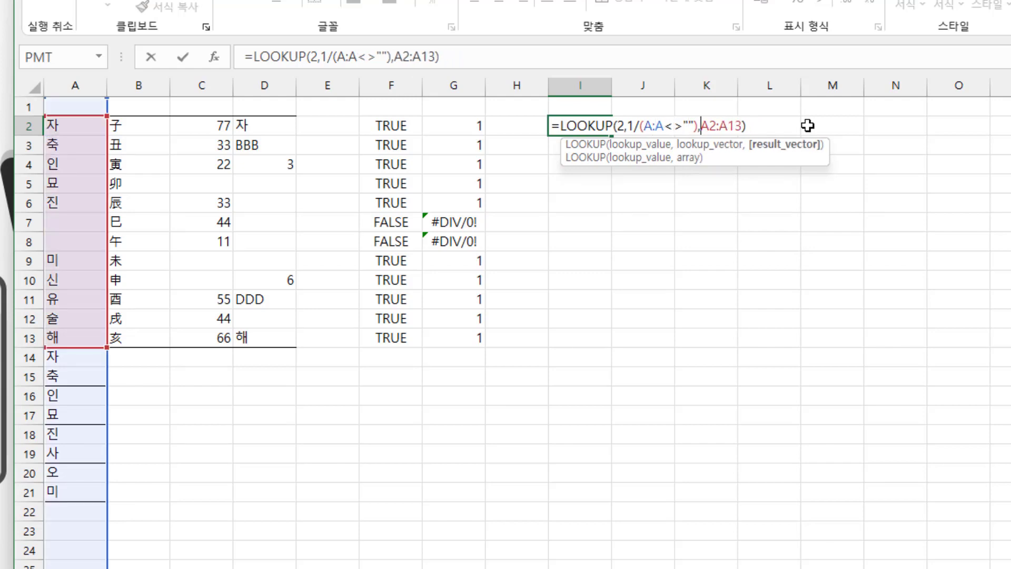
key(Delete)
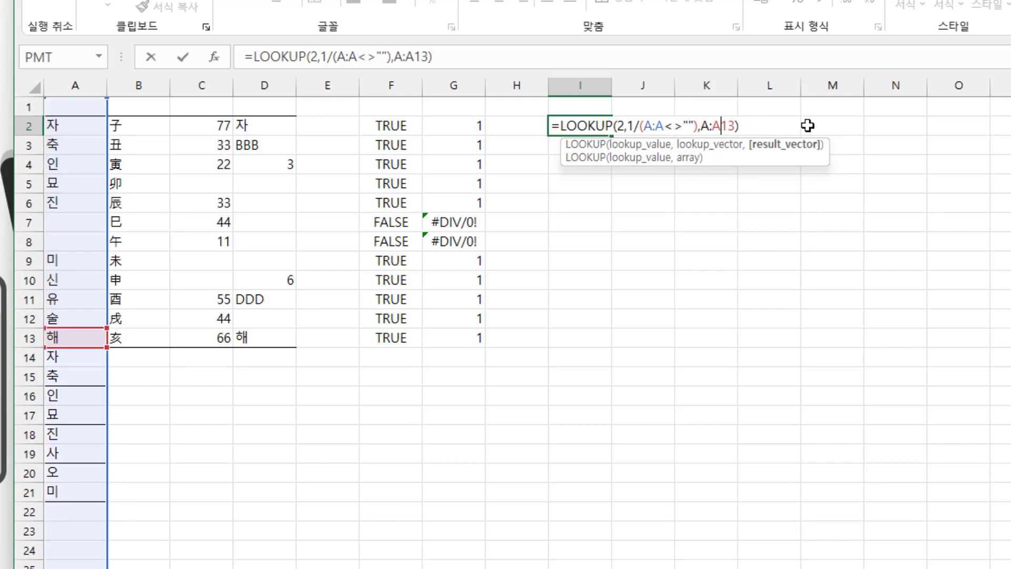
key(Delete)
key(Delete)
key(Return)
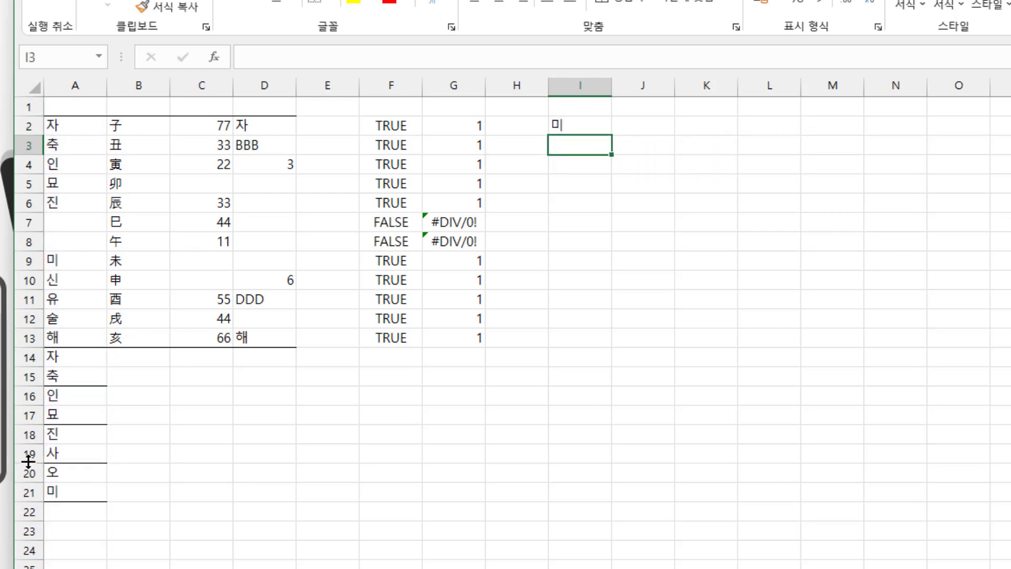
Delete rows 20 to 24 and compare the last entry in column A with the result in I2
drag(29, 473, 29, 550)
right_click(34, 492)
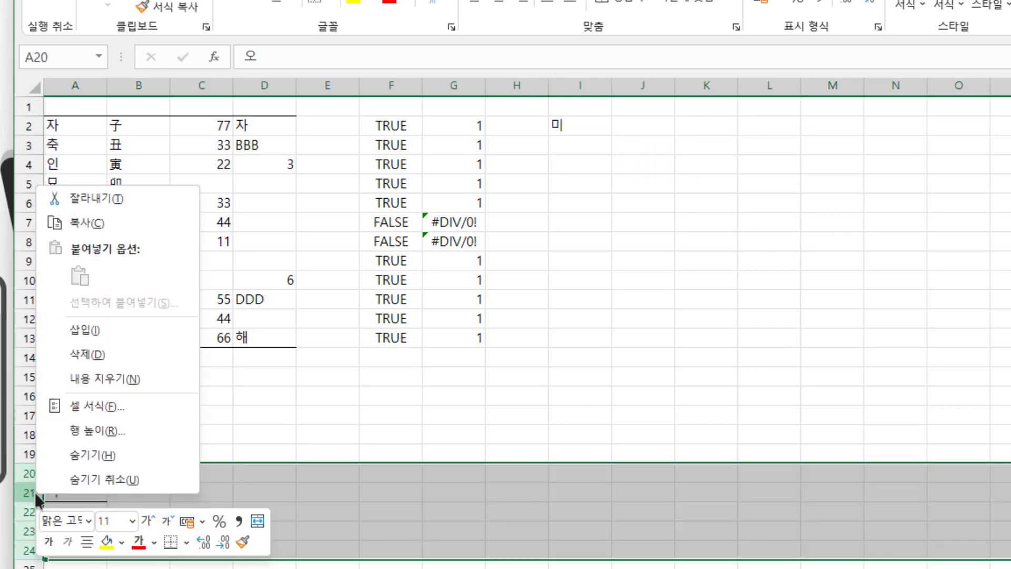
click(104, 355)
click(80, 449)
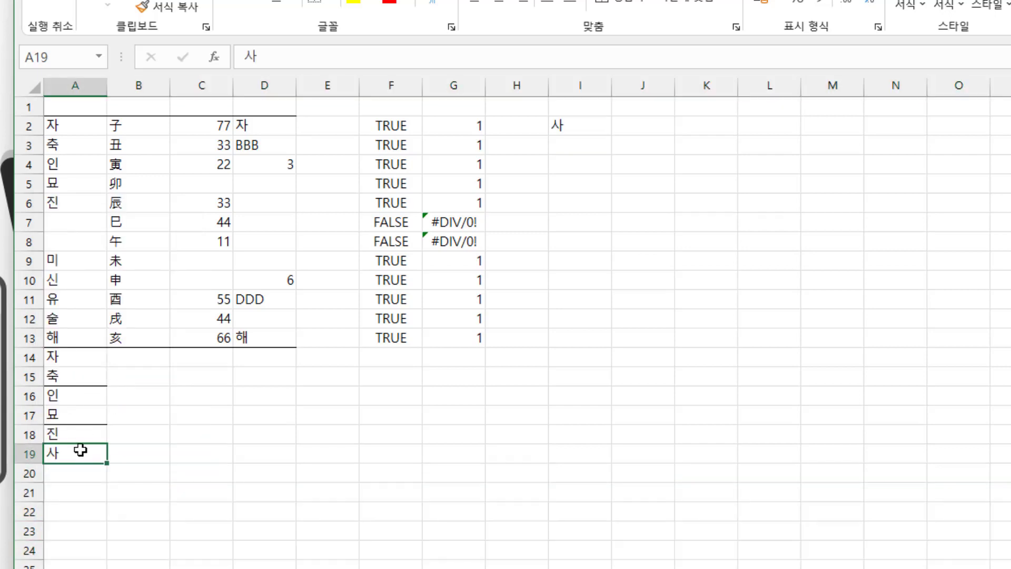
click(578, 129)
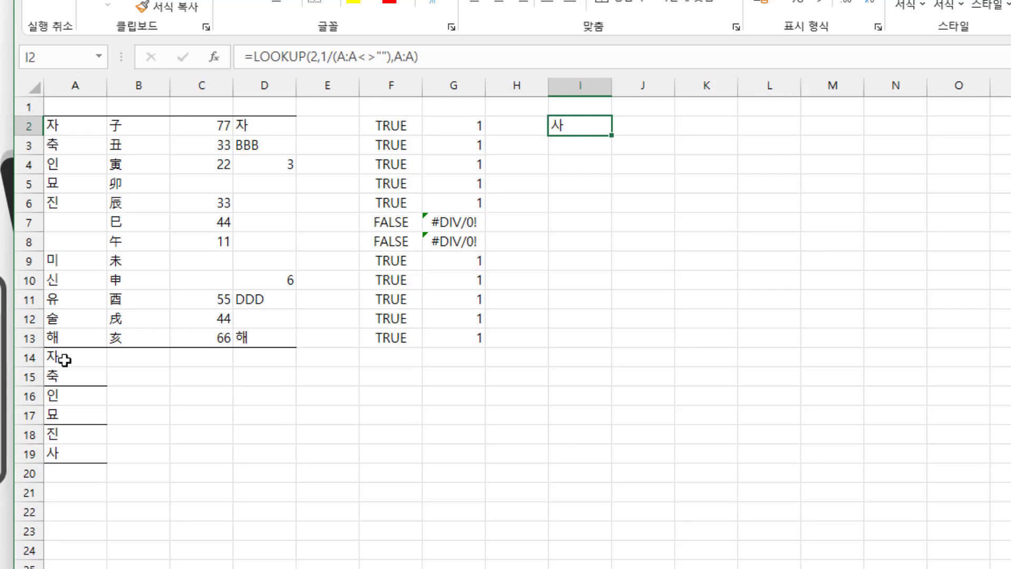
Delete rows 14 to 19 so the data ends at row 13 again
drag(30, 357, 30, 453)
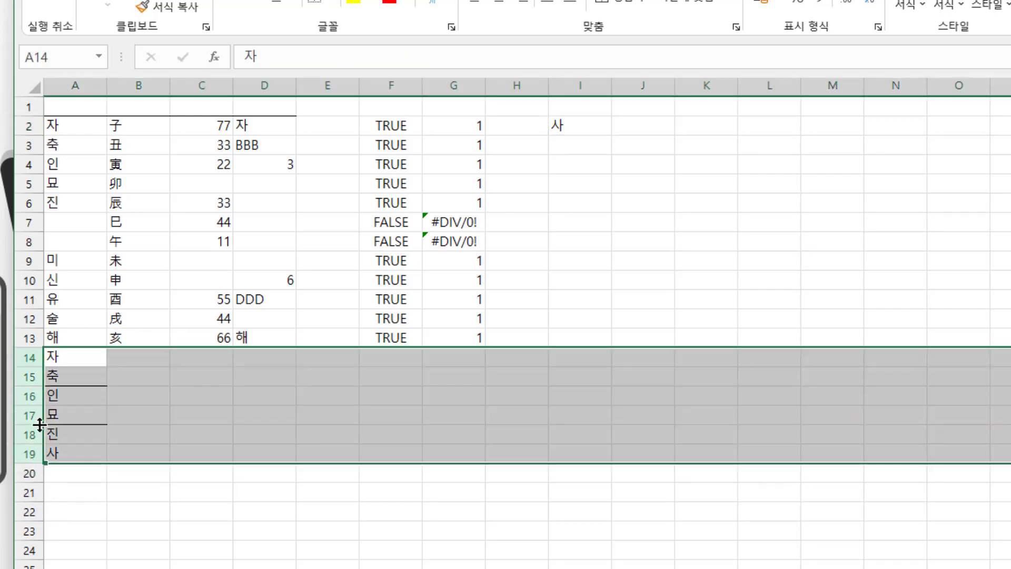
right_click(32, 383)
click(117, 550)
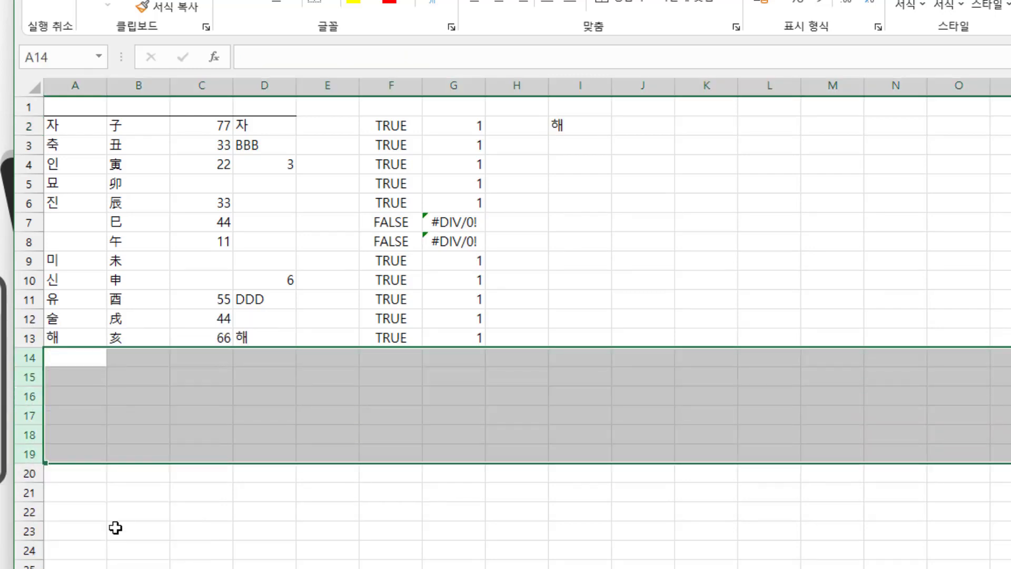
click(68, 338)
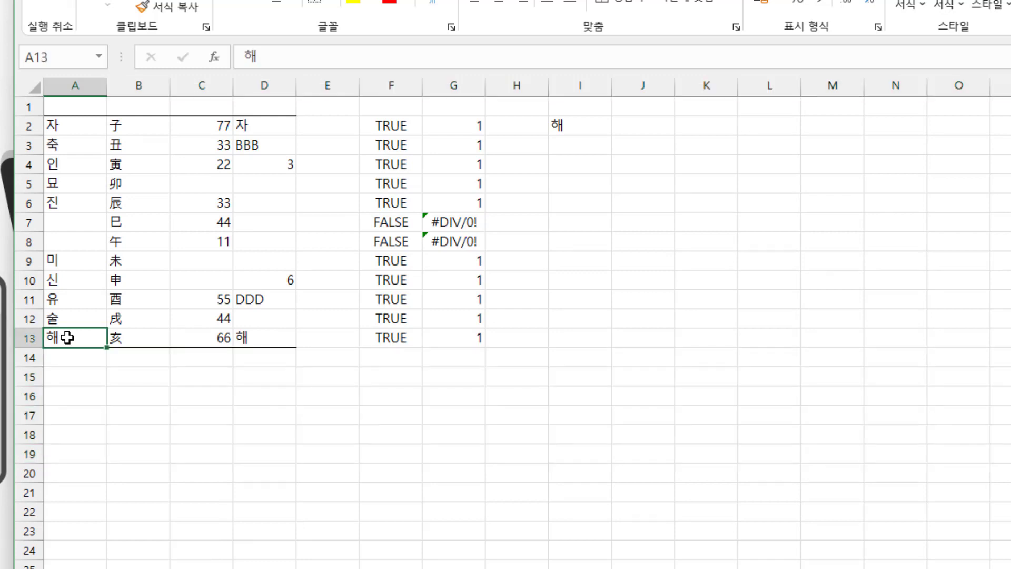
Change the result range of the LOOKUP in I2 to B:B, giving =LOOKUP(2,1/(A:A<>""),B:B)
click(146, 341)
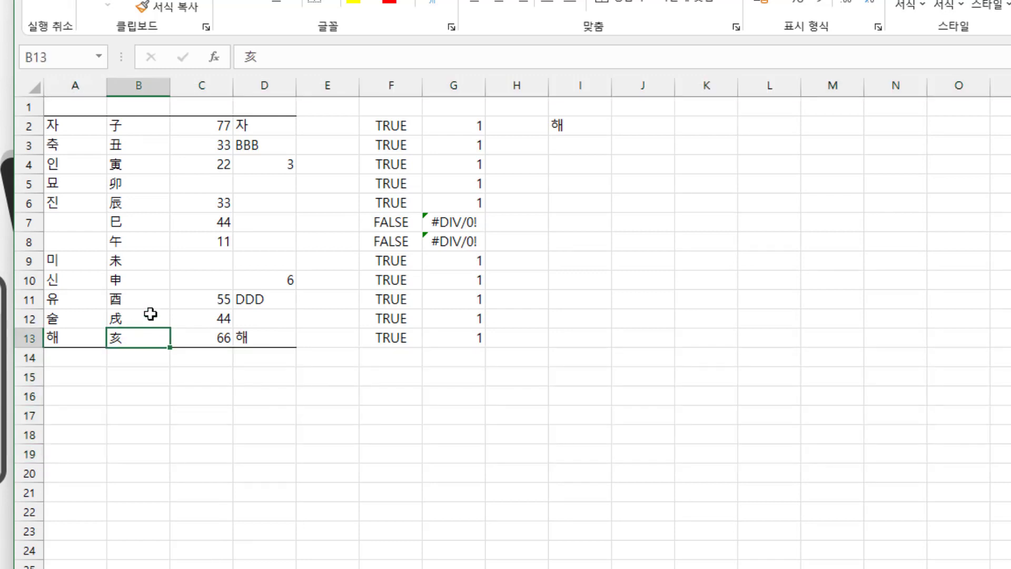
double_click(595, 125)
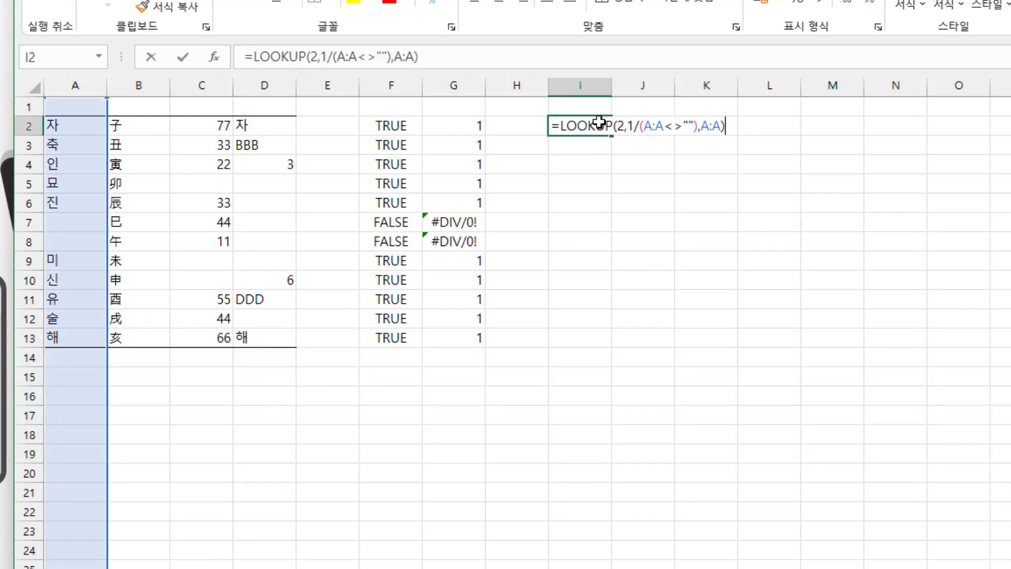
click(706, 125)
key(Delete)
text(ㅠ)
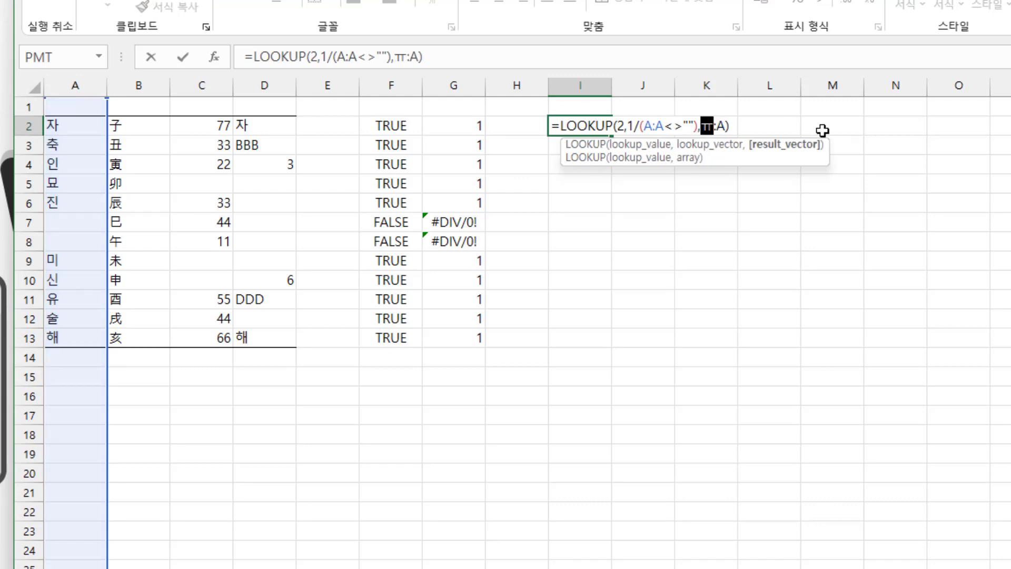
key(Right)
key(BackSpace)
key(BackSpace)
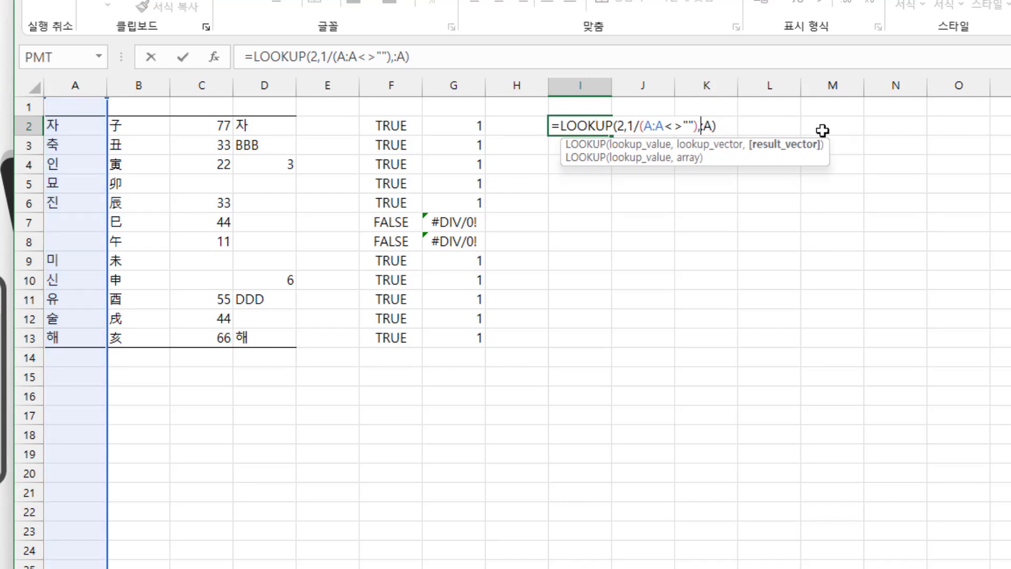
text(b:)
key(Delete)
text(b)
key(Return)
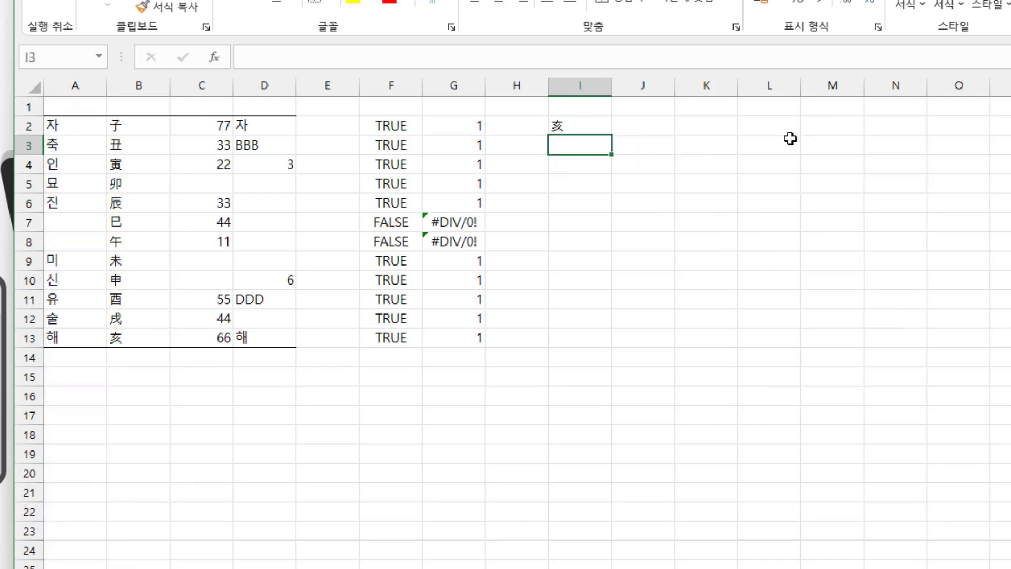
Compare the result in I2 with cells A13 and B13 and review the formula's ranges
click(597, 123)
click(74, 335)
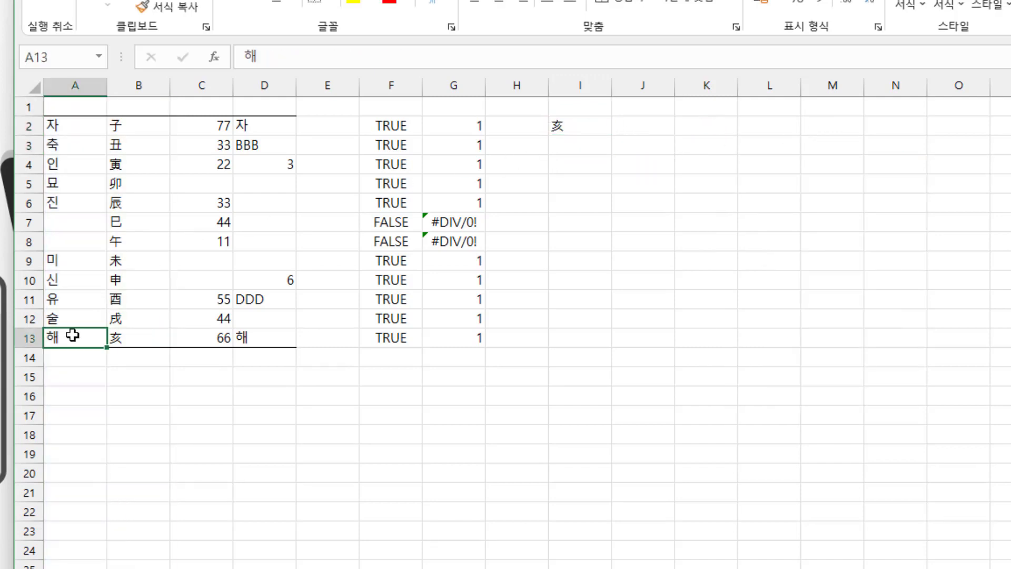
click(129, 334)
click(562, 126)
double_click(565, 126)
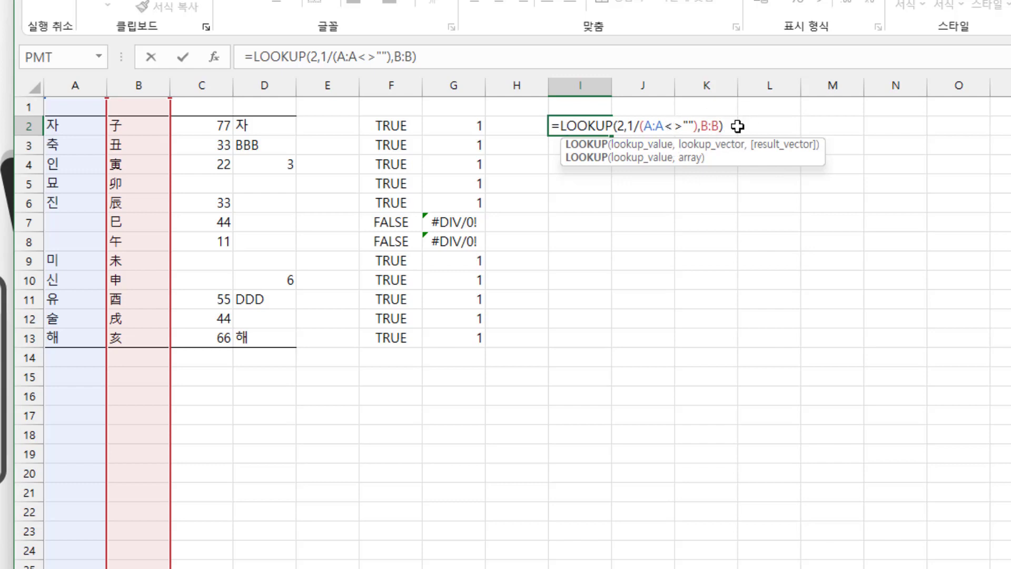
key(ctrl+Return)
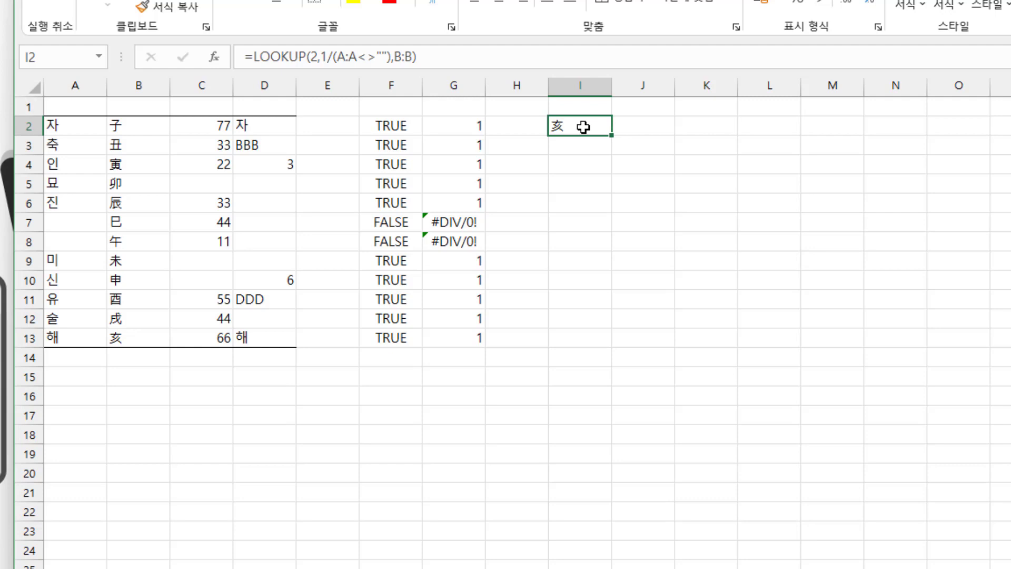
click(80, 339)
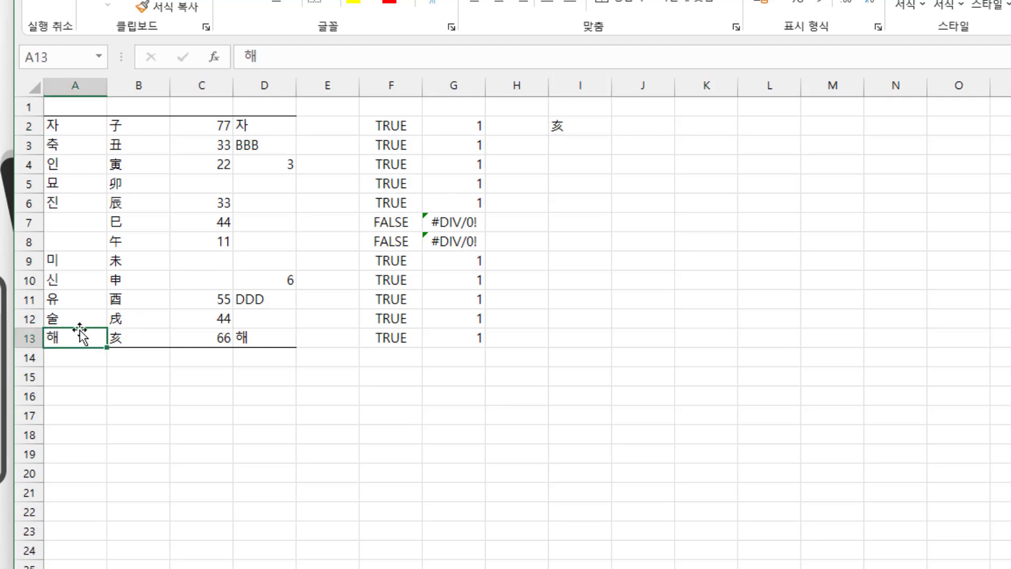
Replace the result range in I2 with ROW(A:A), giving =LOOKUP(2,1/(A:A<>""),ROW(A:A))
double_click(577, 126)
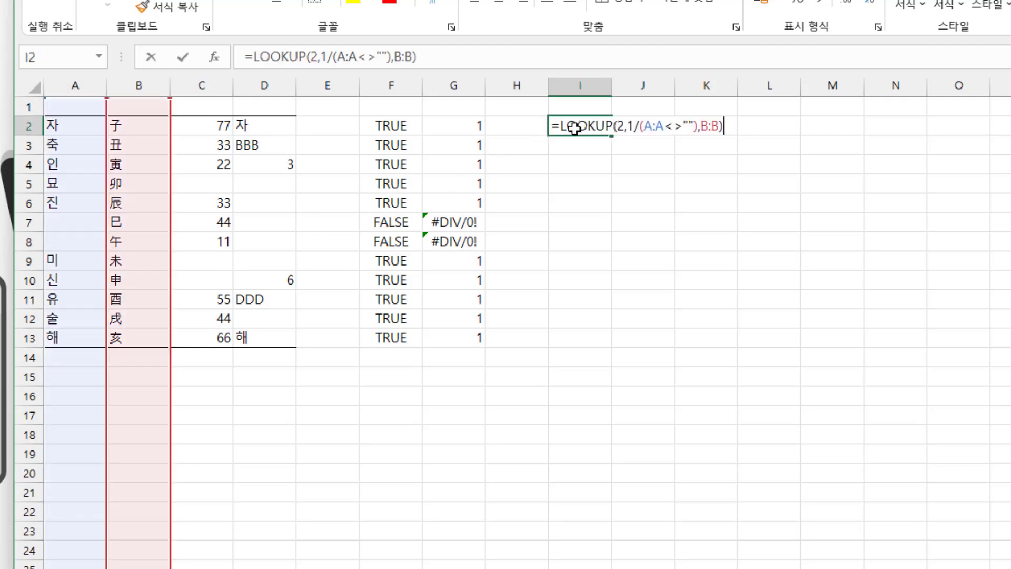
double_click(704, 127)
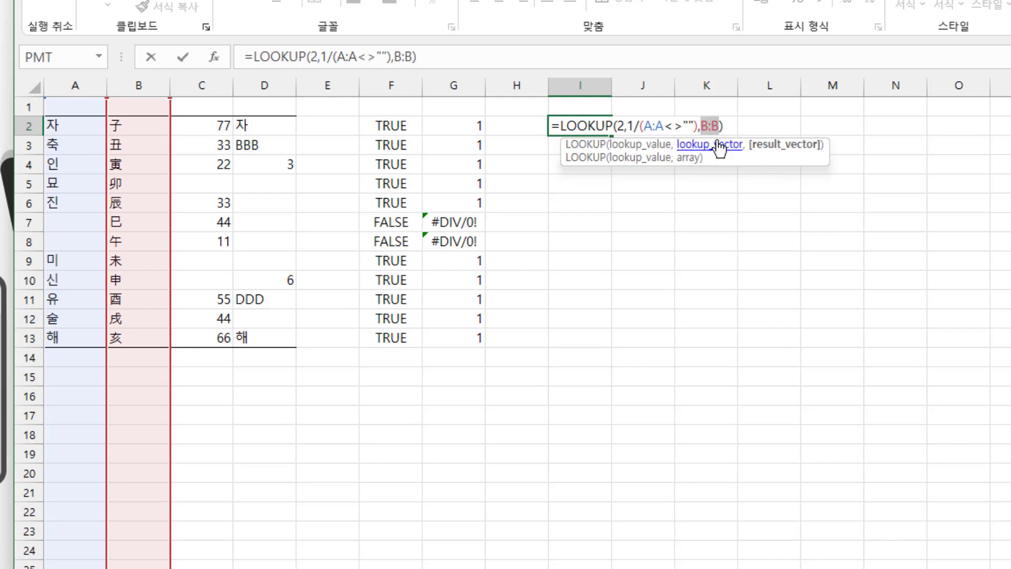
text(row)
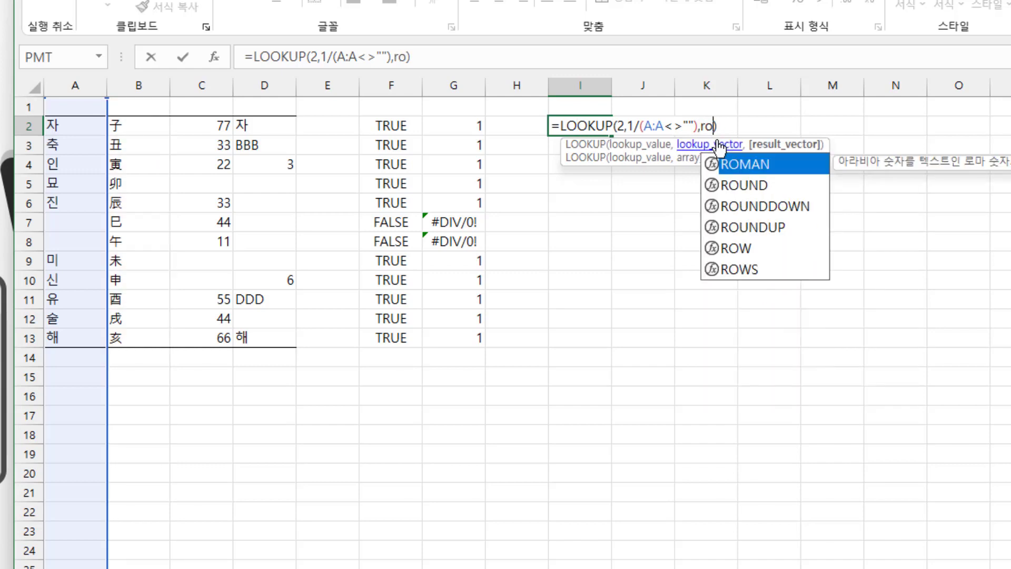
text(()
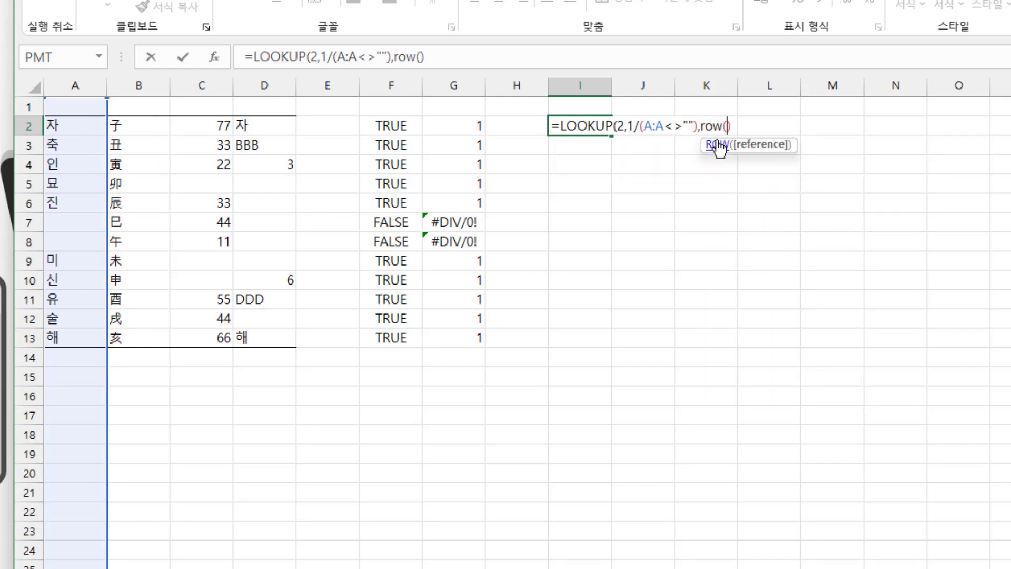
text(a:a))
key(Return)
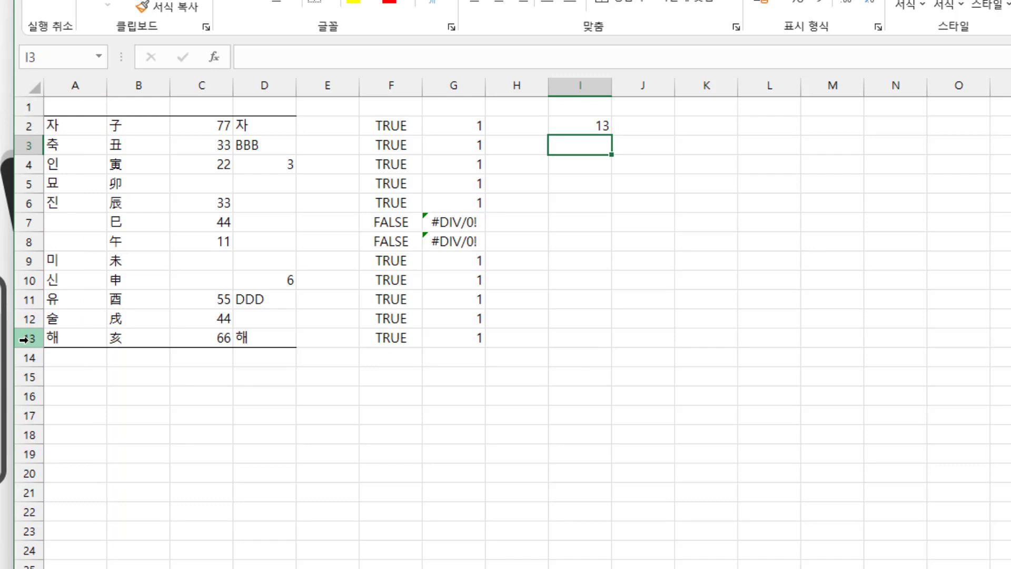
Compare the row number returned in I2 with the last entry of the data in A2:A13
click(582, 126)
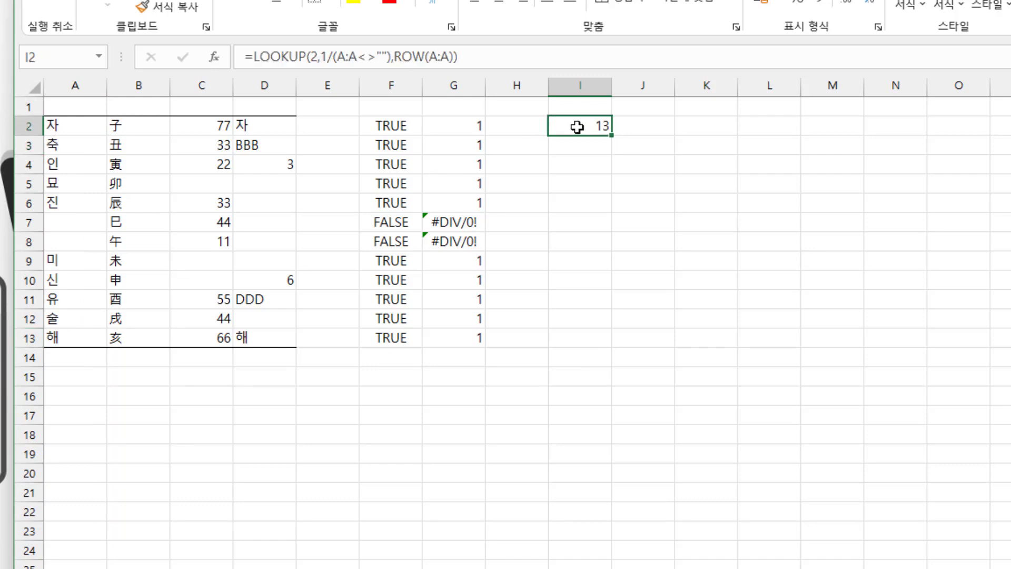
click(77, 126)
drag(77, 126, 74, 337)
click(575, 132)
click(77, 338)
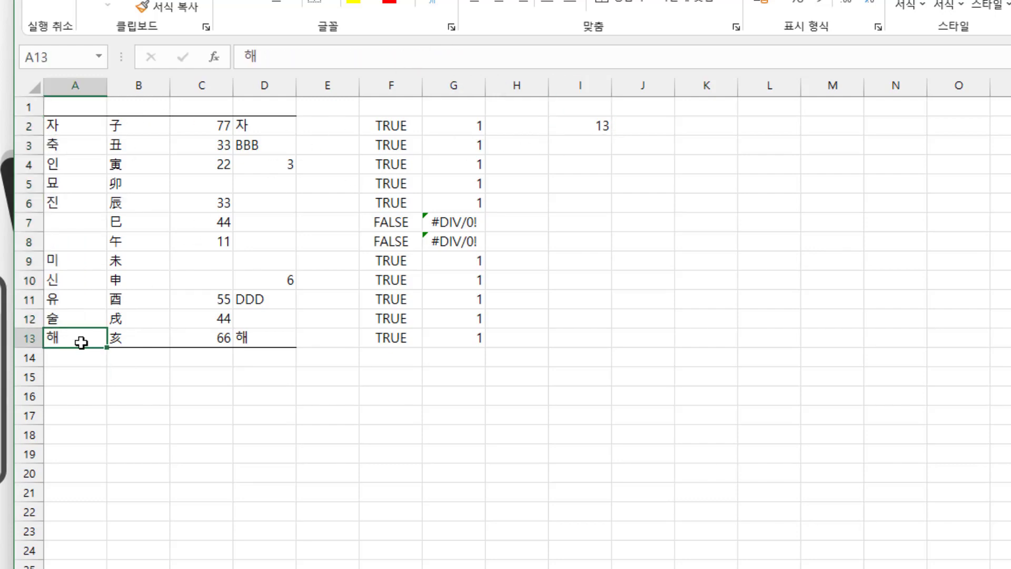
click(584, 125)
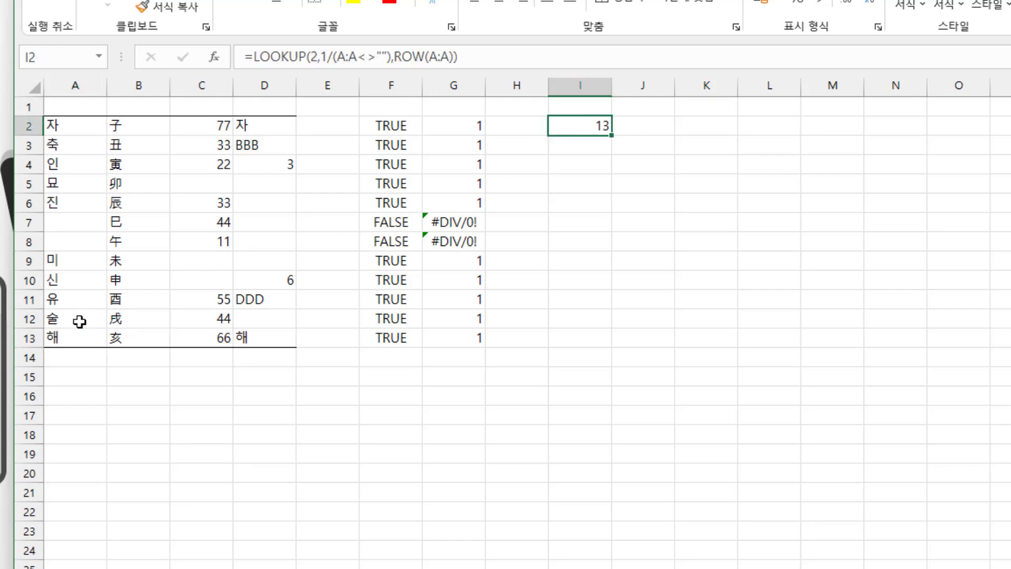
Extend the series in A12:A13 down to row 21 and check the row number in I2
drag(77, 324, 92, 499)
click(79, 491)
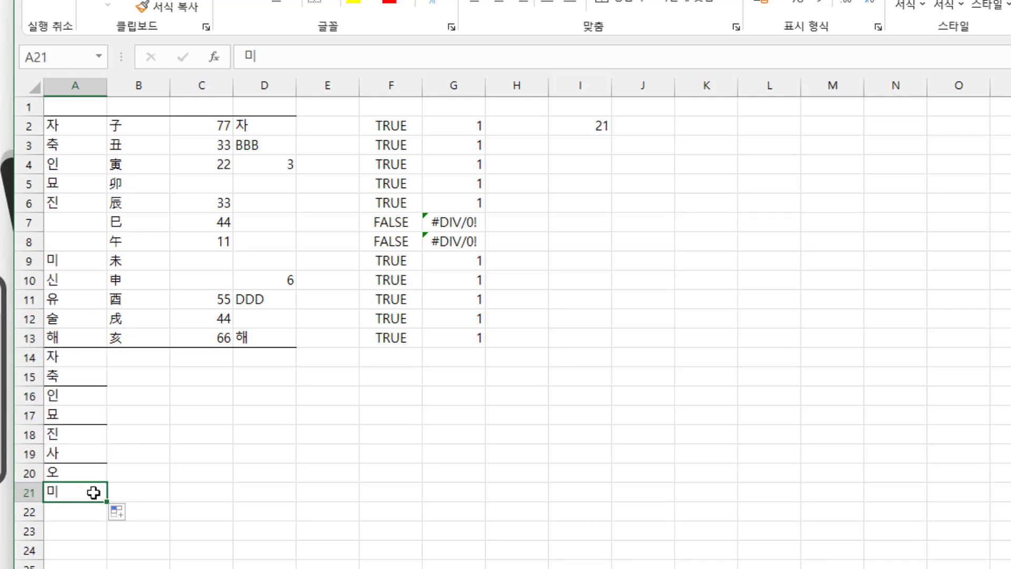
click(601, 127)
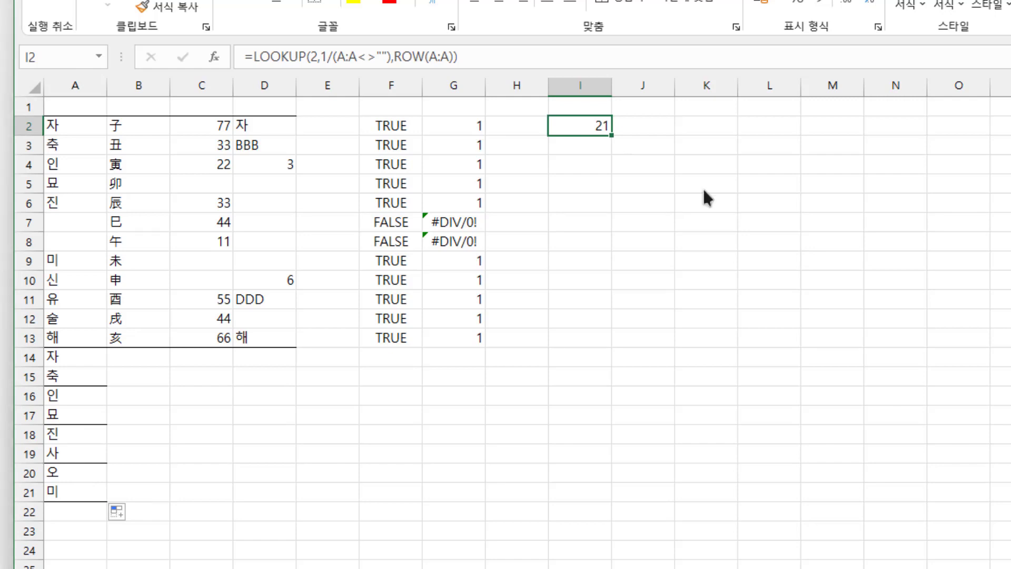
Replace the text in cells A12, A15 and A18 with the numbers 3, 4 and 5
click(71, 301)
key(Down)
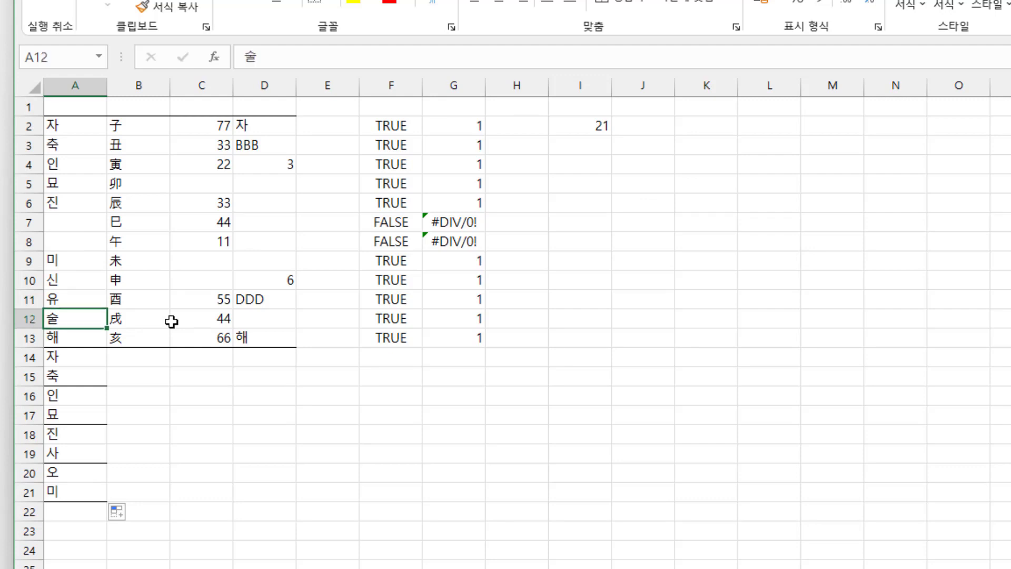
key(Down)
key(Up)
text(3)
key(Return)
key(Return)
key(Return)
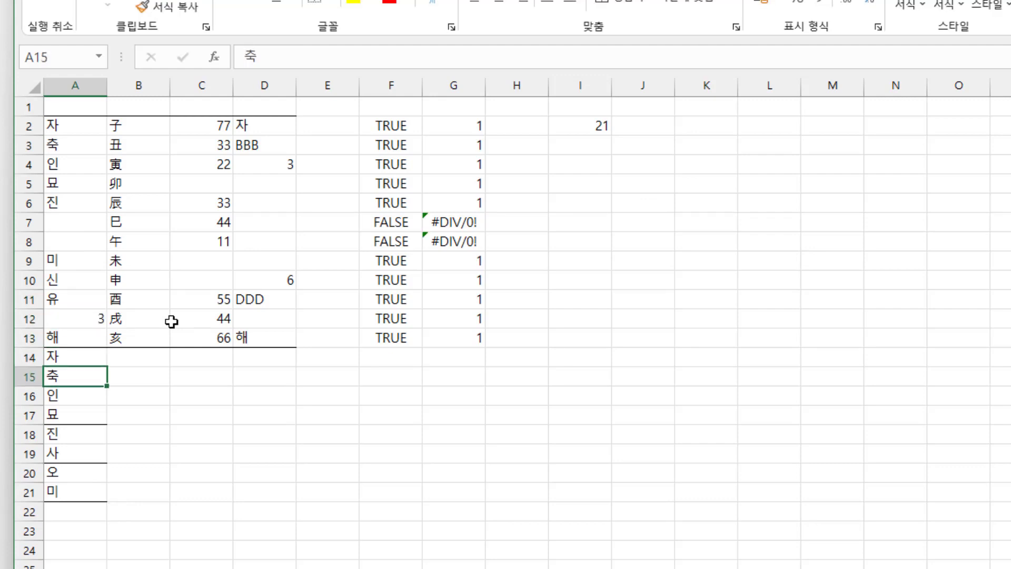
text(4)
key(Return)
key(Down)
key(Down)
text(5)
key(Return)
key(Return)
key(Return)
key(Return)
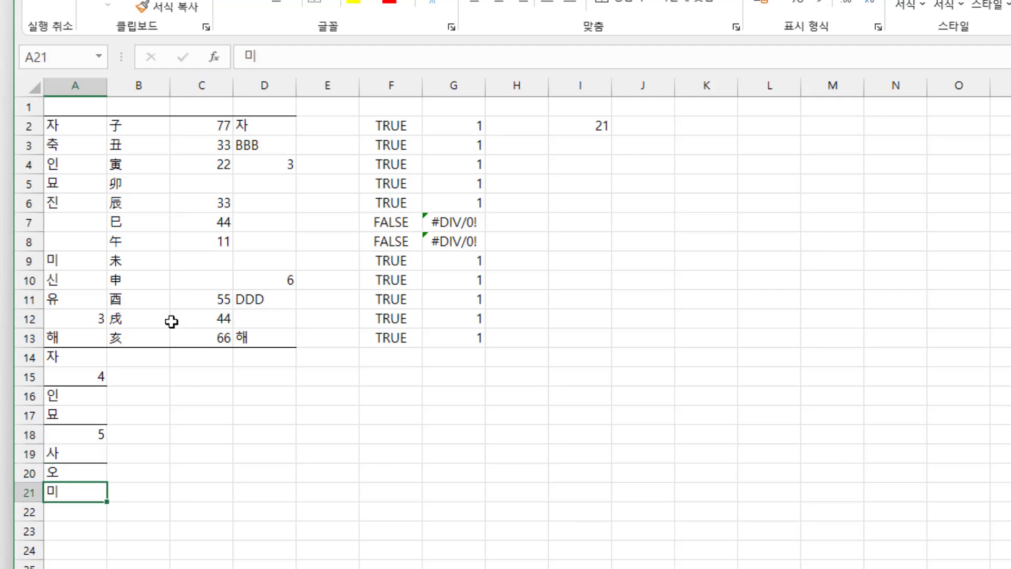
Examine the mixed text and number entries in column A from A21 up to A2
key(Up)
key(Up)
key(Up)
key(Up)
key(Up)
key(Up)
key(Up)
key(Up)
key(Up)
key(Up)
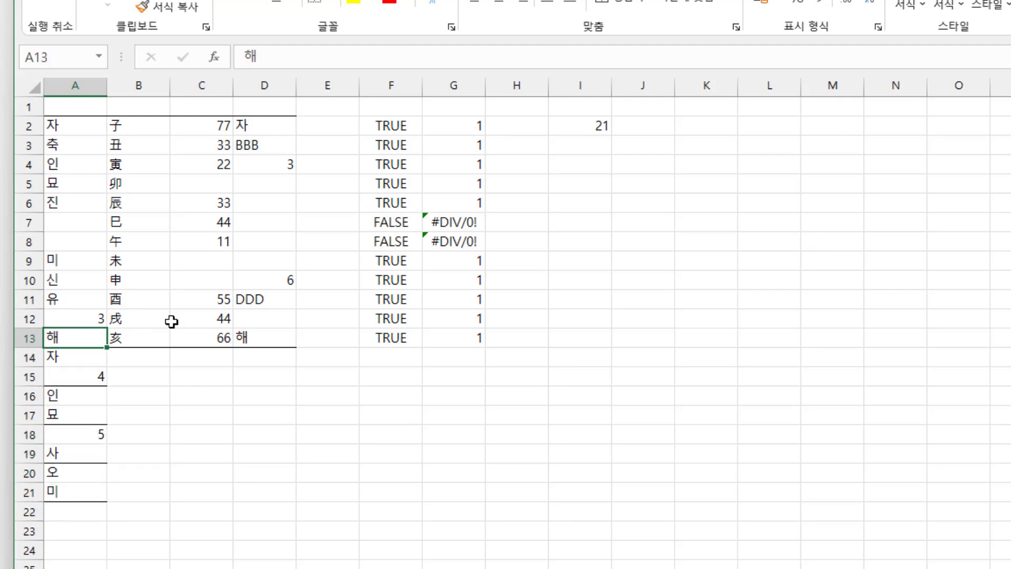
click(75, 120)
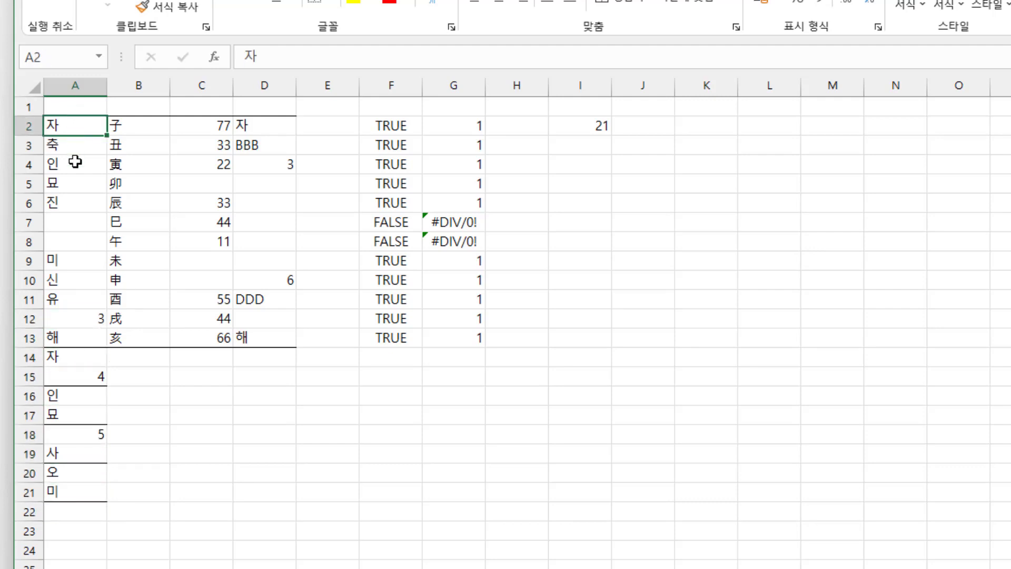
Replace the (A:A<>"") test in I2 so the formula reads =LOOKUP(2,1/ISNUMBER(A:A),ROW(A:A))
click(79, 222)
click(87, 316)
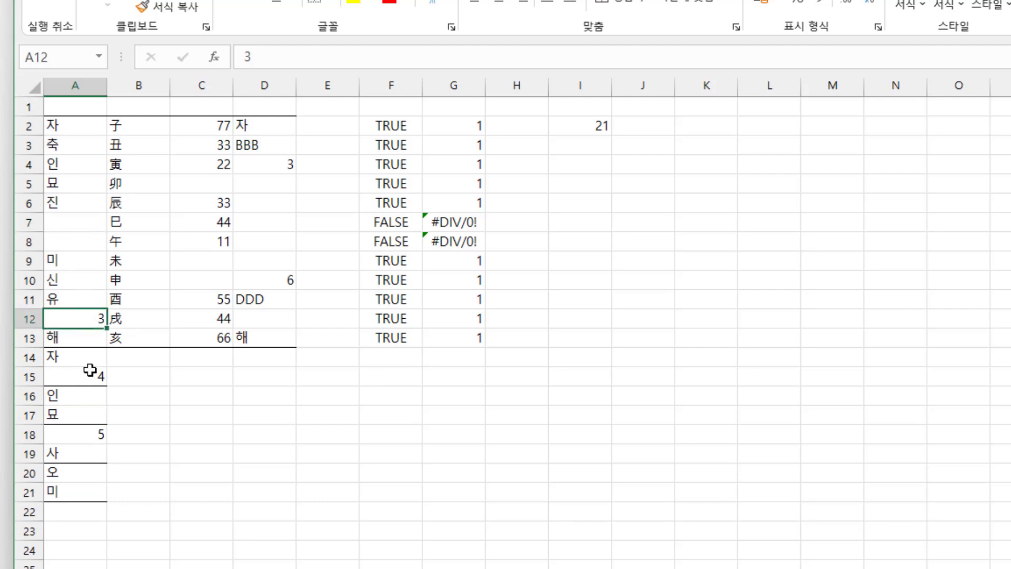
click(82, 435)
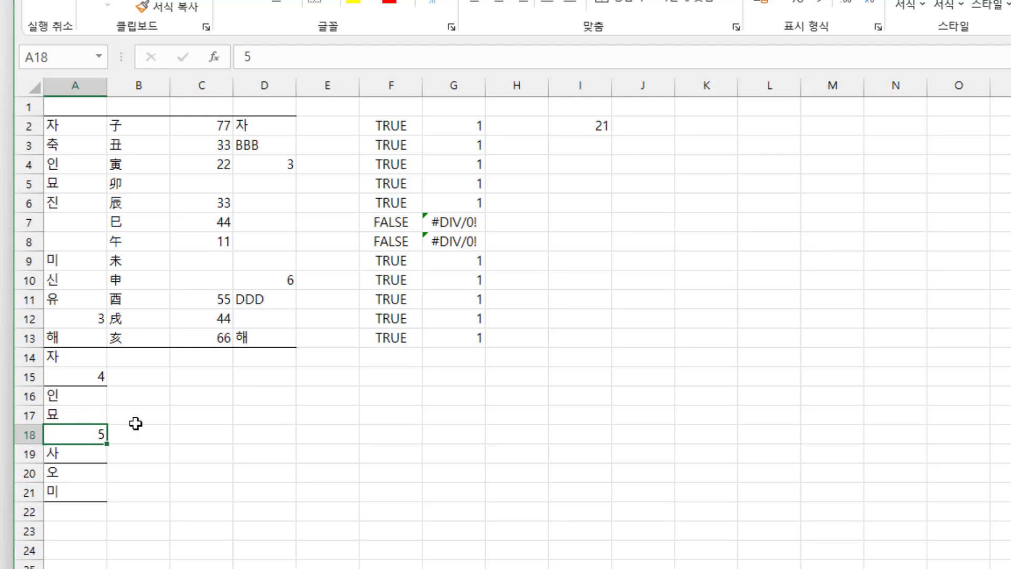
double_click(569, 126)
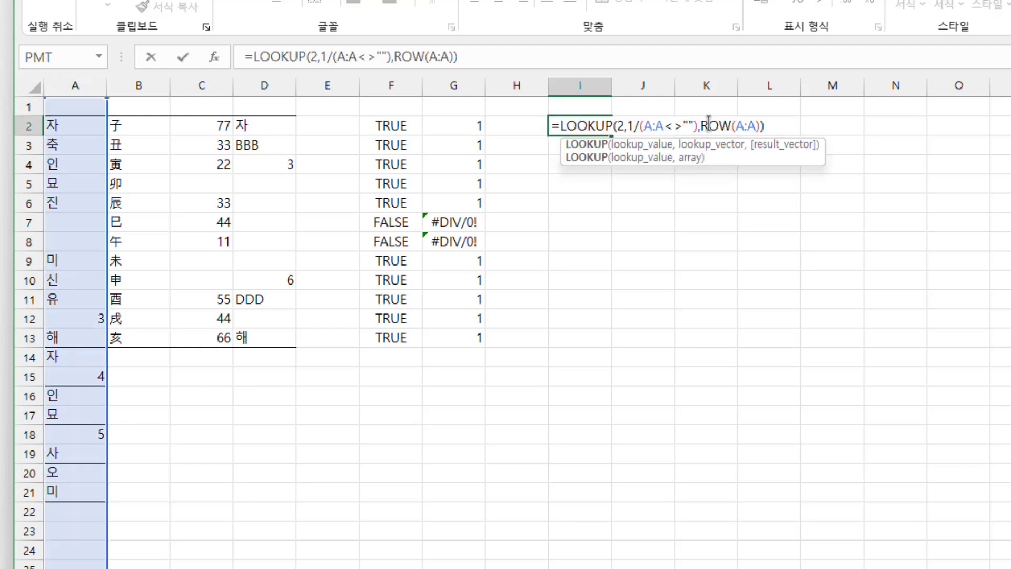
click(640, 126)
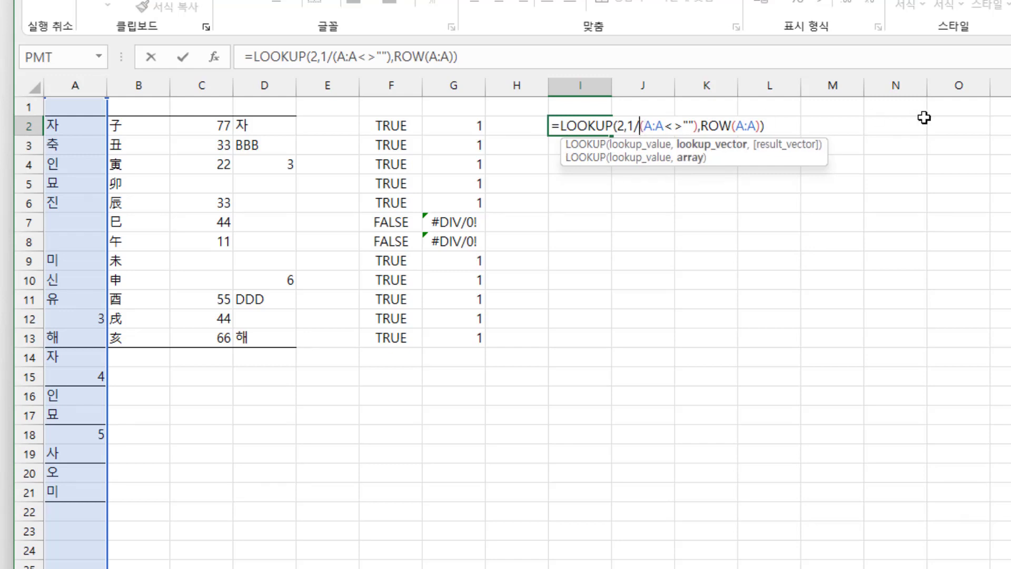
key(shift+Right)
key(shift+Right)
key(shift+Right)
key(shift+Right)
key(shift+Right)
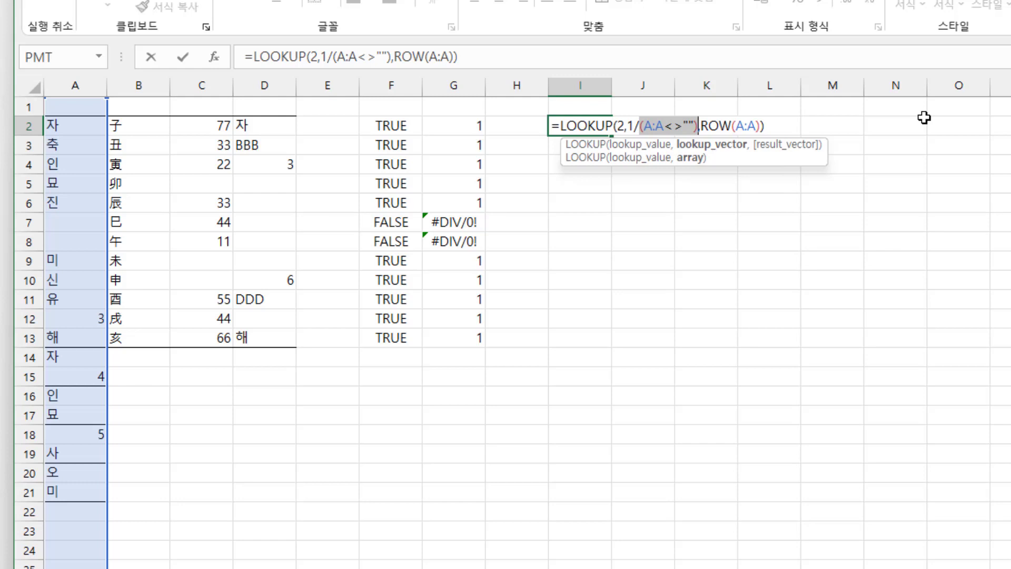
text(isn)
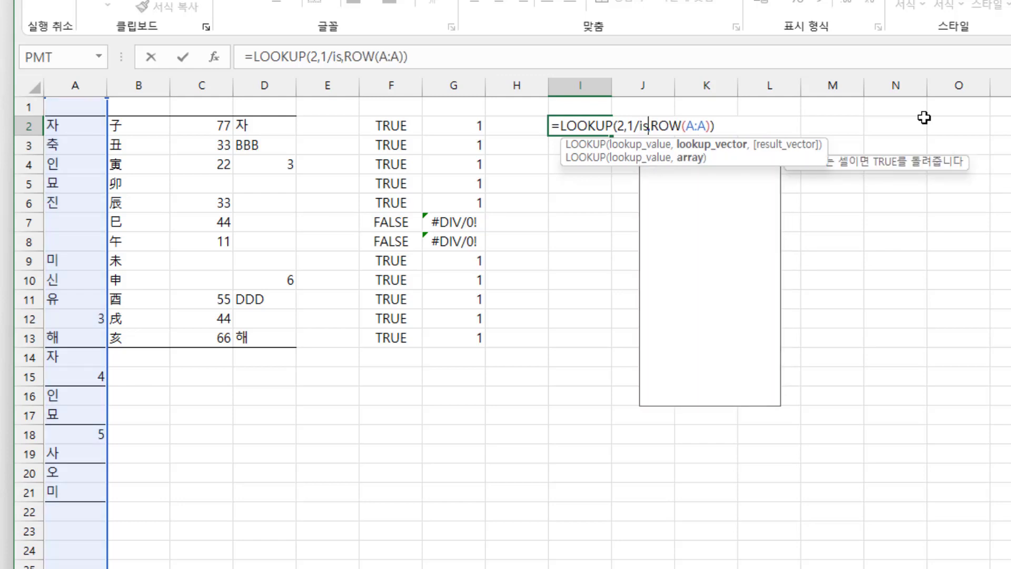
key(Down)
key(Down)
key(Tab)
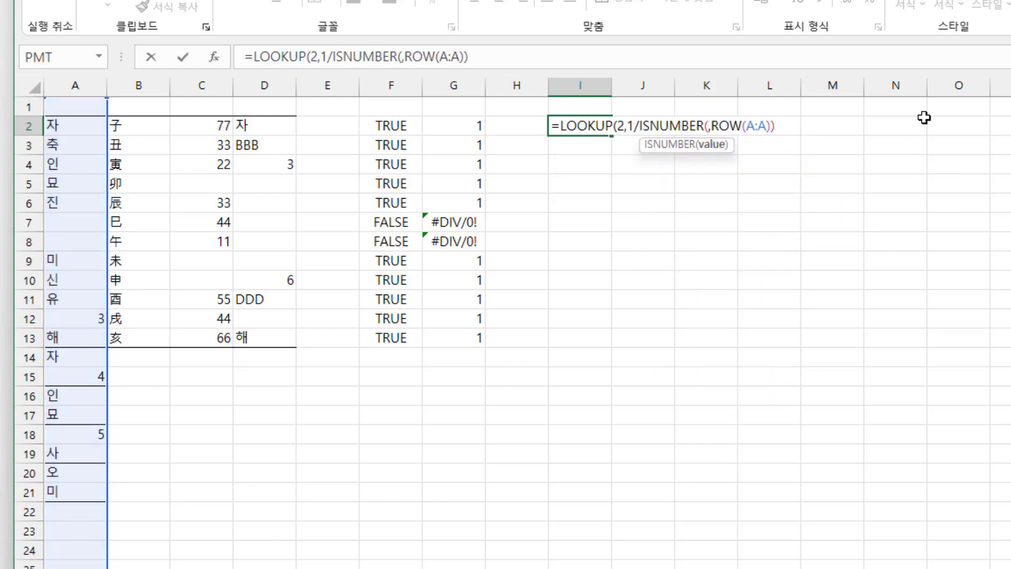
text(a:)
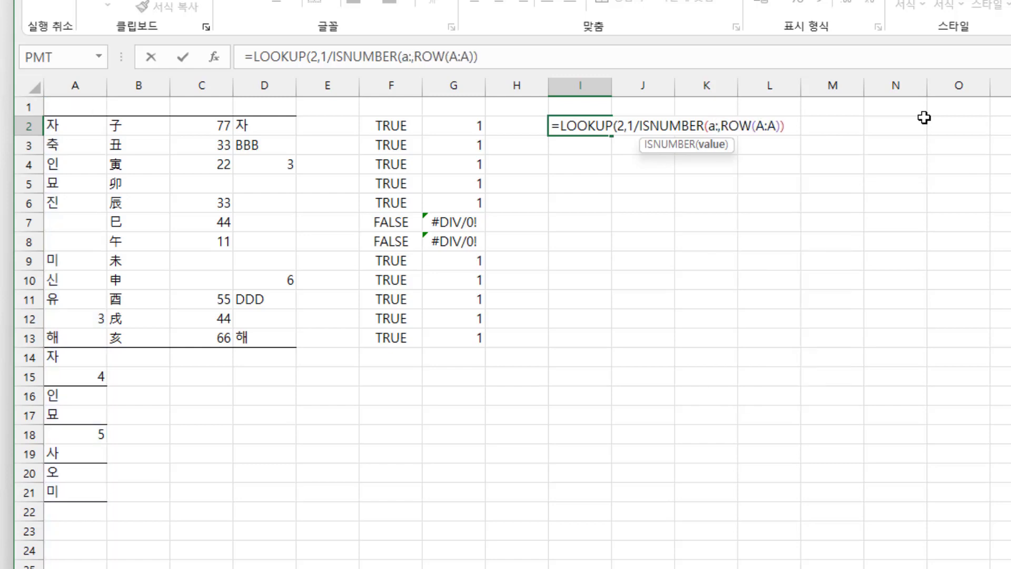
text(a))
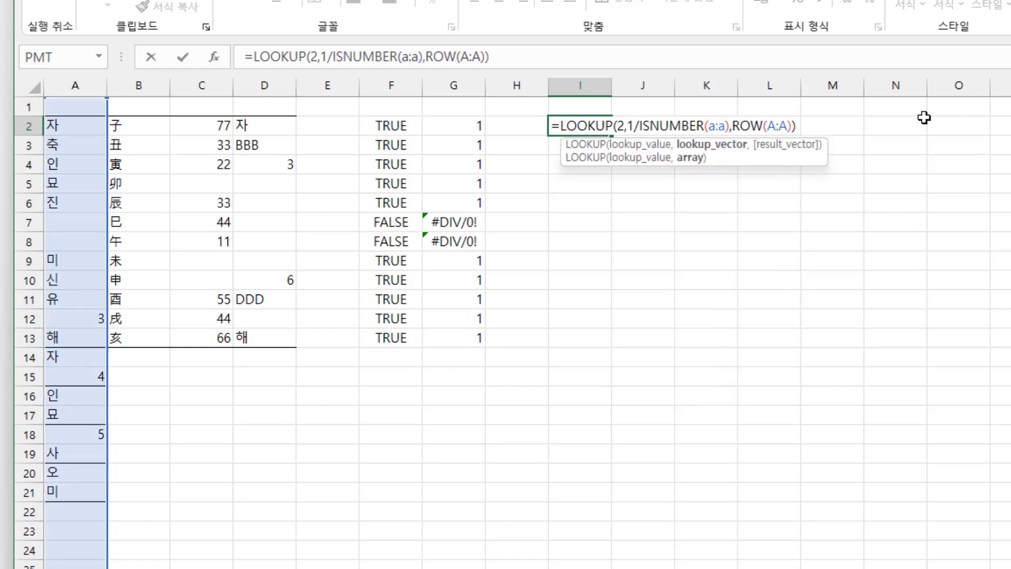
key(Return)
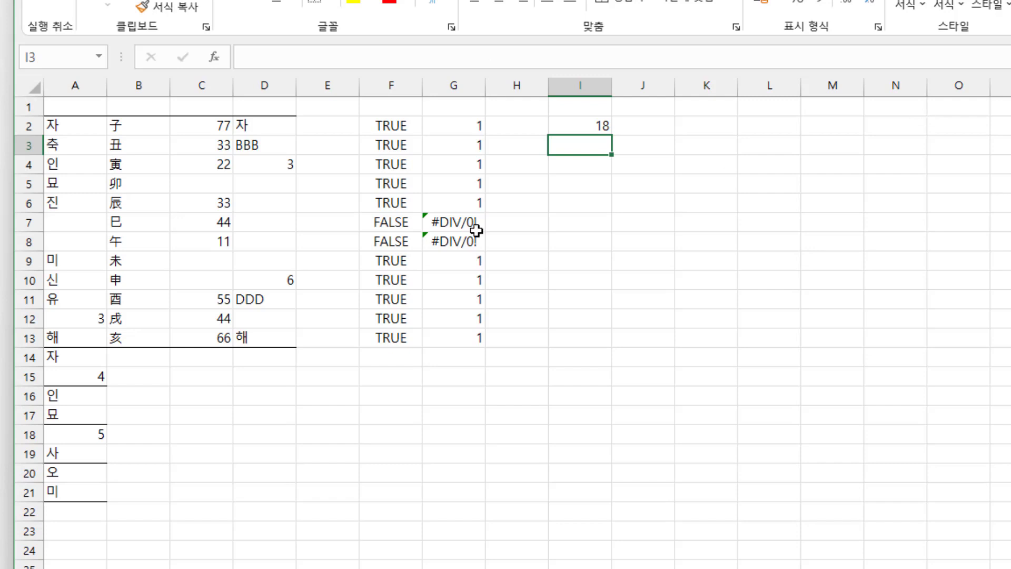
Compare the row number returned in I2 with the position of the last numeric entry in column A
click(74, 433)
click(612, 131)
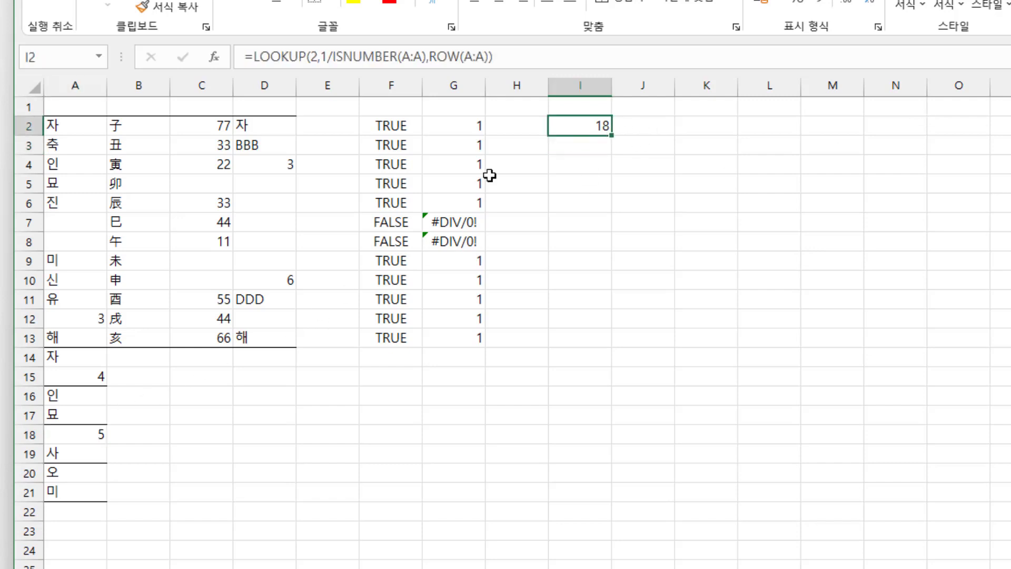
click(75, 433)
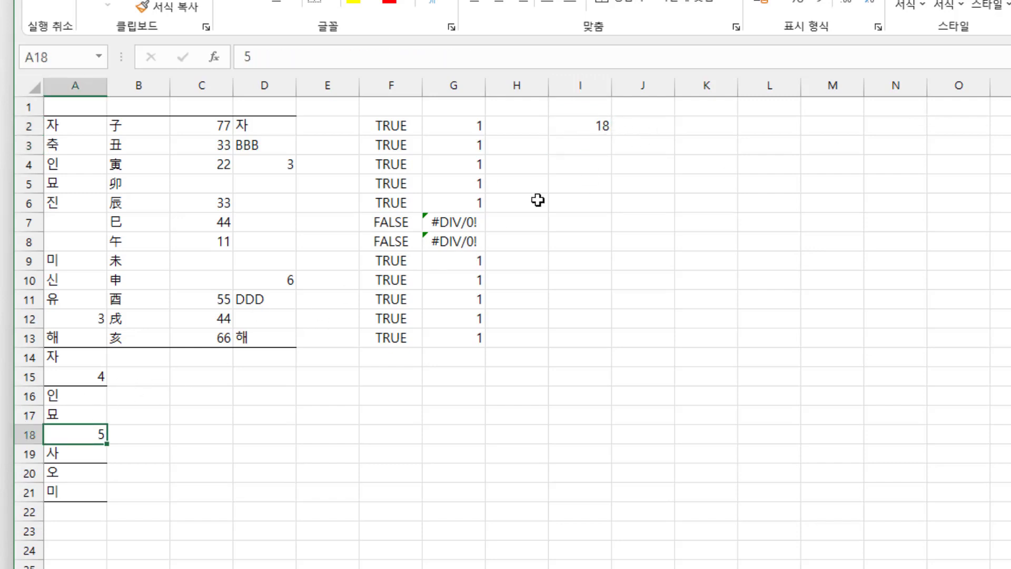
click(586, 125)
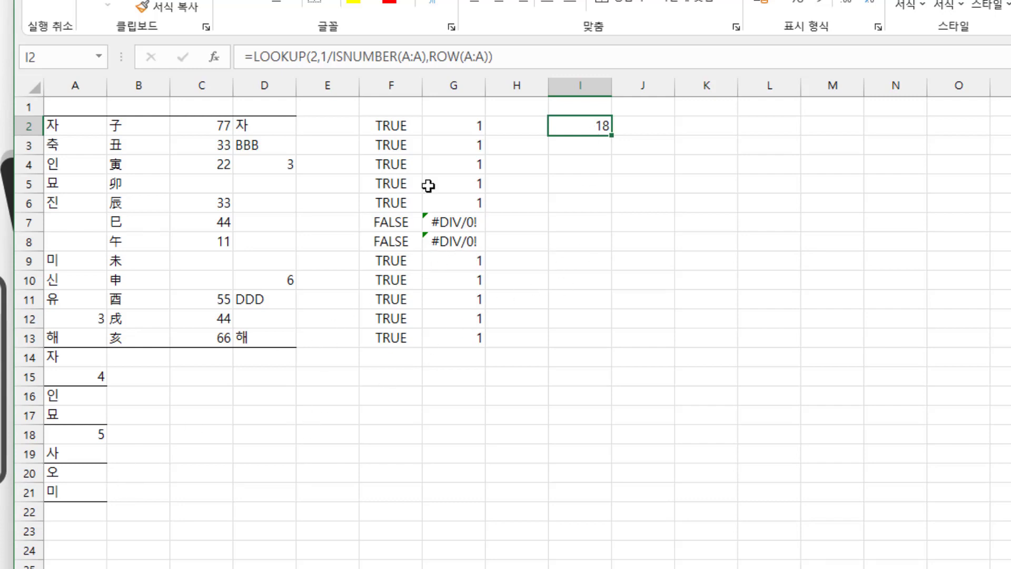
Copy the #DIV/0! error from G8 and paste it as a value into A21
click(462, 243)
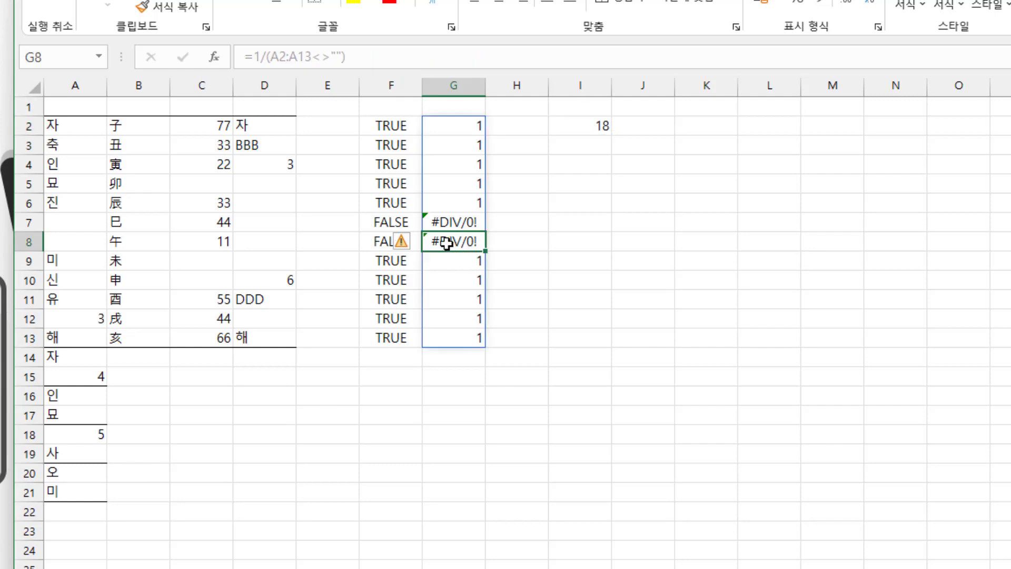
key(ctrl+c)
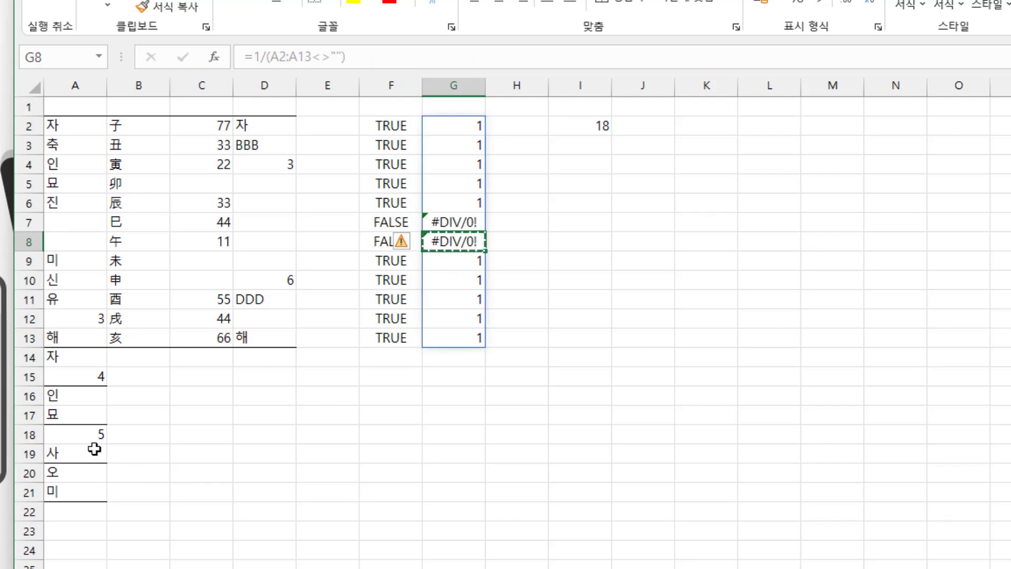
click(64, 493)
click(119, 8)
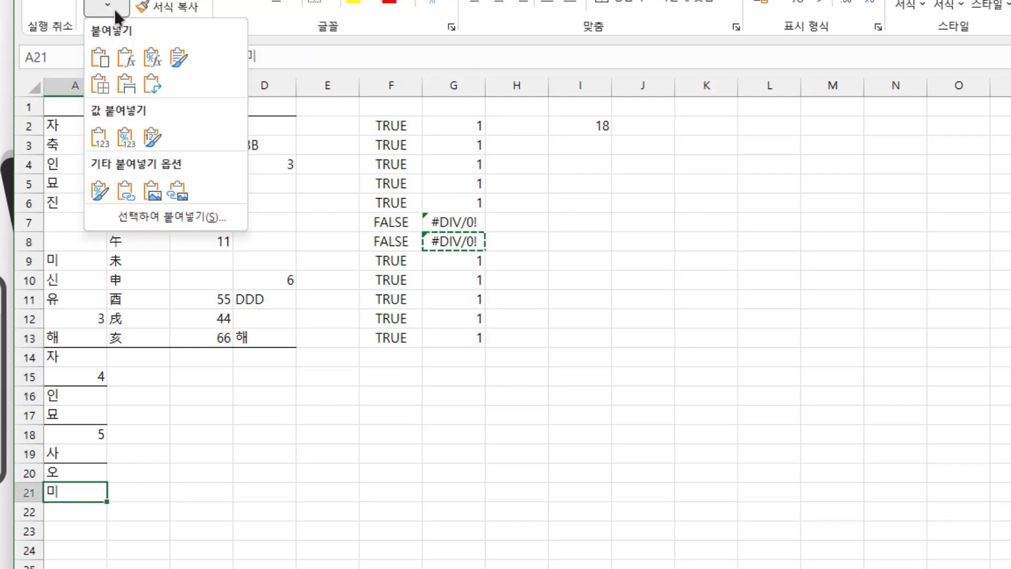
click(98, 143)
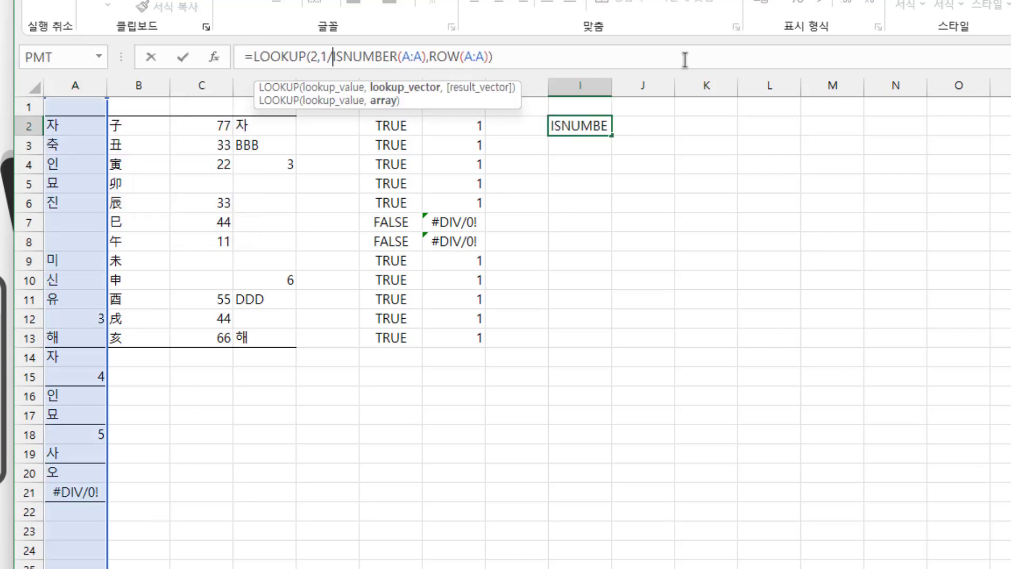
Change the lookup vector in I2's formula from the ISNUMBER test to 1/A:A<>""
key(shift+Right)
key(shift+Right)
key(shift+Right)
key(shift+Right)
key(shift+Right)
key(shift+Right)
key(shift+Right)
key(shift+Right)
key(shift+Right)
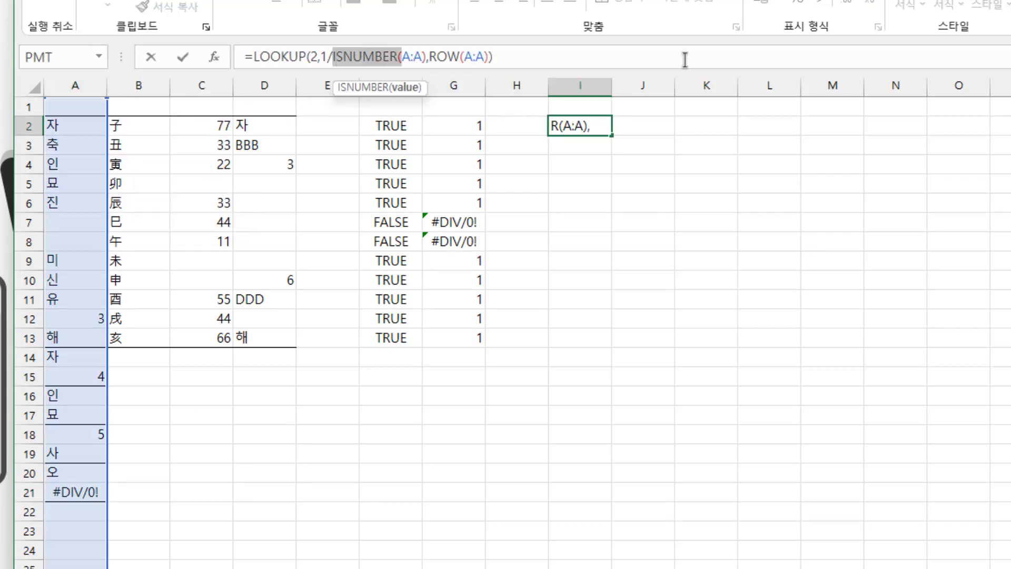
key(Delete)
key(Delete)
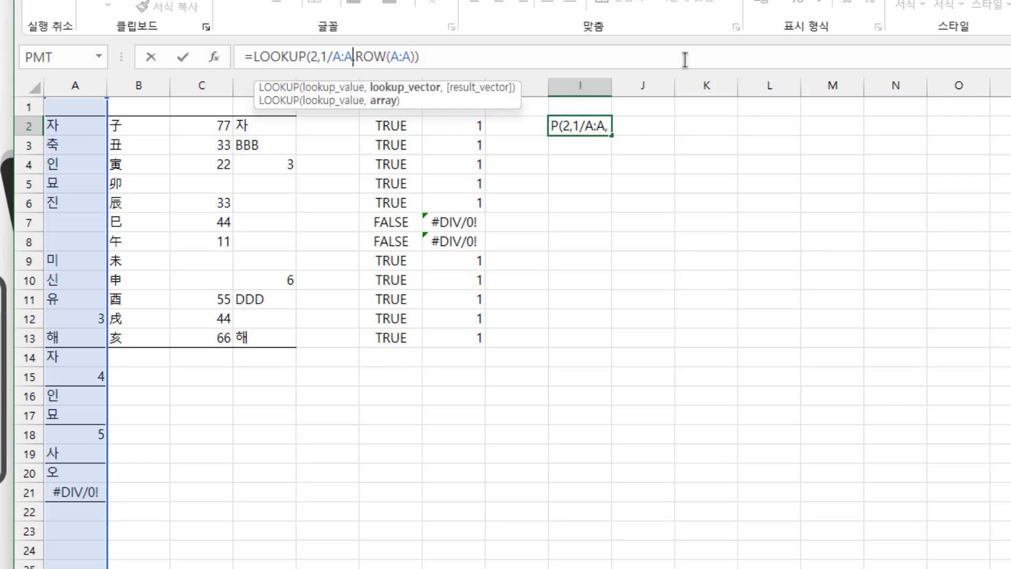
text(<>"")
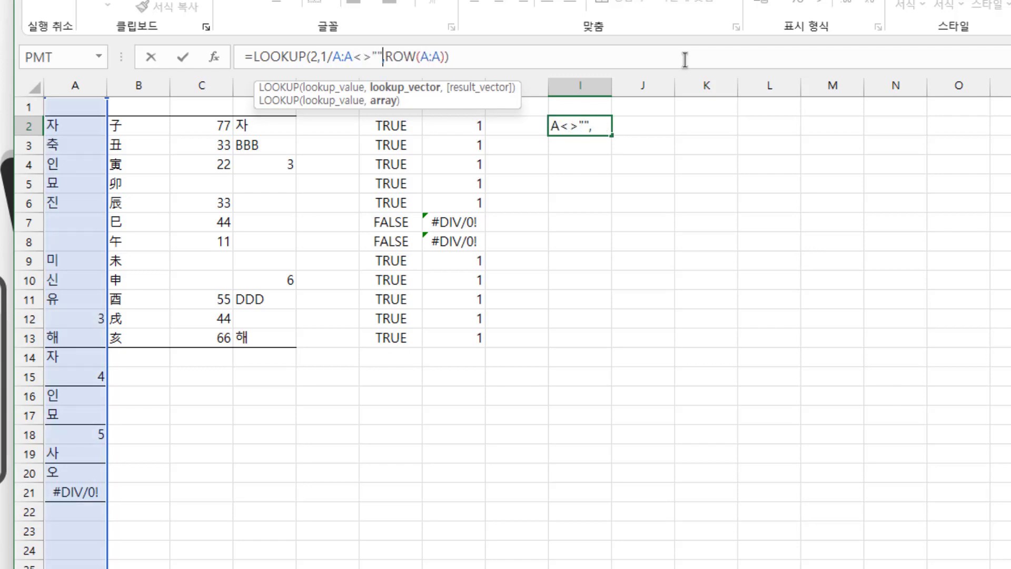
key(Return)
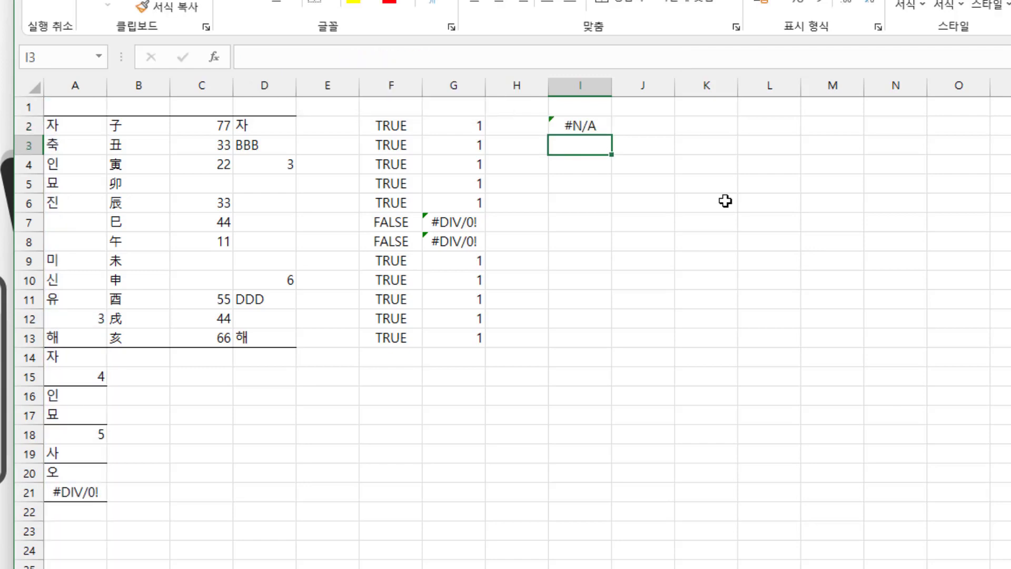
Enclose the non-blank test in parentheses so I2 contains =LOOKUP(2,1/(A:A<>""),ROW(A:A))
click(575, 126)
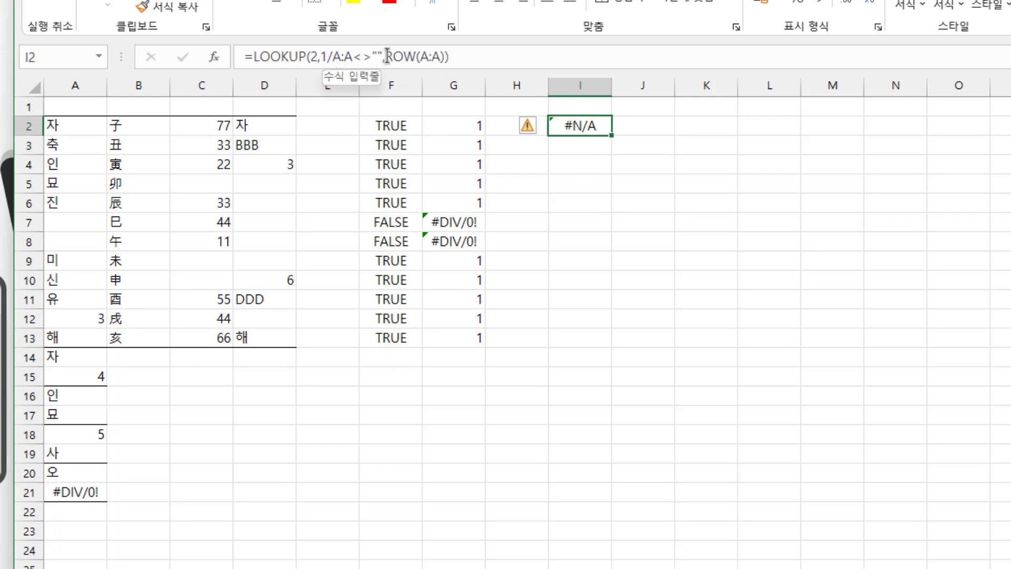
click(320, 56)
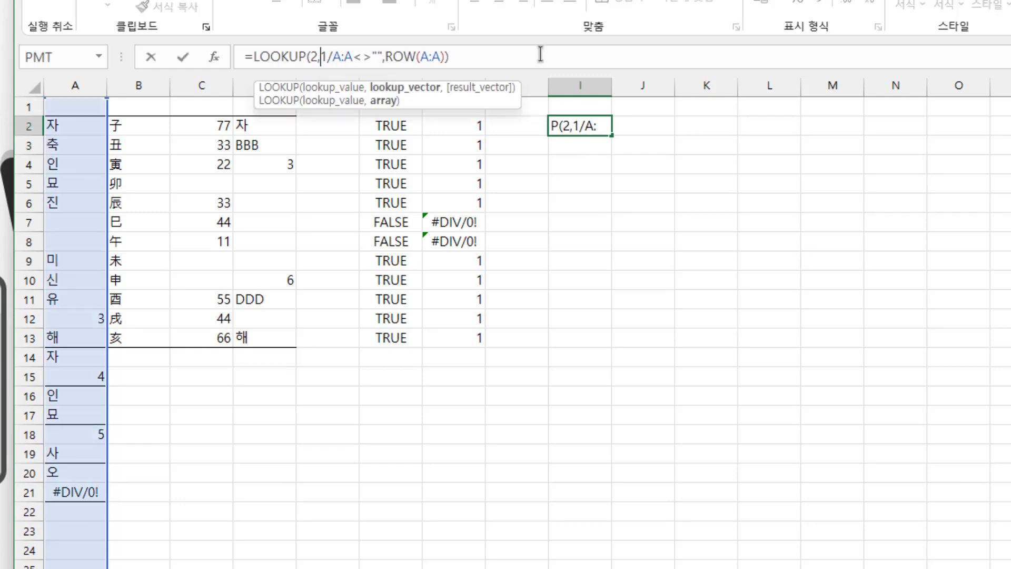
text(()
key(Right)
key(Right)
key(Right)
key(Right)
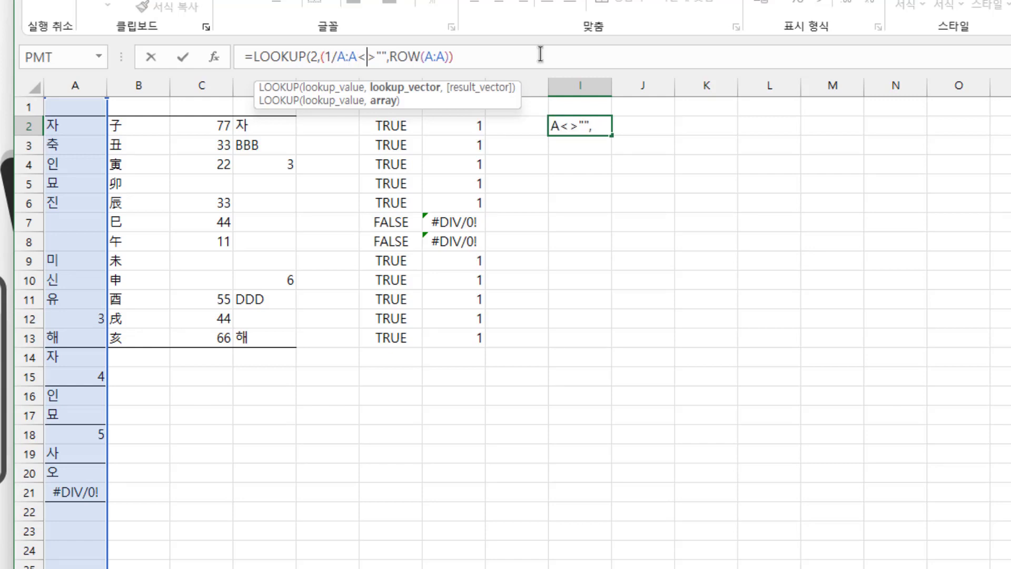
key(Left)
key(Left)
key(Left)
key(Left)
key(Left)
key(Left)
key(Left)
key(Left)
key(Left)
key(BackSpace)
key(Right)
key(Right)
text(()
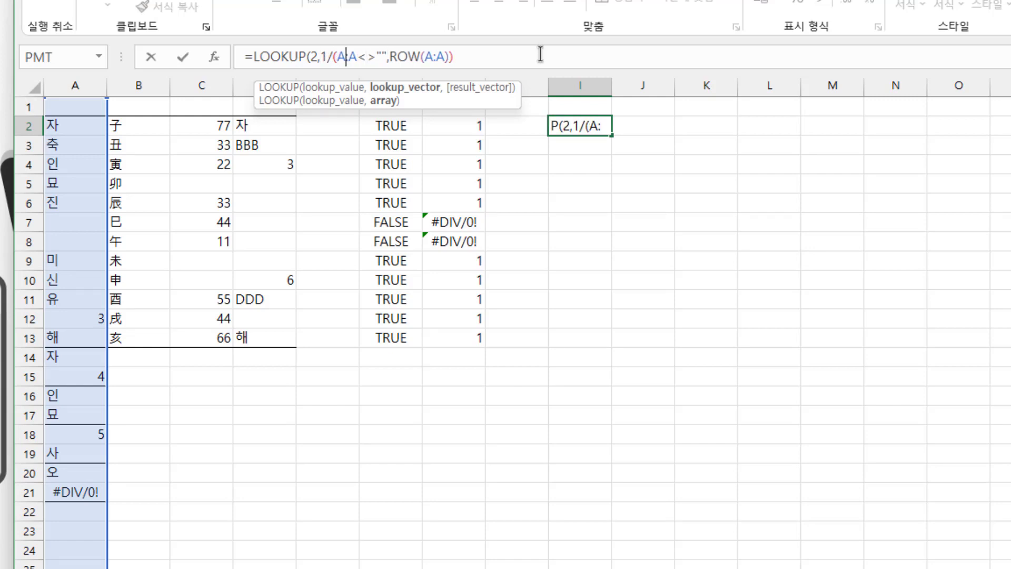
key(Right)
key(Right)
key(Right)
text())
key(Return)
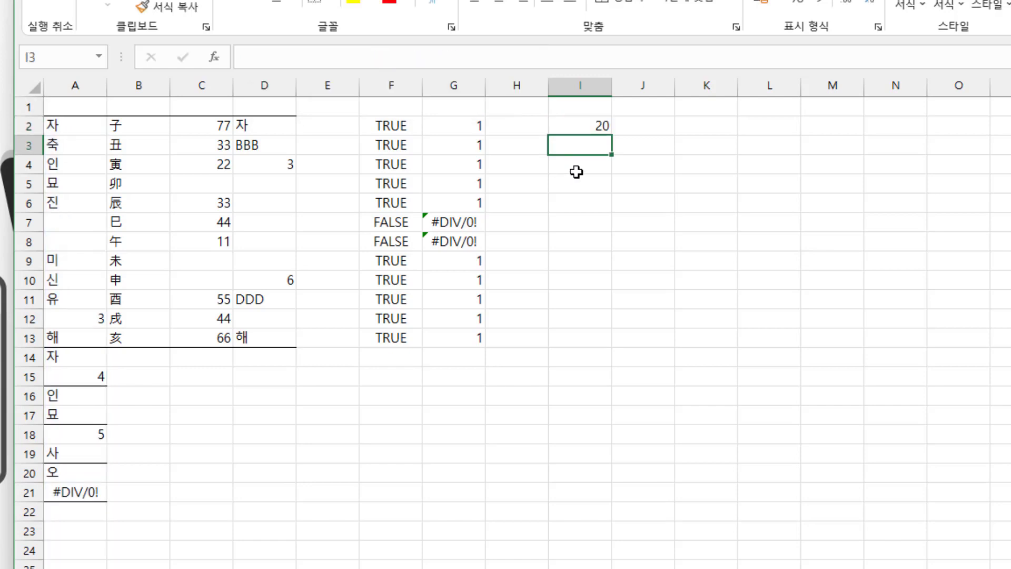
Compare the row number in I2 with the text entry in A20 and the error value in A21
click(83, 493)
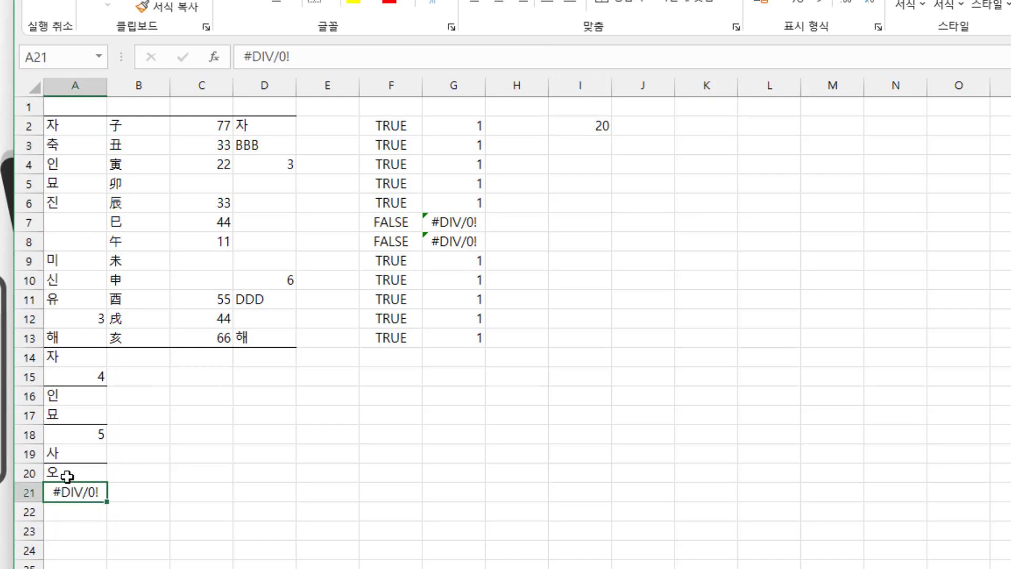
click(583, 128)
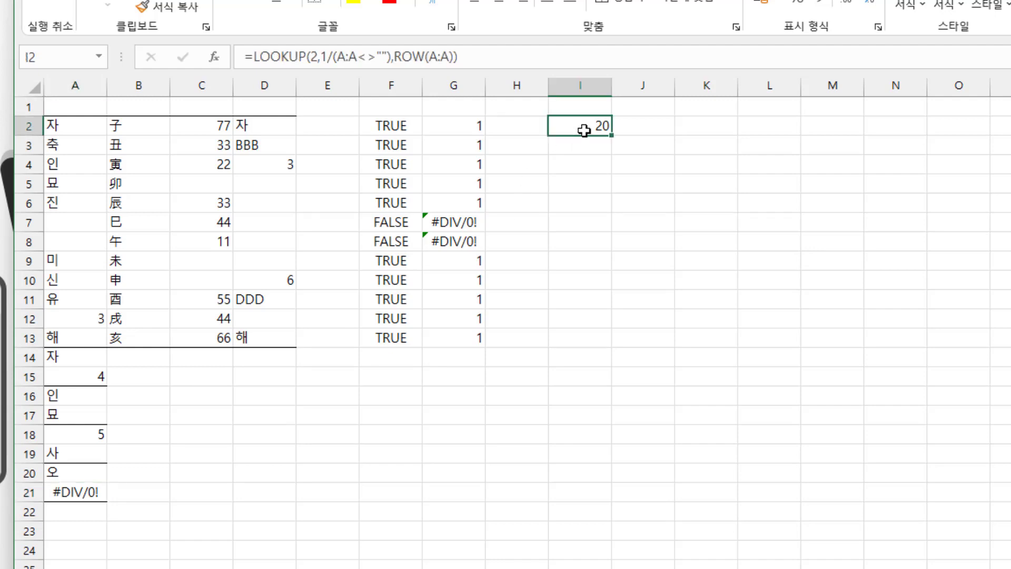
click(74, 474)
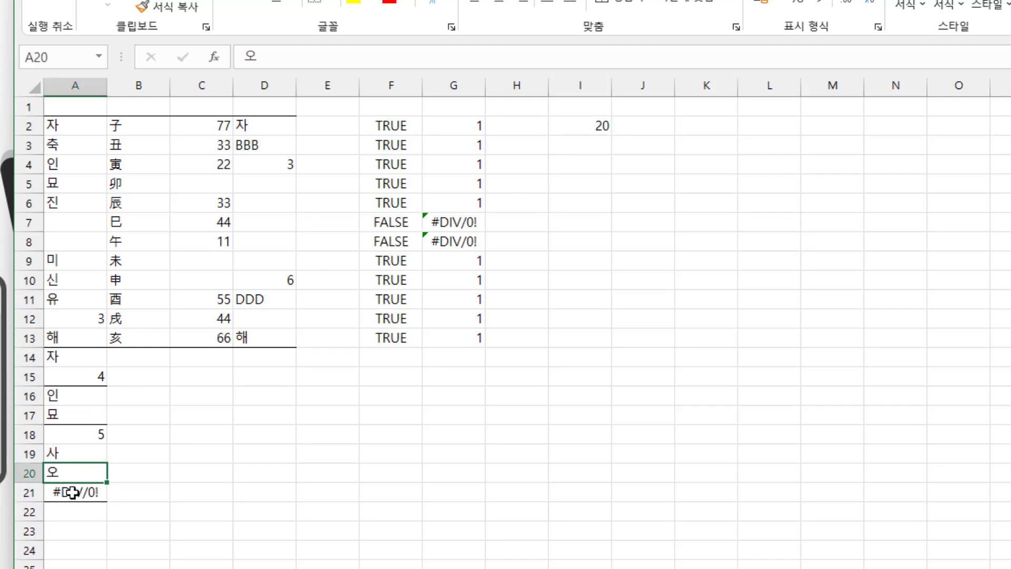
click(74, 491)
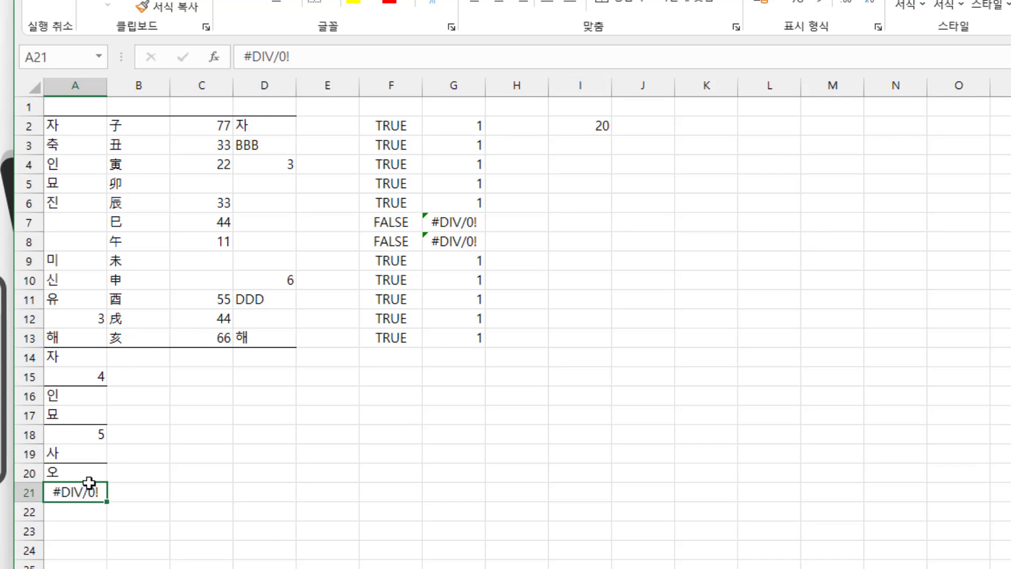
Replace the non-blank comparison in I2's LOOKUP formula with ISBLANK(A:A), removing the <>"" part
click(591, 129)
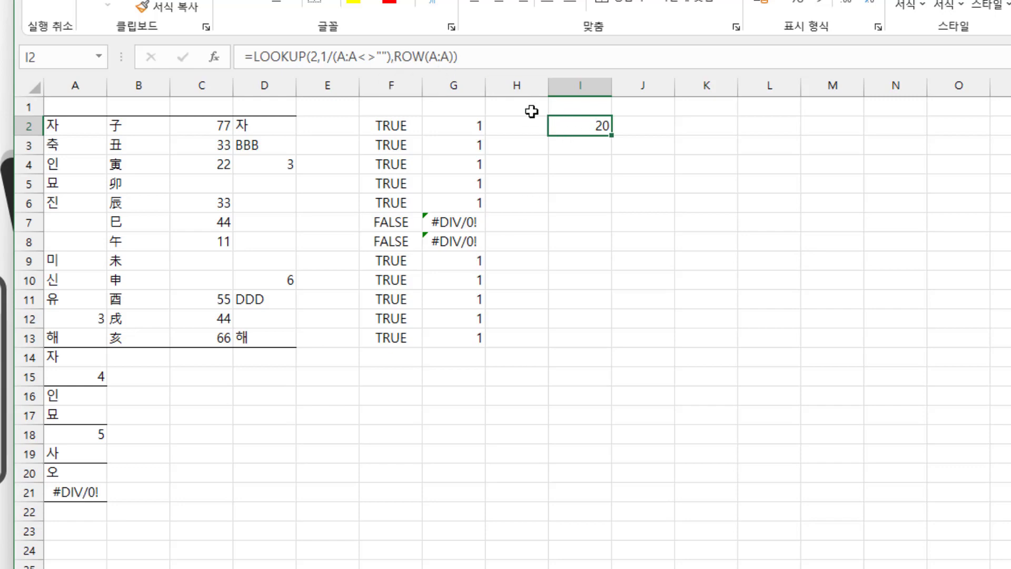
click(338, 56)
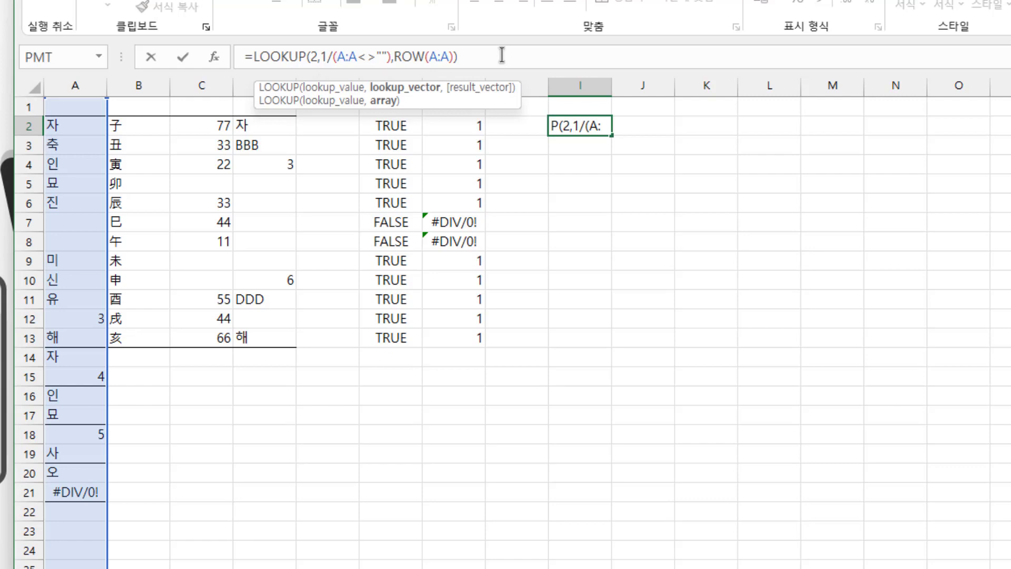
text(isb)
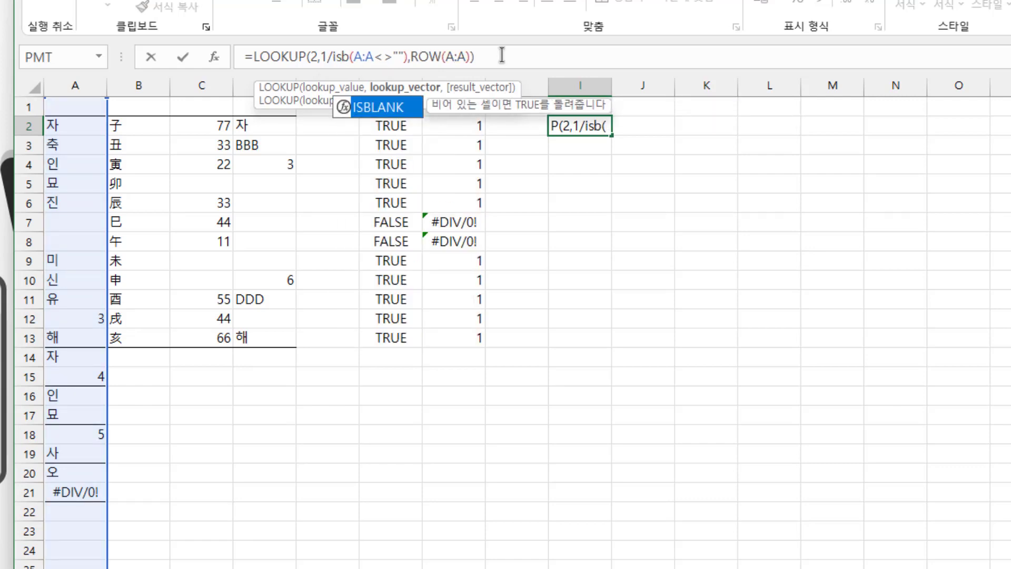
key(Tab)
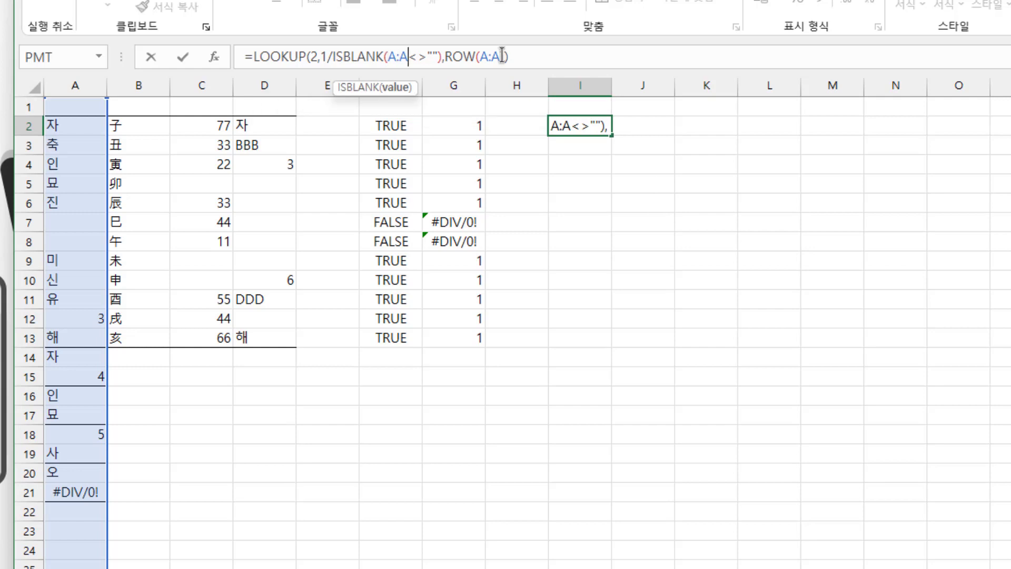
key(shift+Right)
key(shift+Right)
key(Delete)
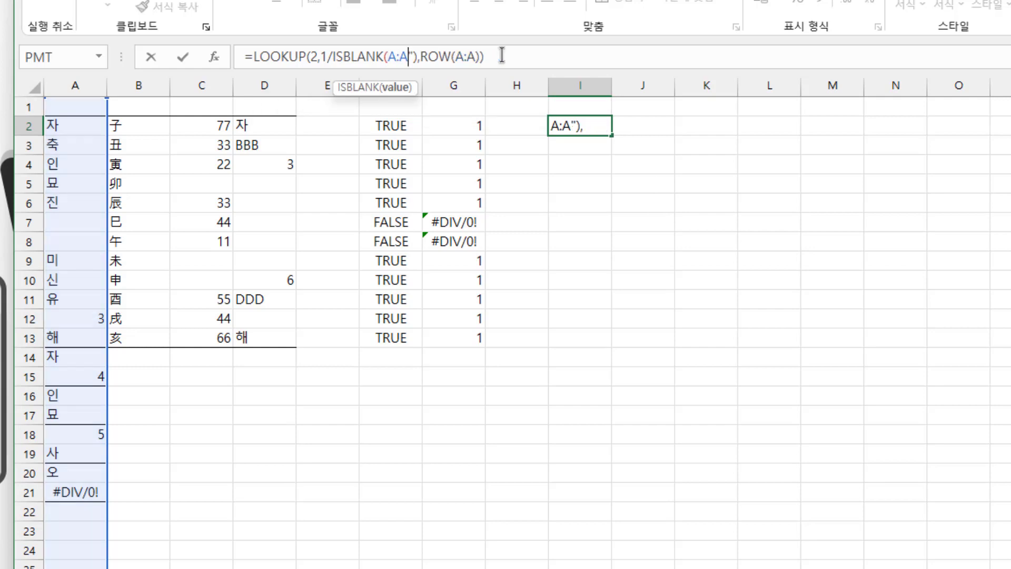
key(Delete)
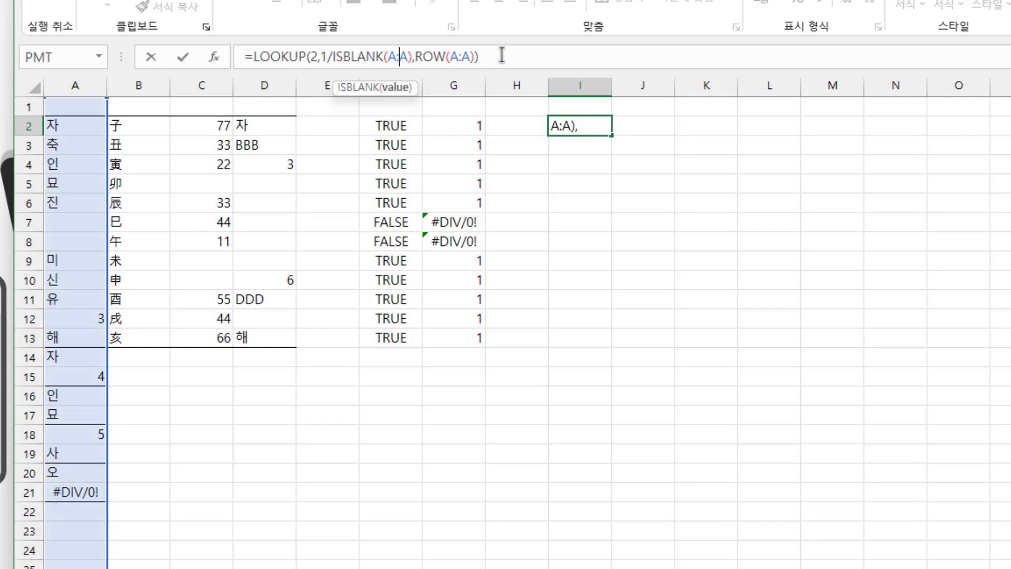
Wrap the ISBLANK(A:A) test in I2's formula in a NOT function
key(Left)
key(Left)
key(Left)
key(Left)
key(Left)
key(Left)
key(Left)
key(Left)
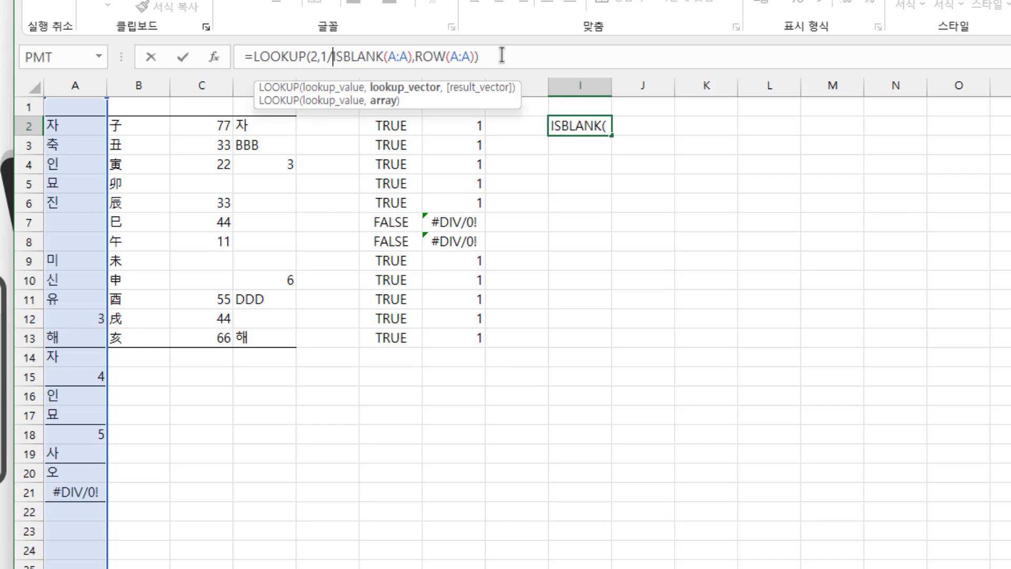
text(not)
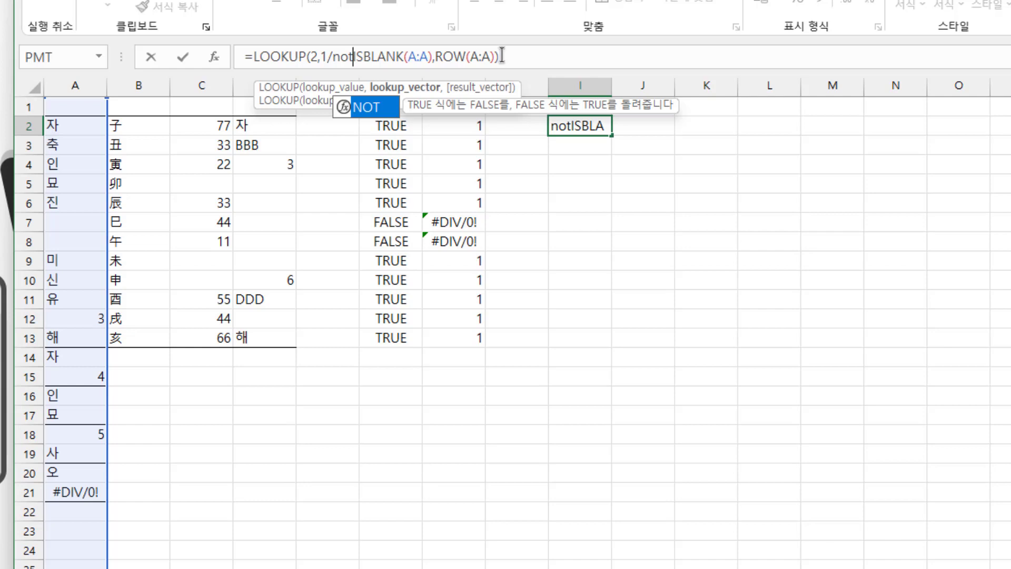
text(()
Enclose the NOT test in parentheses and enter I2's formula as =LOOKUP(2,1/(NOT(ISBLANK(A:A))),ROW(A:A))
key(Left)
key(Left)
key(Left)
key(Left)
key(Left)
key(Left)
key(Left)
key(Left)
key(Left)
key(Left)
key(Left)
key(Left)
key(Left)
key(Left)
key(Left)
key(Left)
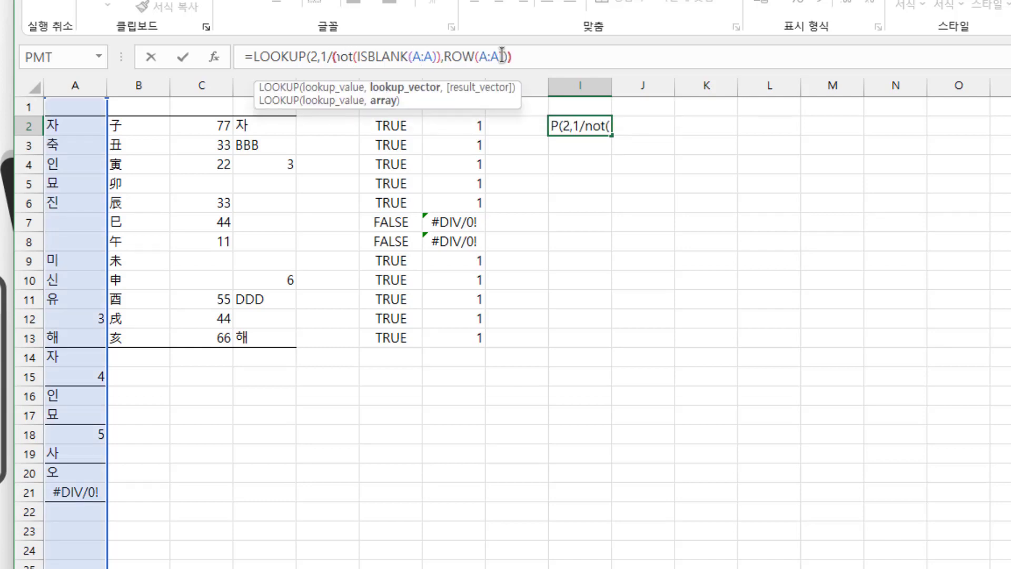
key(Left)
key(Right)
key(Right)
key(Right)
key(Right)
key(Right)
key(Right)
key(Right)
key(Right)
key(Right)
key(Right)
key(Right)
key(Right)
key(Right)
key(Right)
key(Right)
key(Right)
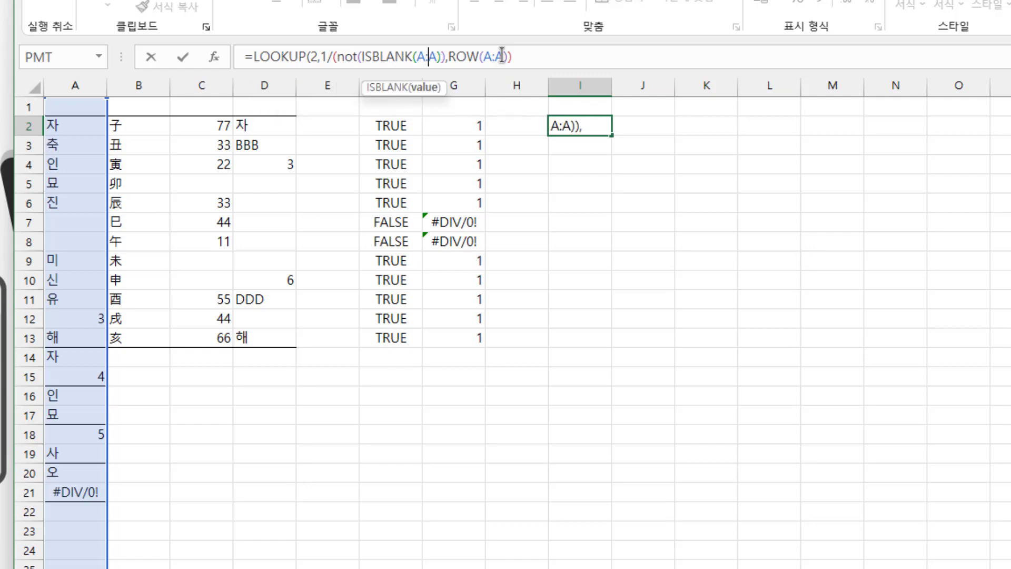
text())
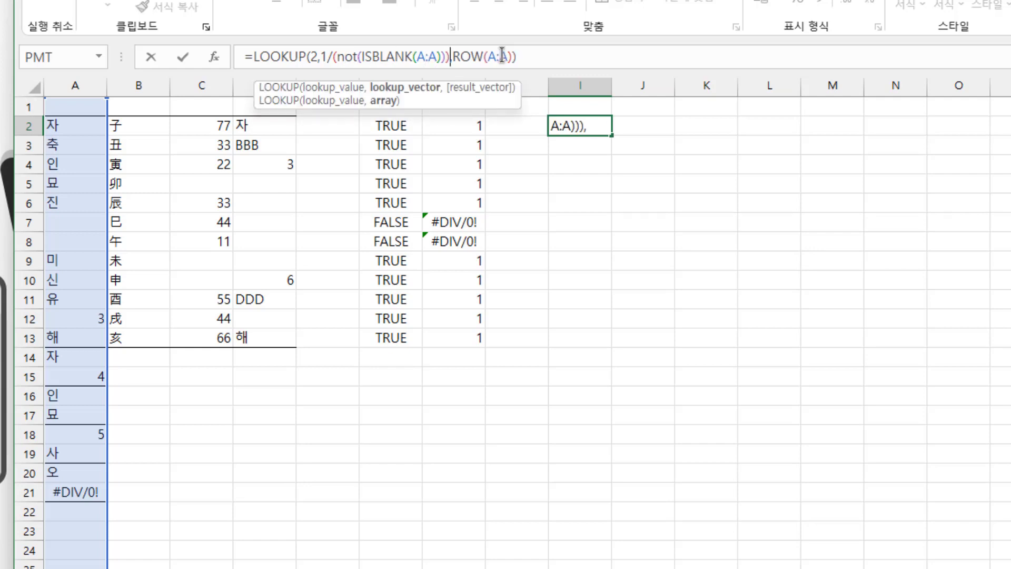
key(Return)
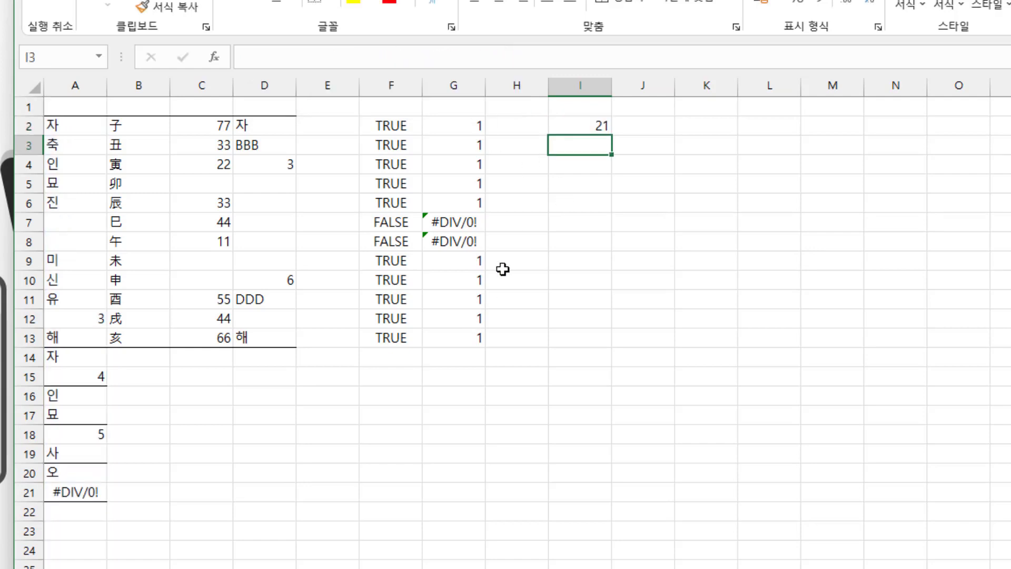
Compare I2's NOT(ISBLANK) formula and its row number with F2's <>"" test and the error entry in A21
click(593, 127)
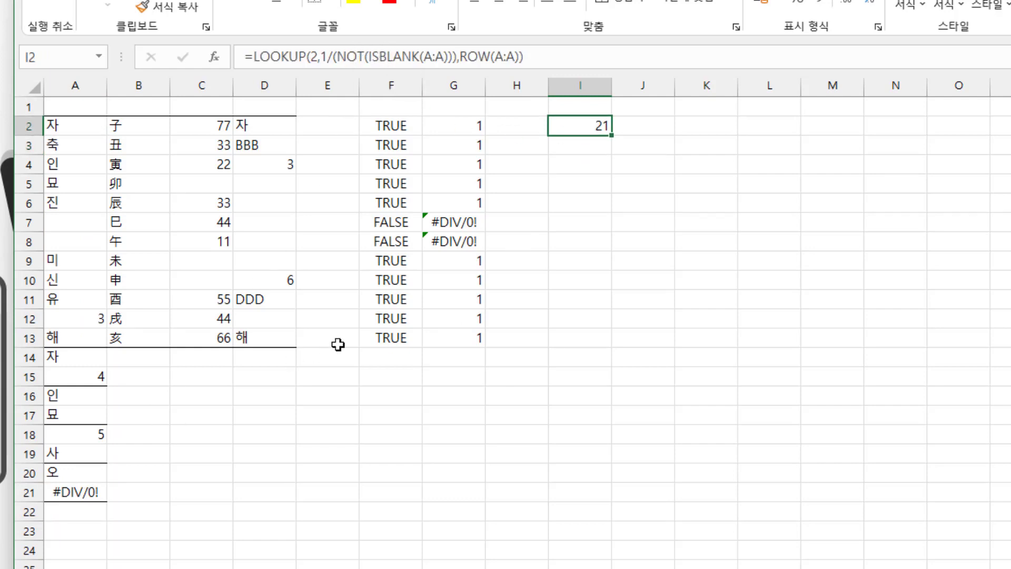
click(380, 332)
click(397, 127)
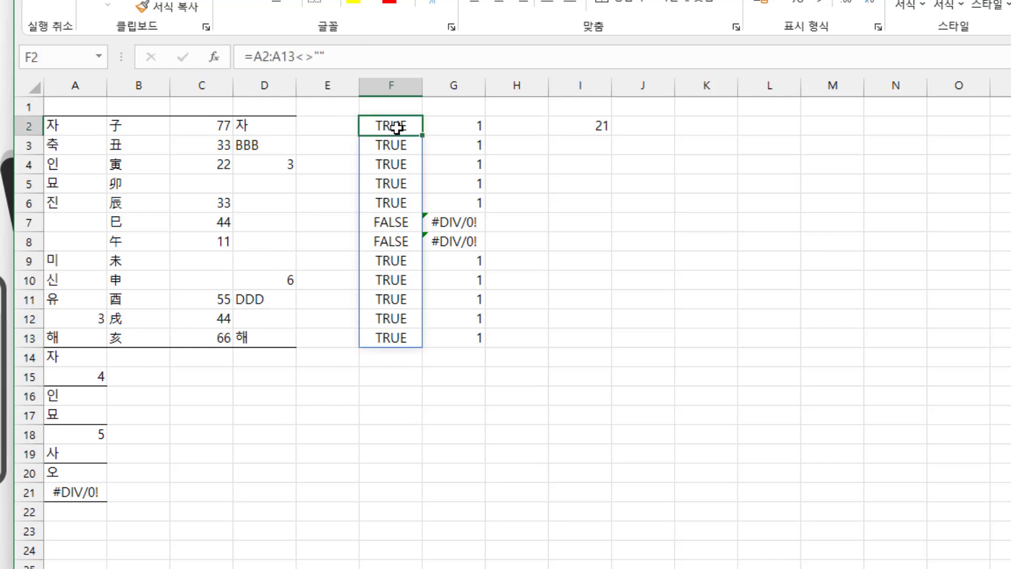
click(569, 129)
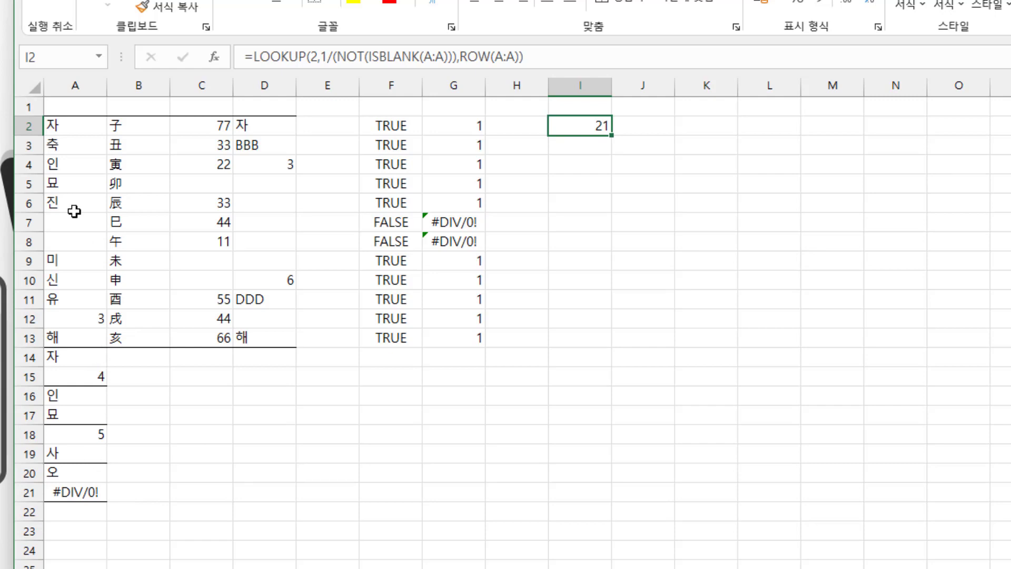
click(89, 491)
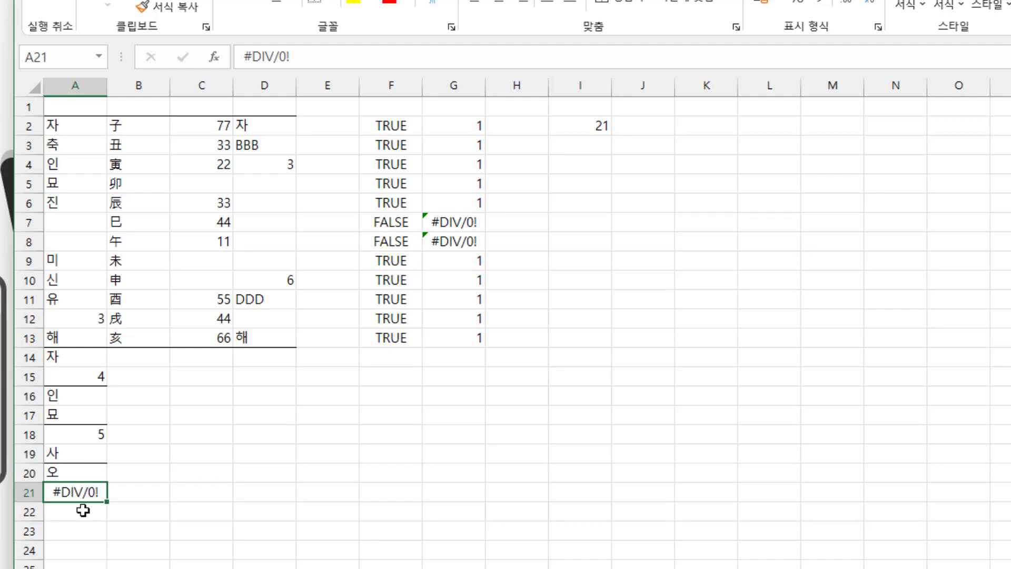
click(78, 507)
click(77, 495)
click(577, 125)
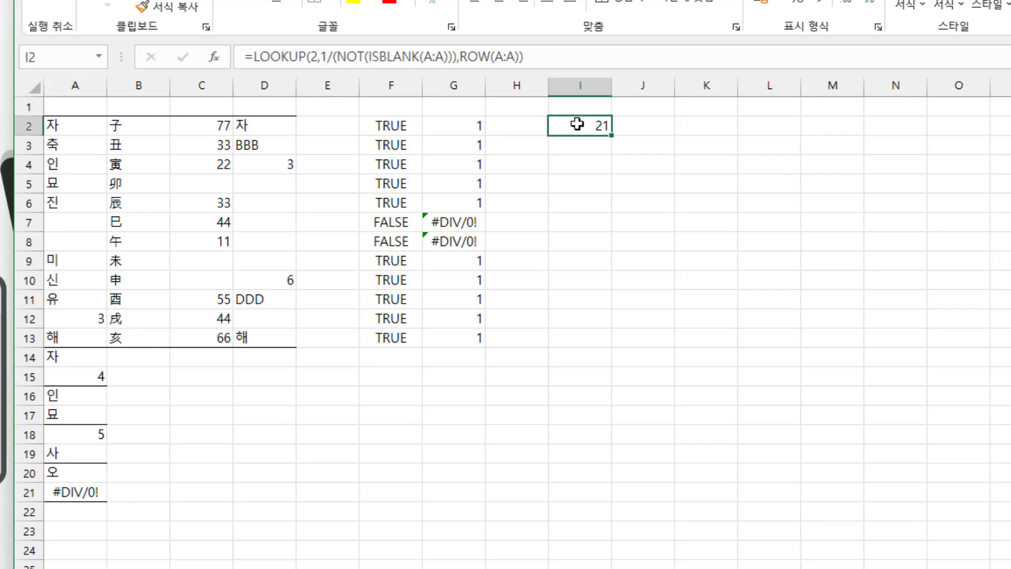